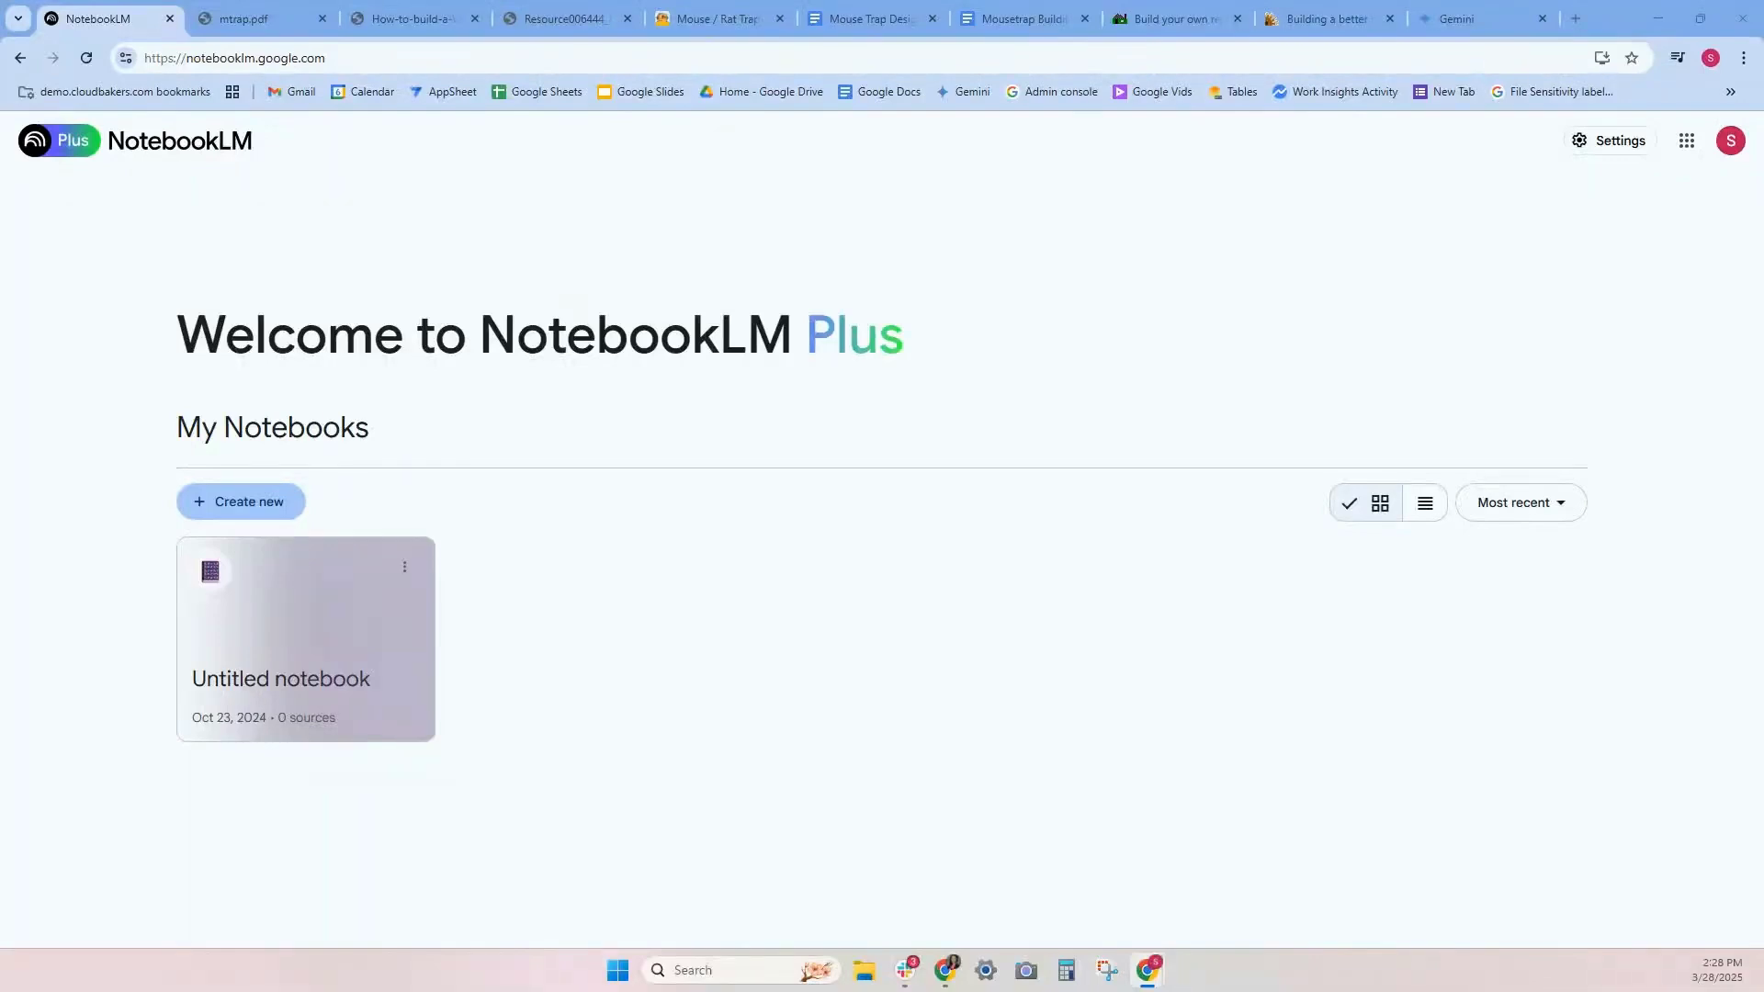
- Create a new, untitled notebook from the NotebookLM home page
left_click(279, 509)
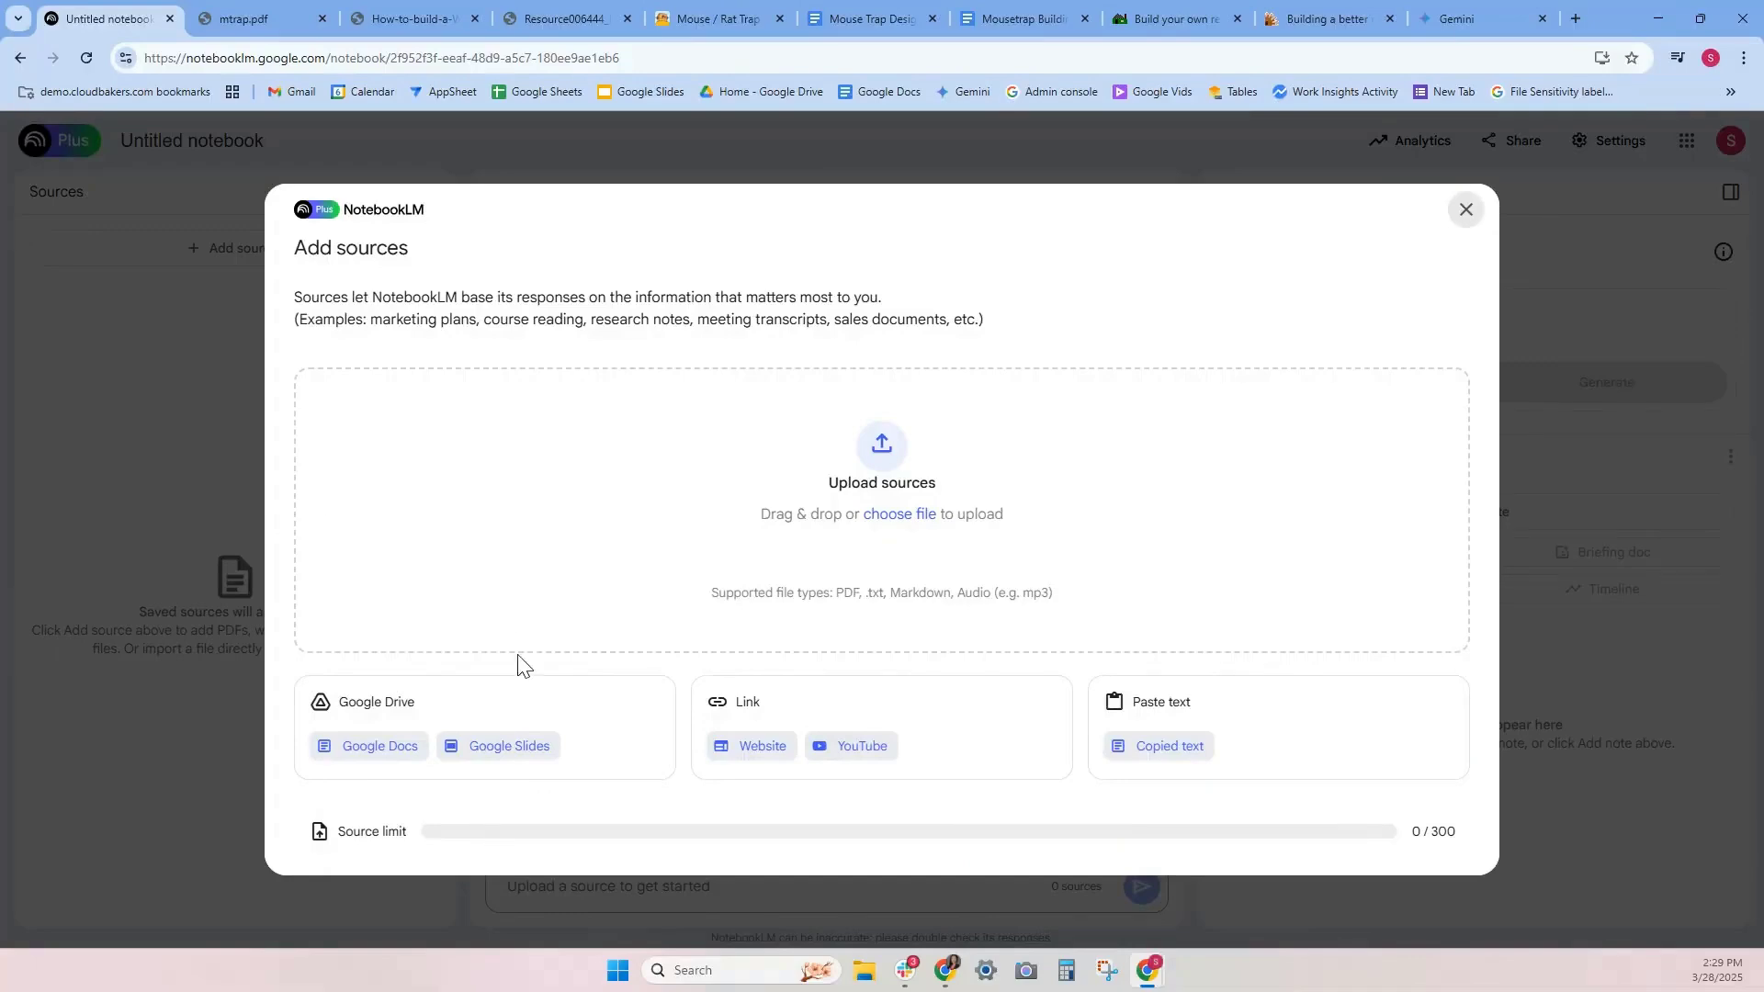
- Look through the open source tabs and select the mtrap.pdf web address
left_click(276, 19)
left_click(405, 17)
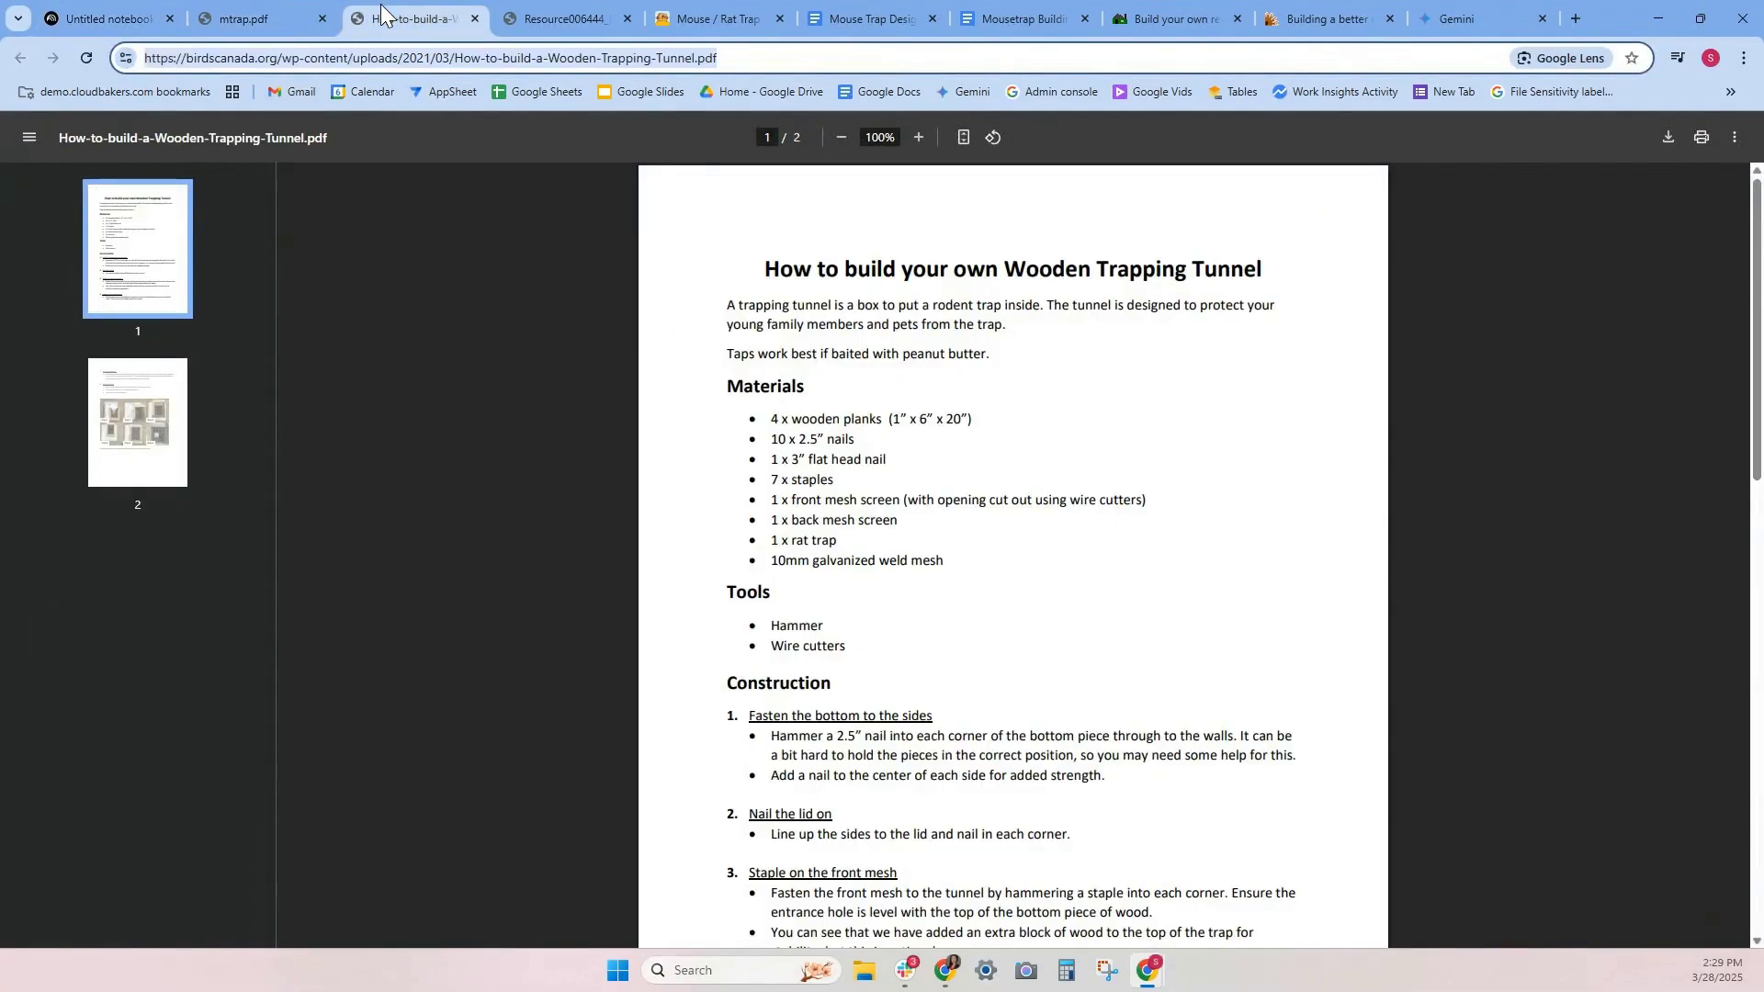
left_click(517, 9)
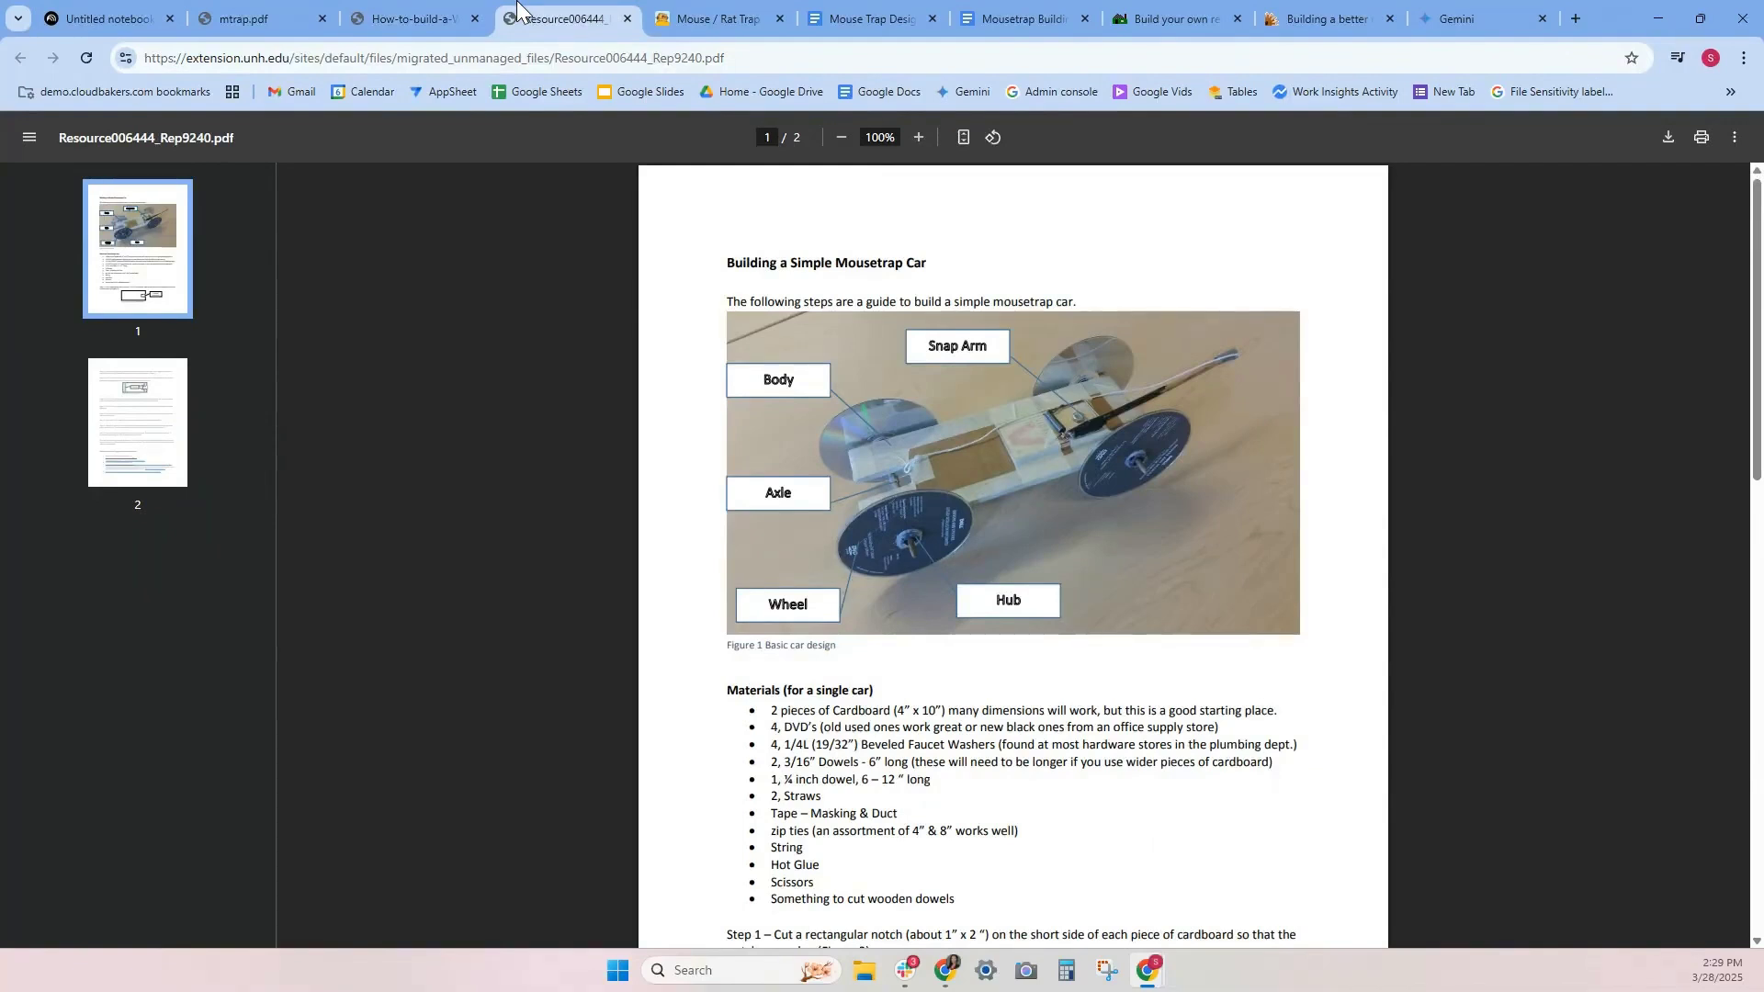
left_click(716, 16)
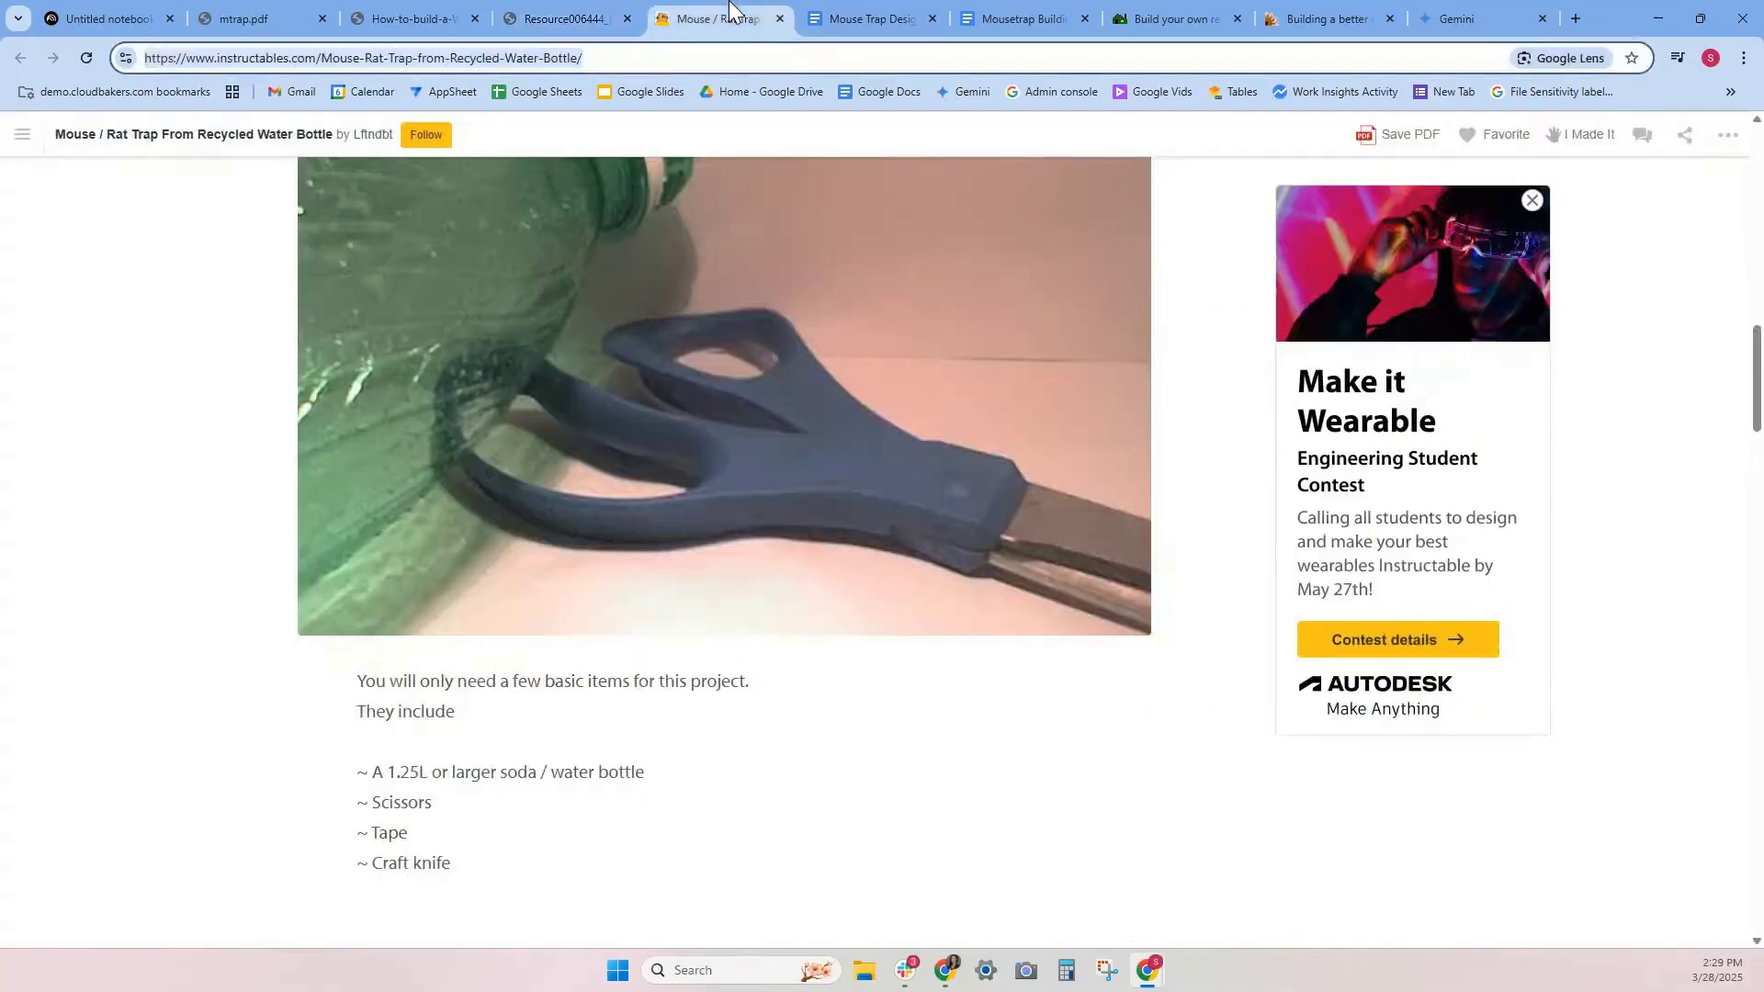
left_click(202, 8)
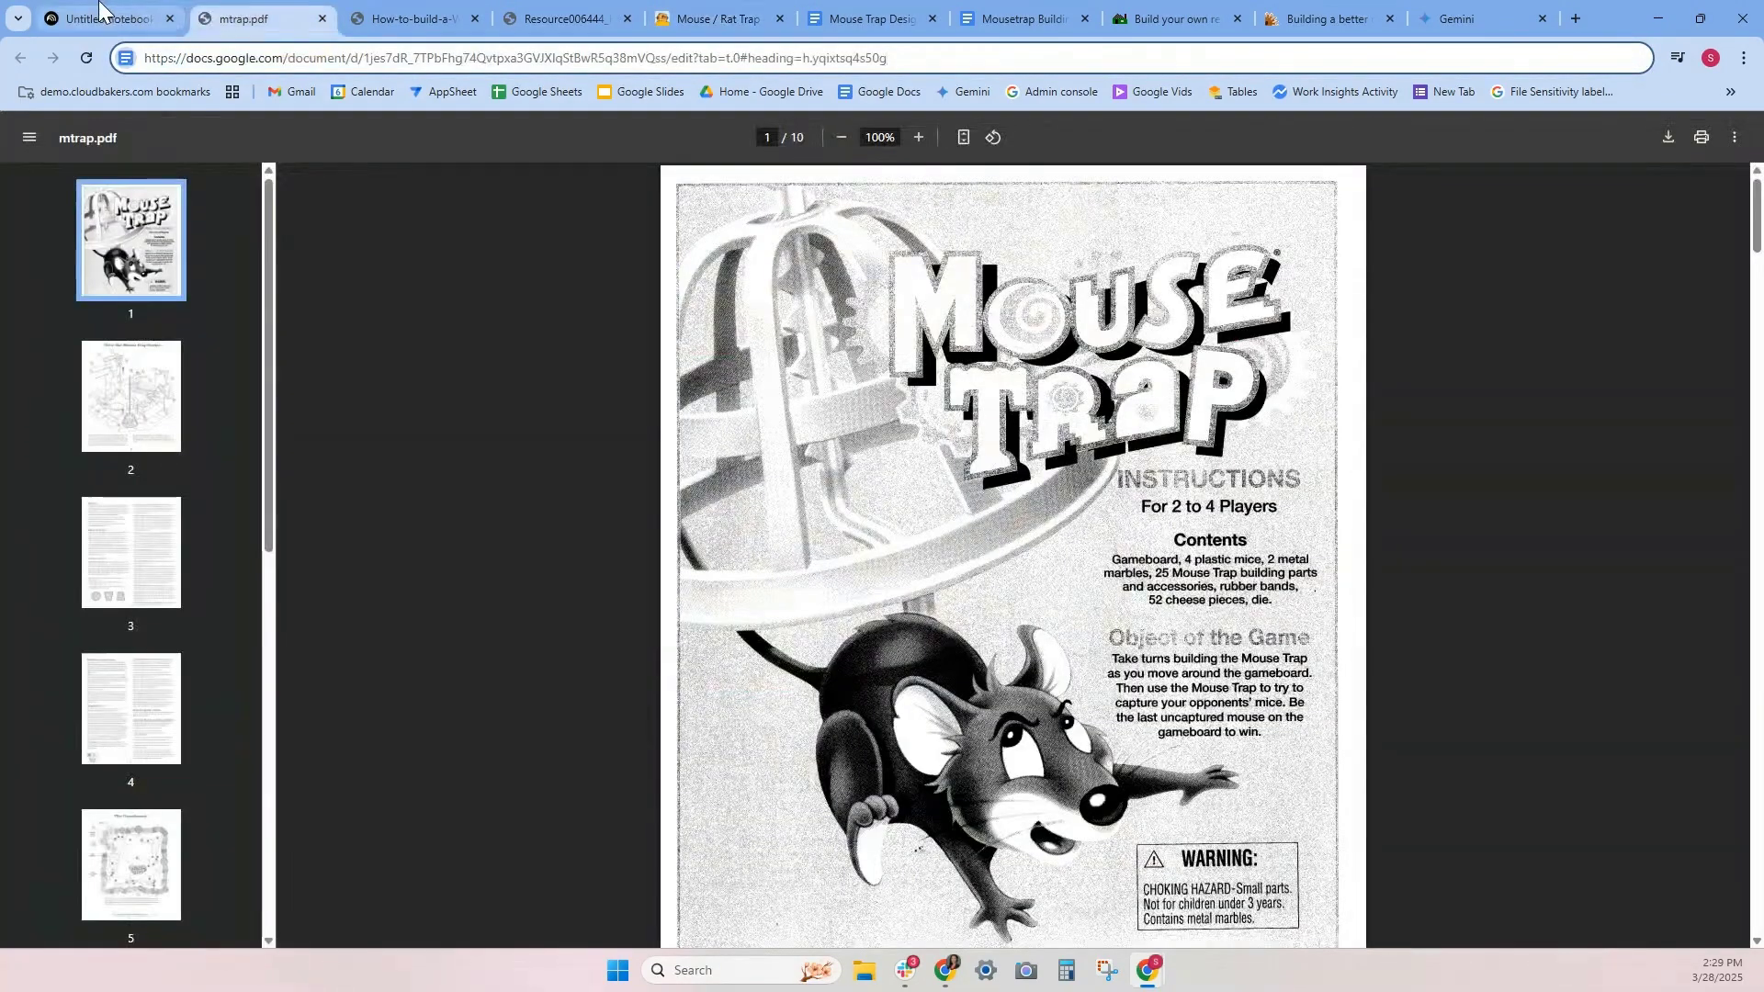
left_click(92, 17)
left_click(233, 28)
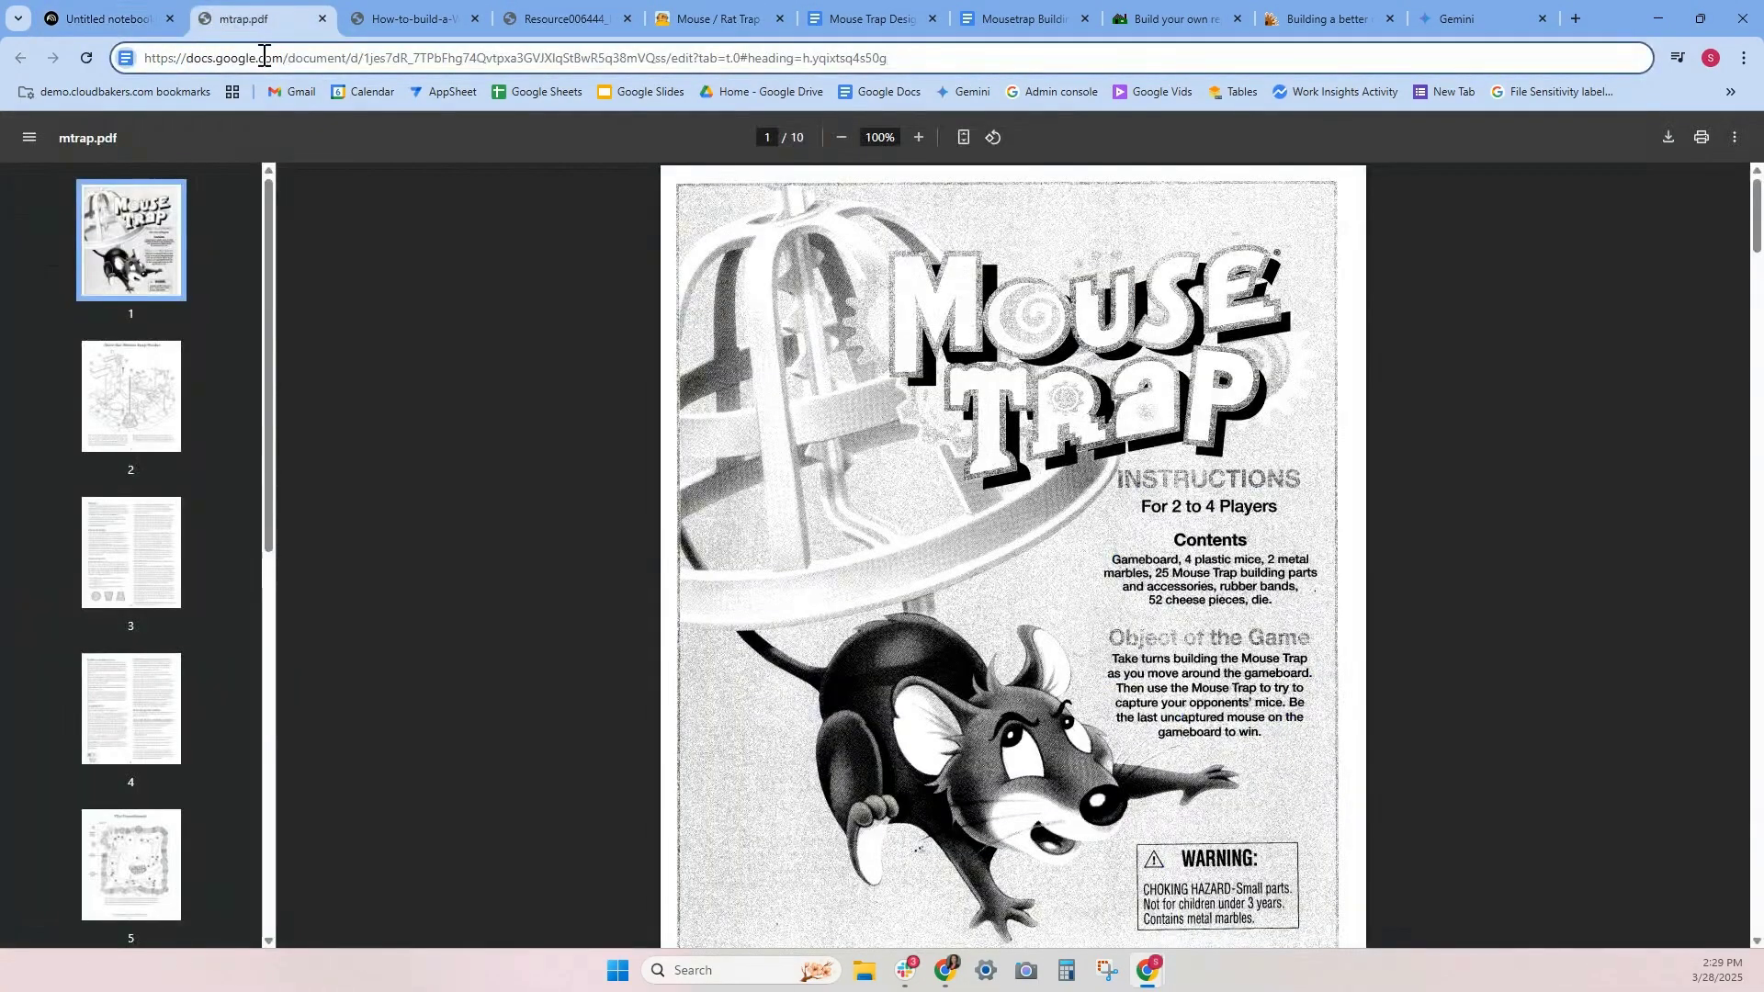
left_click(265, 56)
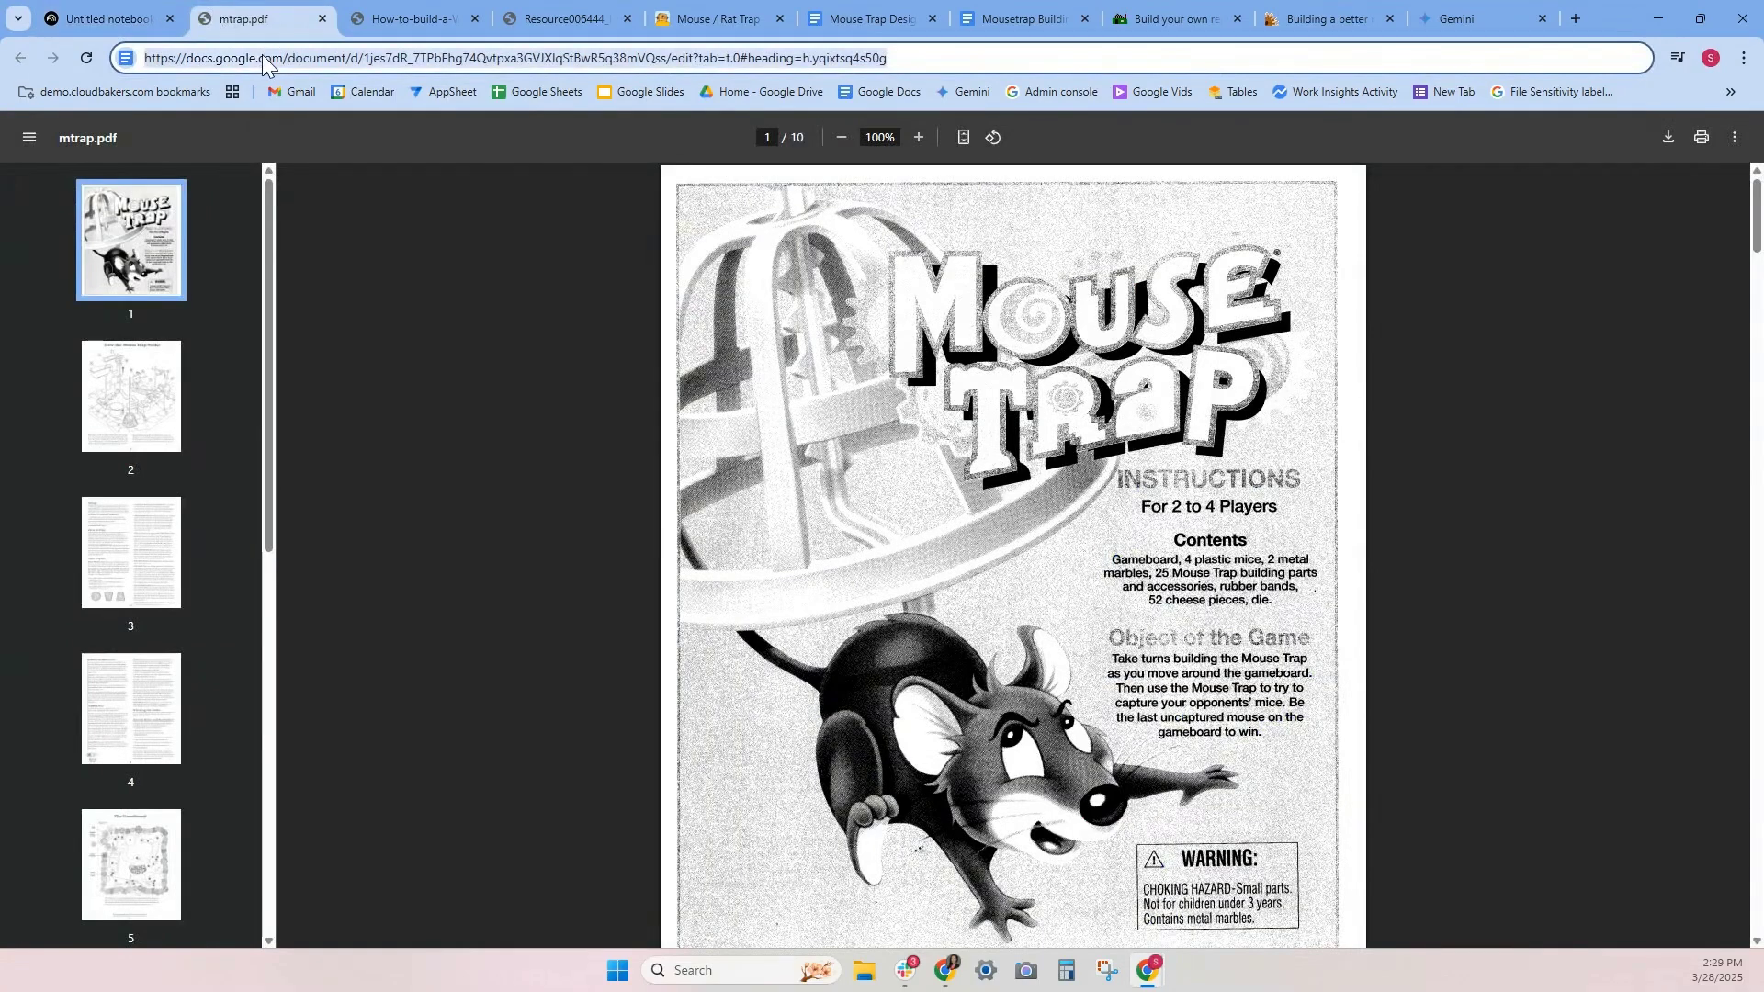
left_click(129, 24)
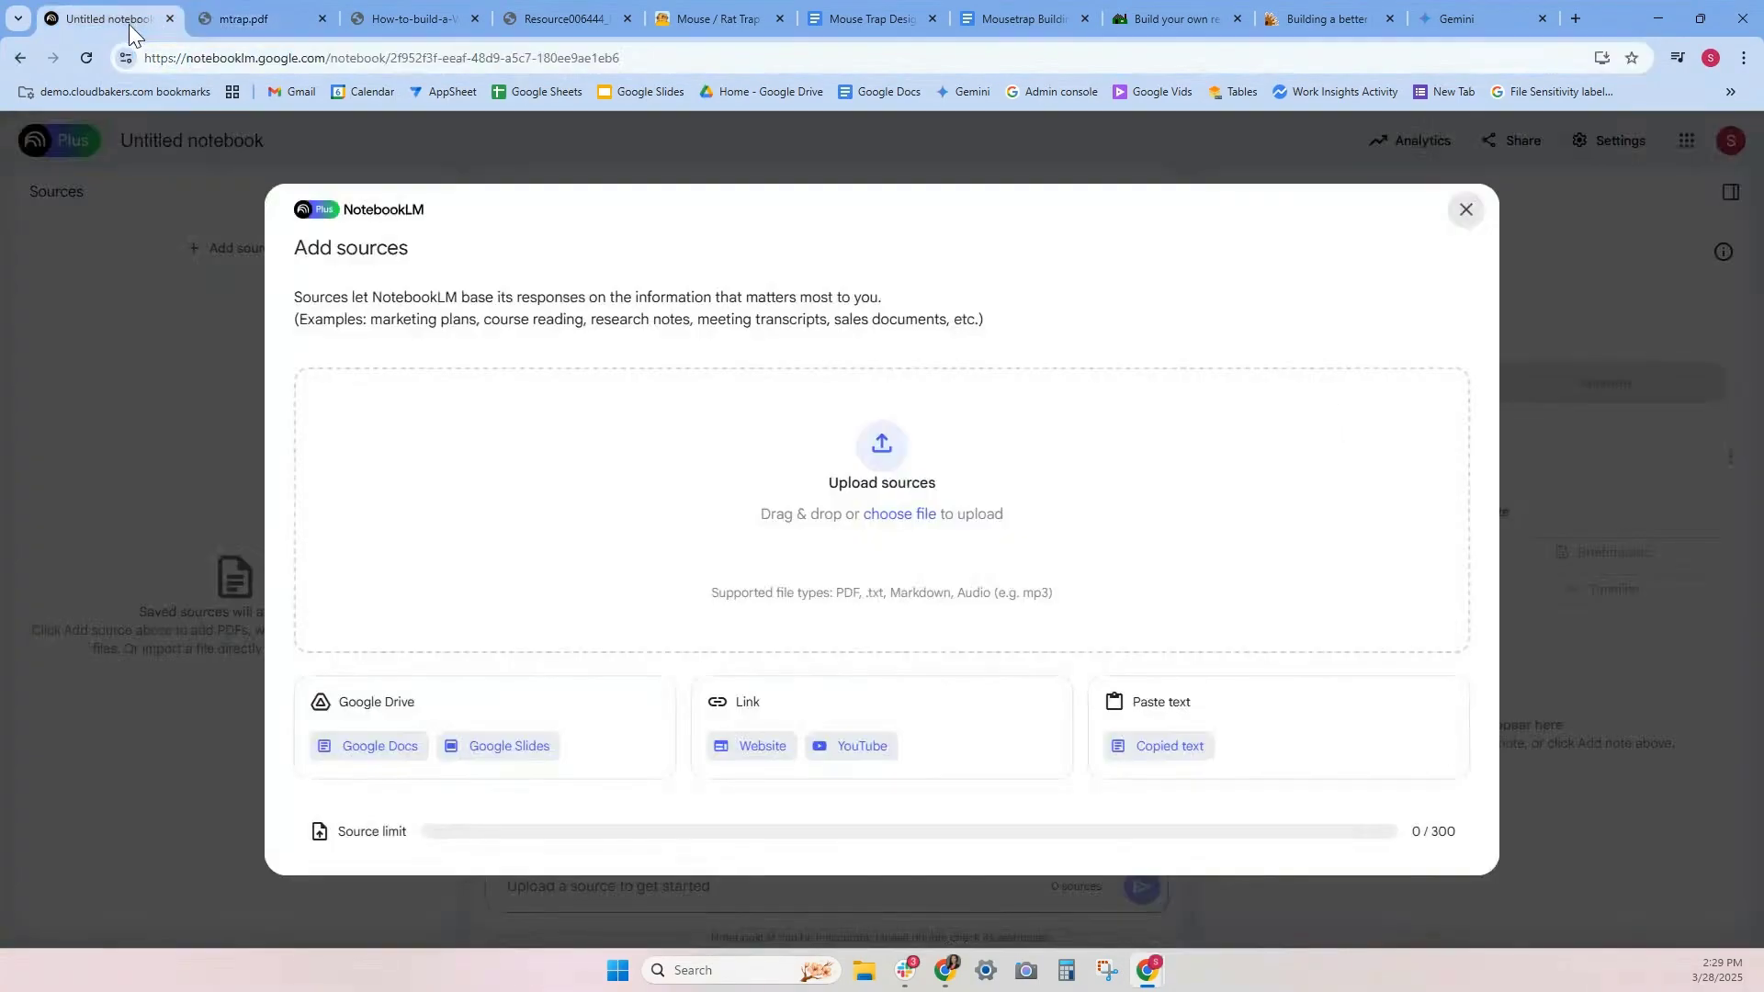
- Choose a Website source, then paste and clear the previously copied link
left_click(750, 754)
left_click(500, 435)
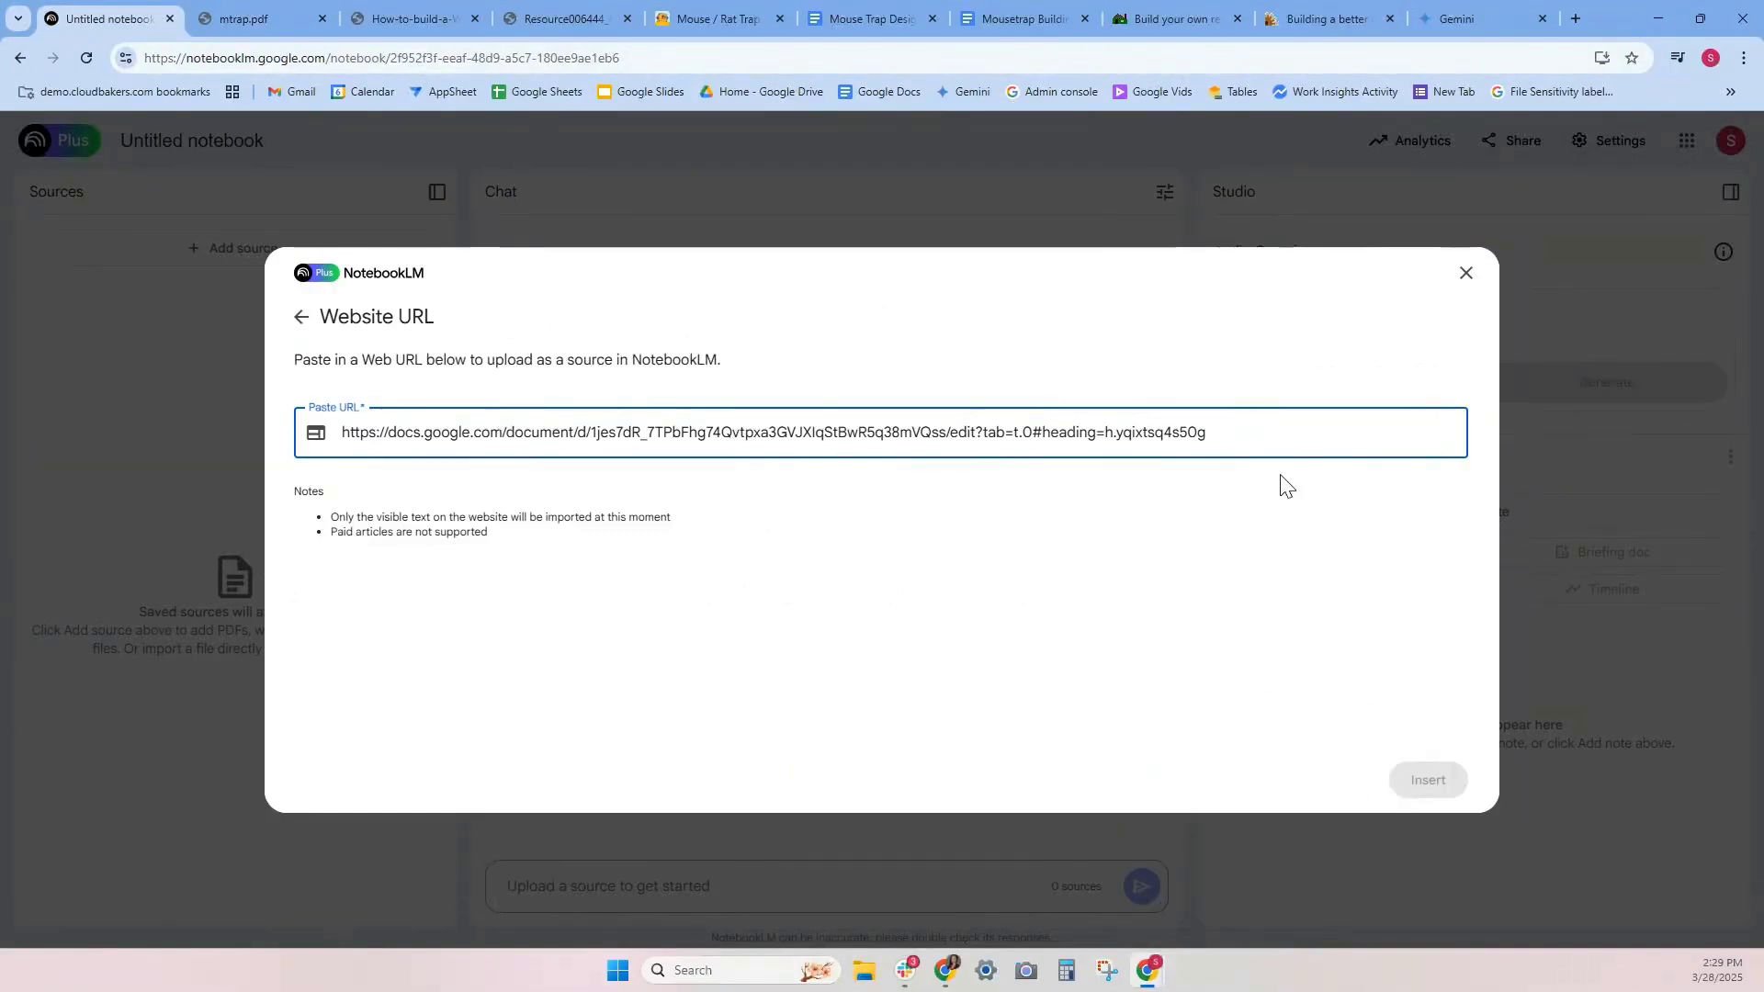
triple_click(1243, 441)
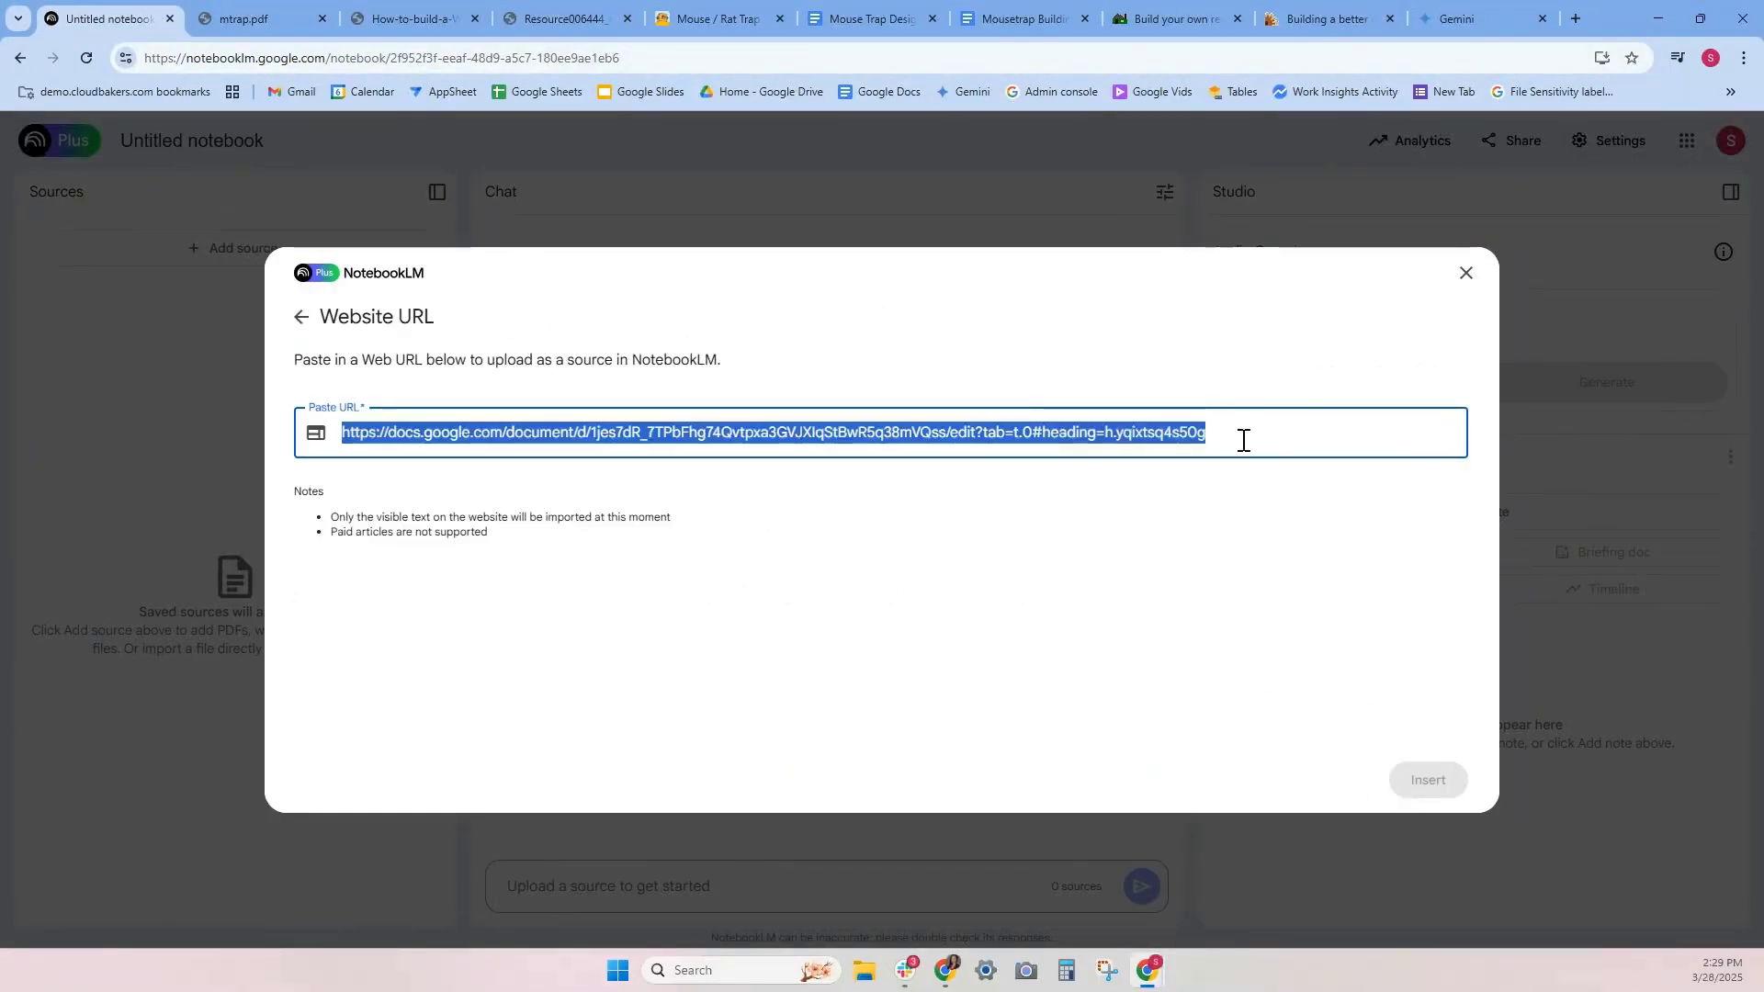
key("BackSpace")
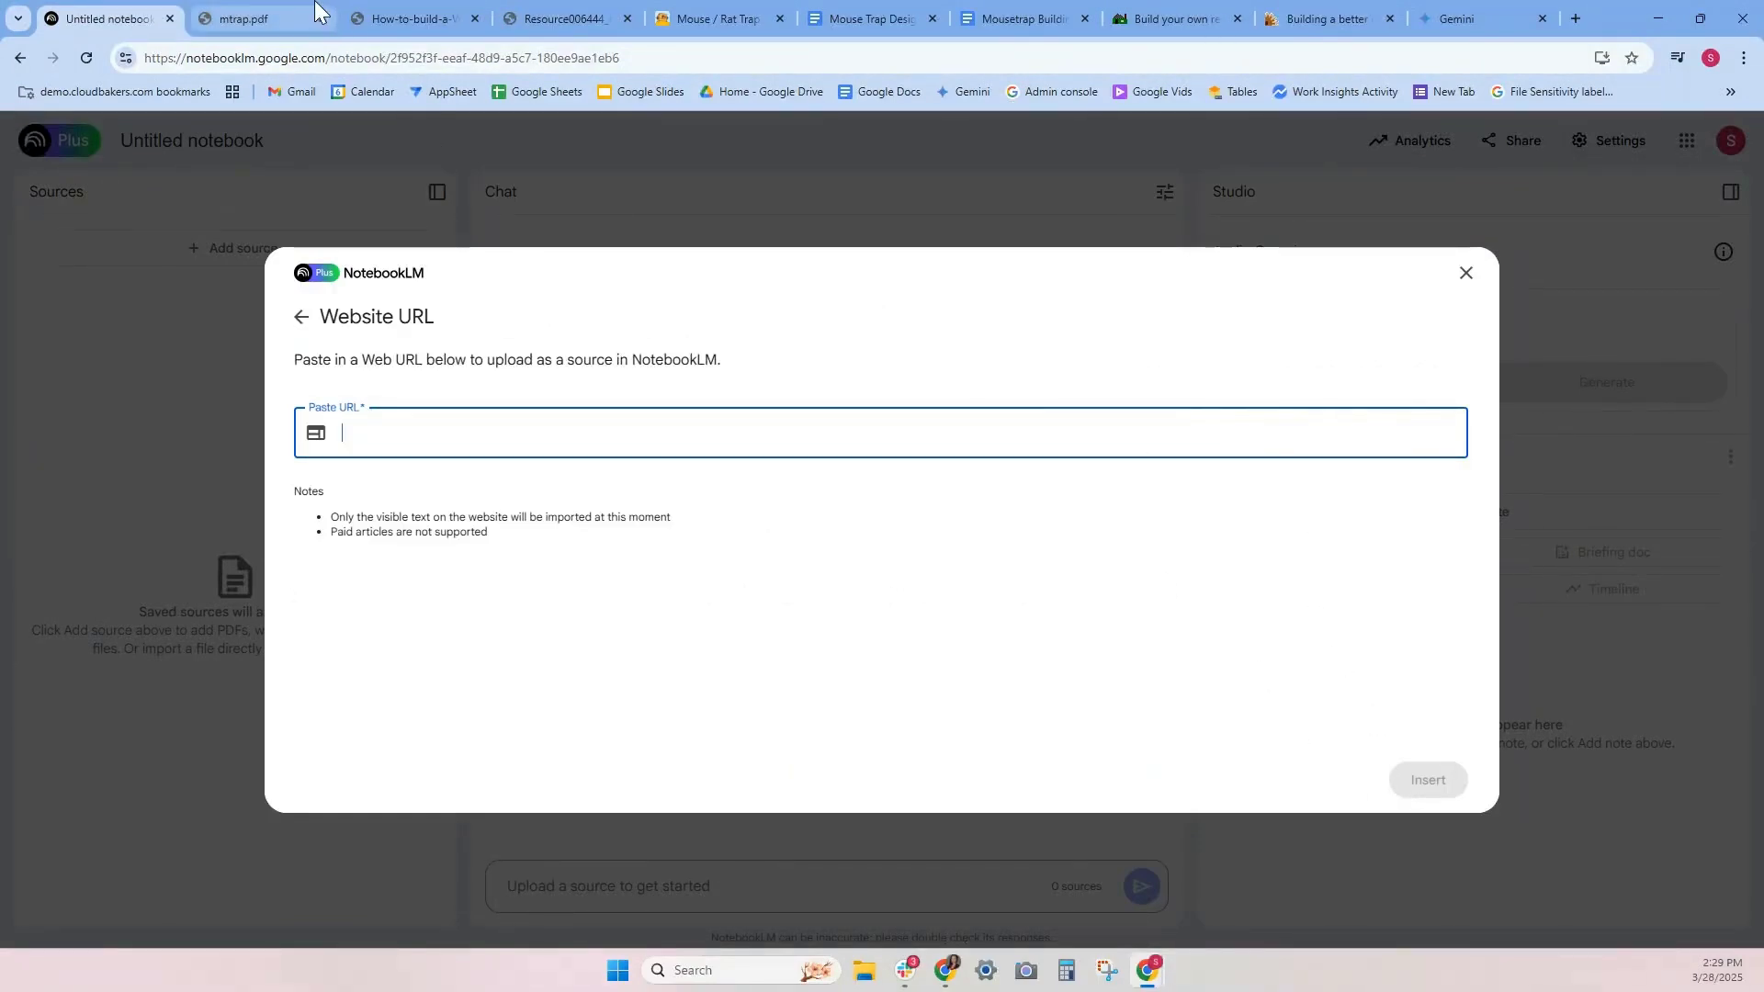
- Copy the birdscanada.org wooden trapping tunnel PDF address and insert it as a source
left_click(415, 13)
right_click(437, 53)
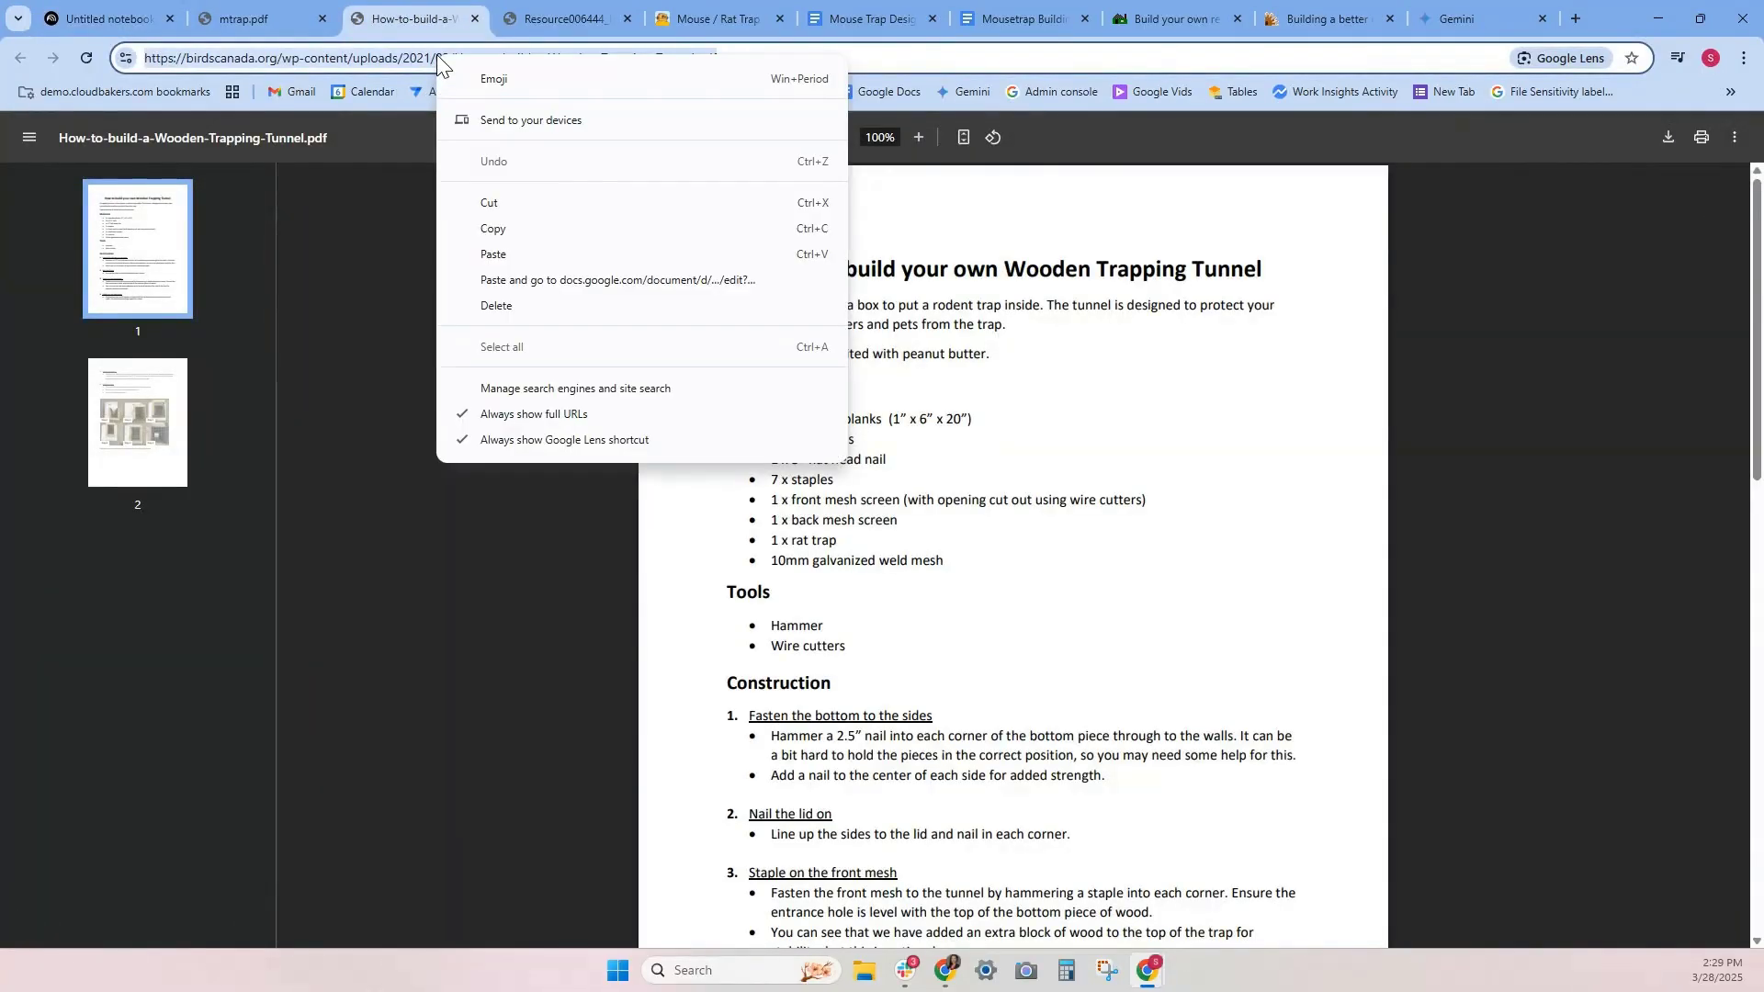
left_click(501, 228)
left_click(101, 18)
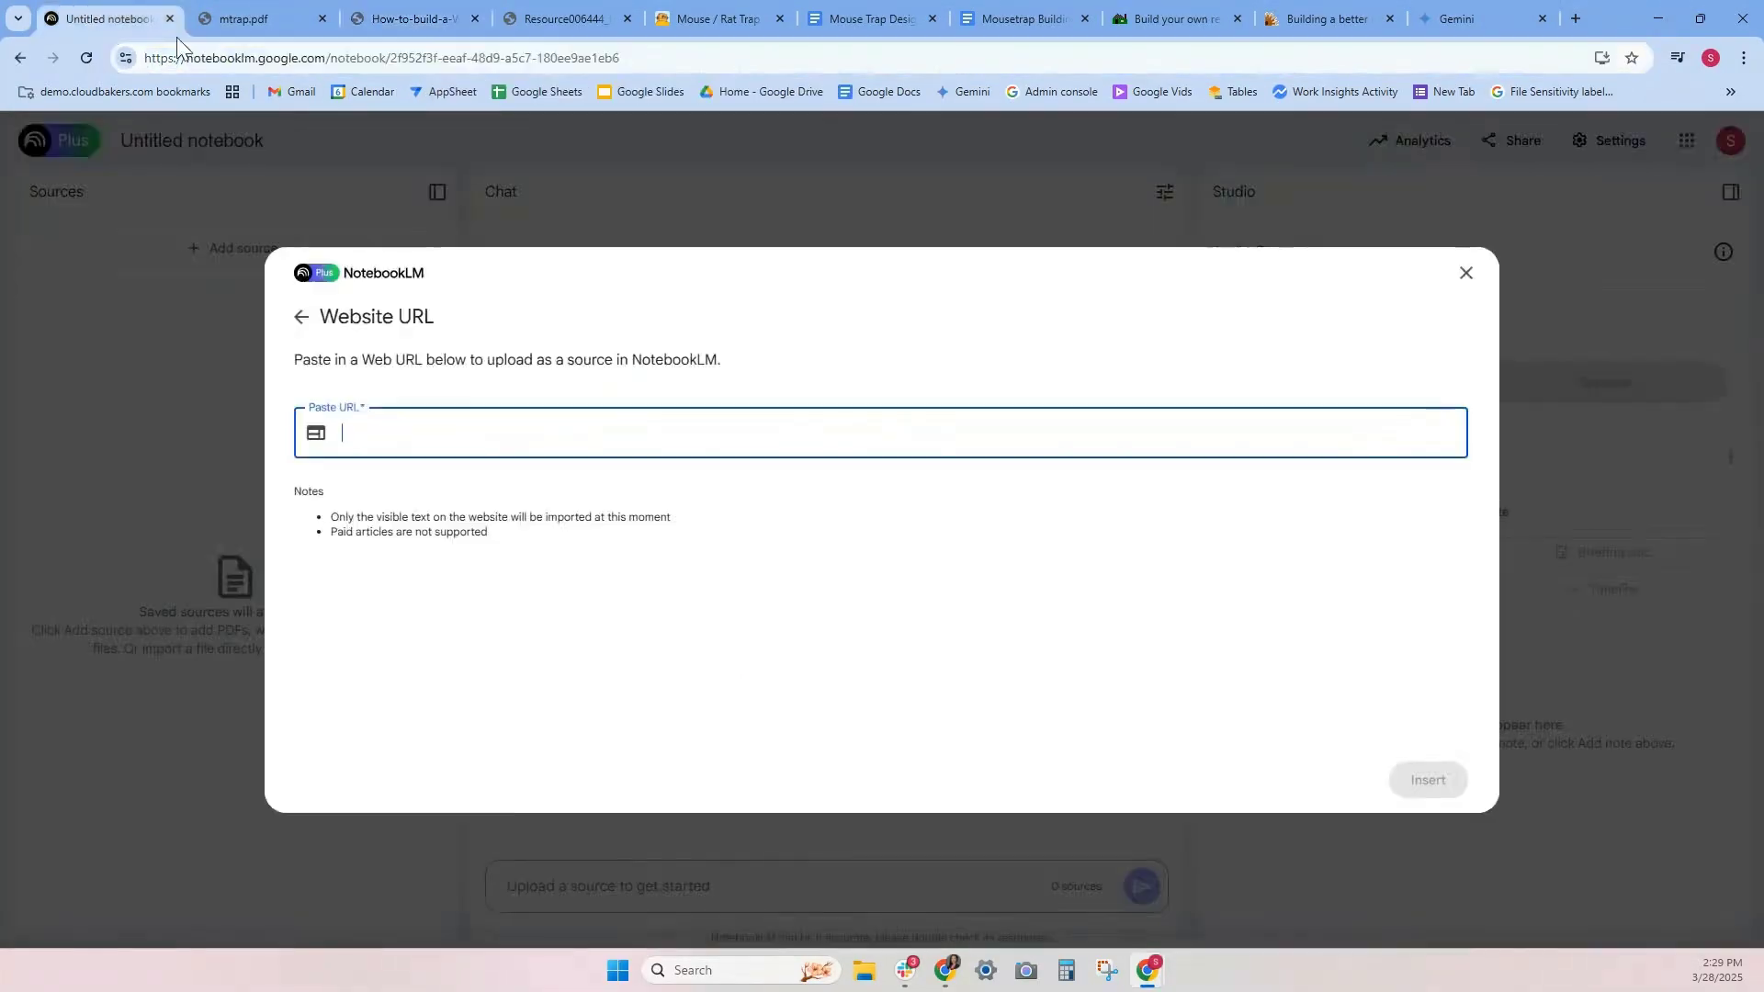
key("ctrl+v")
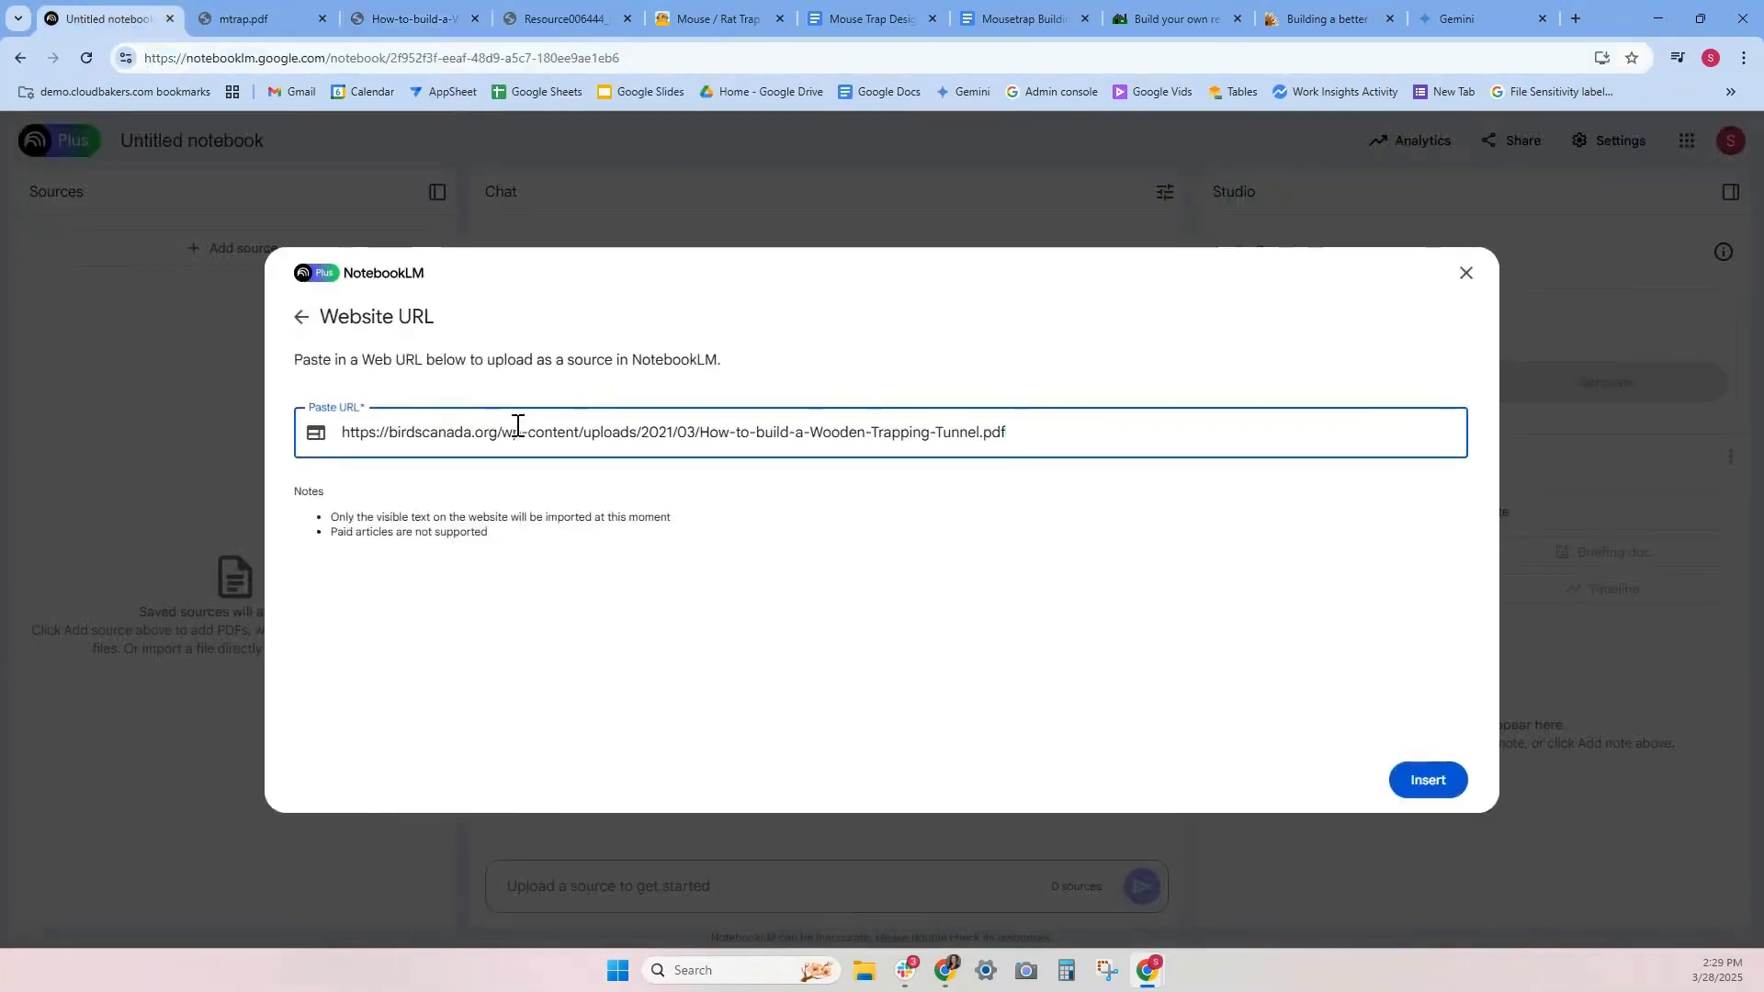
left_click(1427, 780)
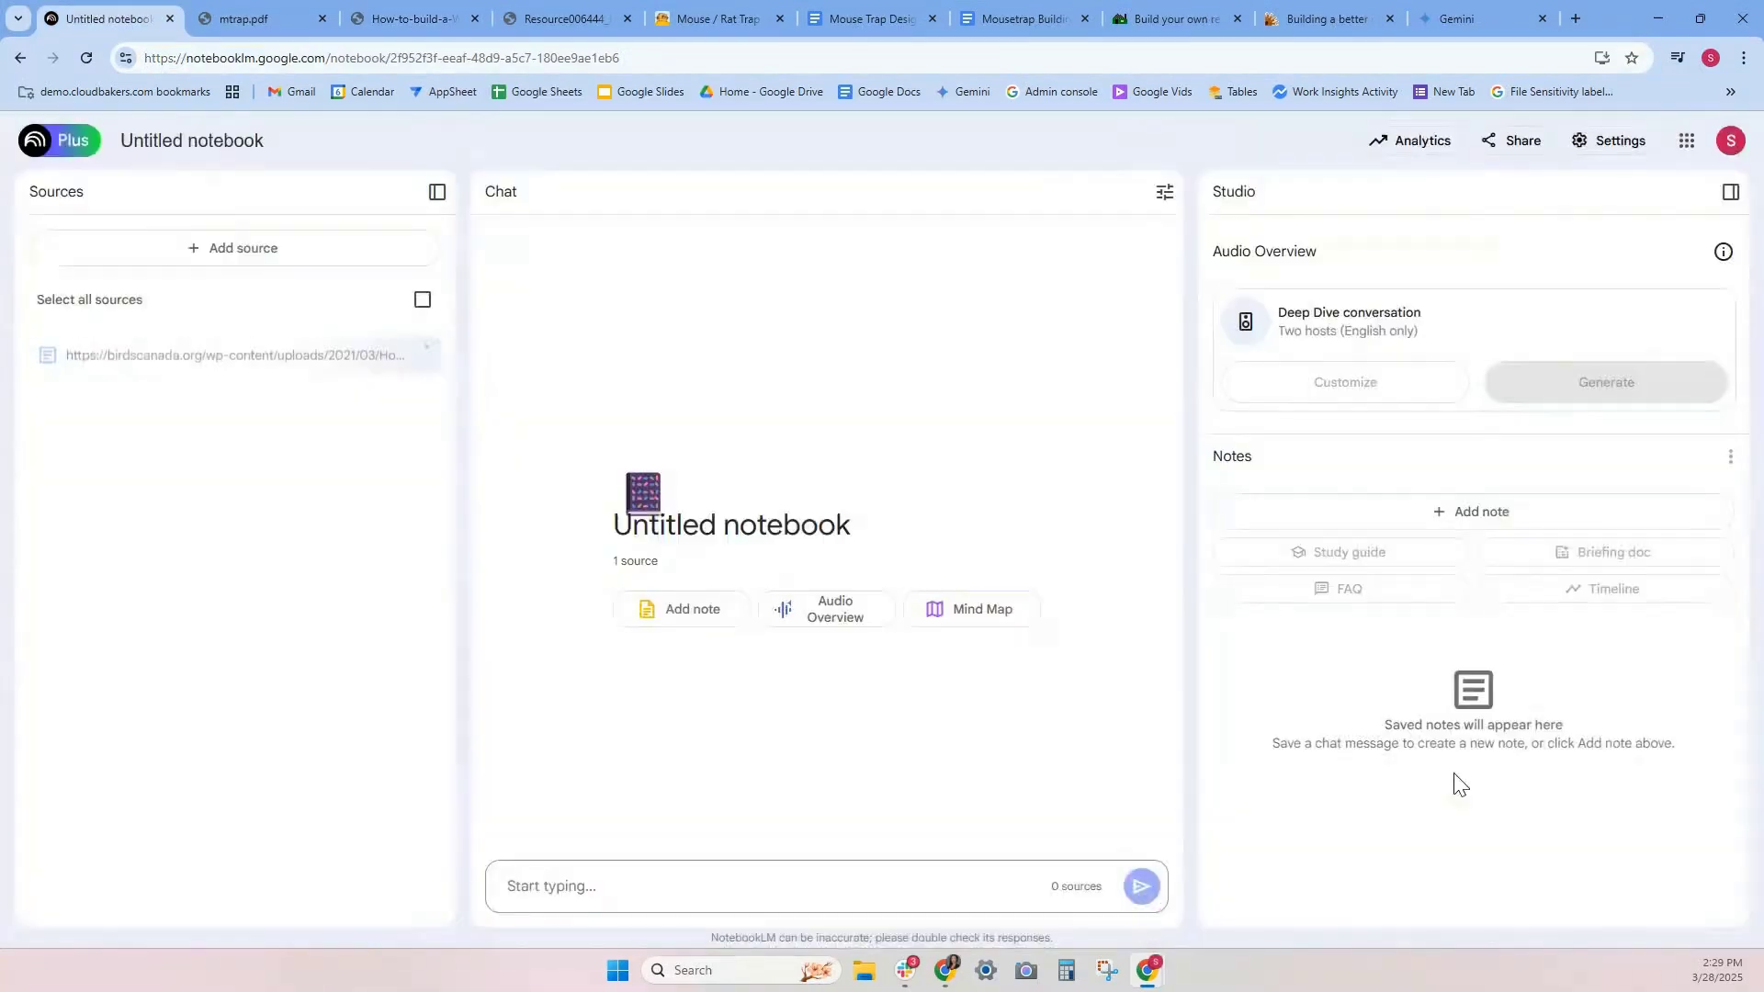
- Add the mousetrap car PDF (UNH Extension) link as a Website source
left_click(569, 19)
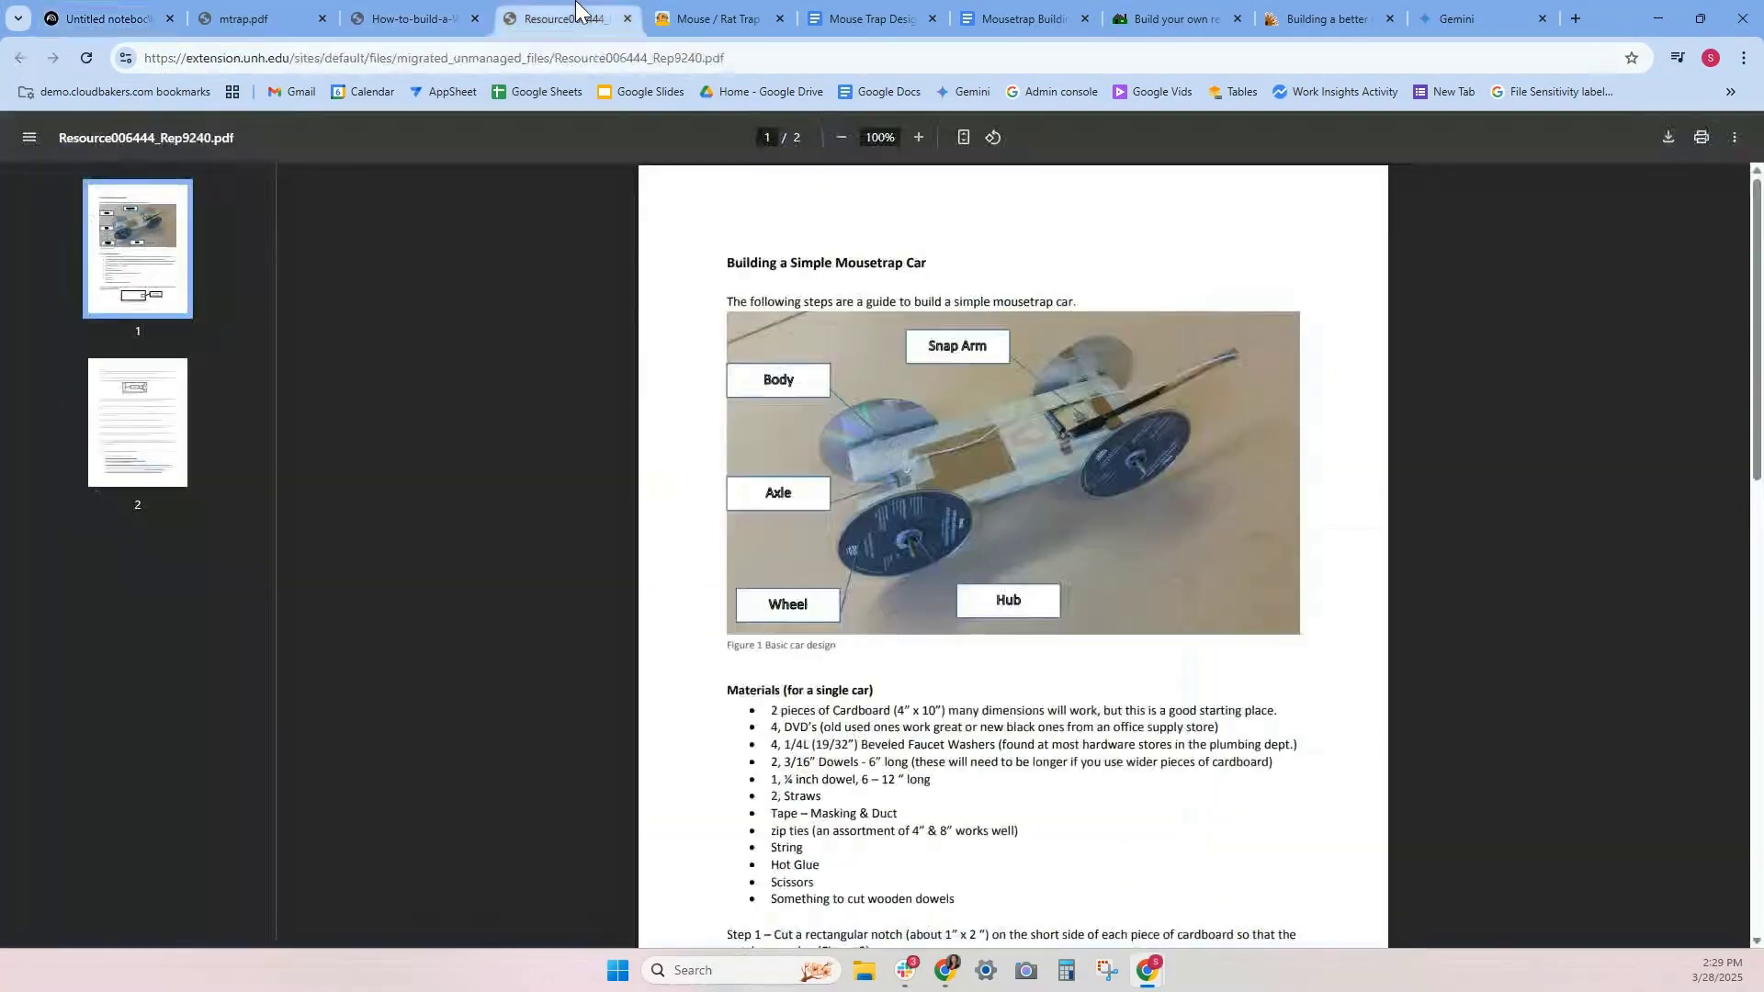
left_click(583, 51)
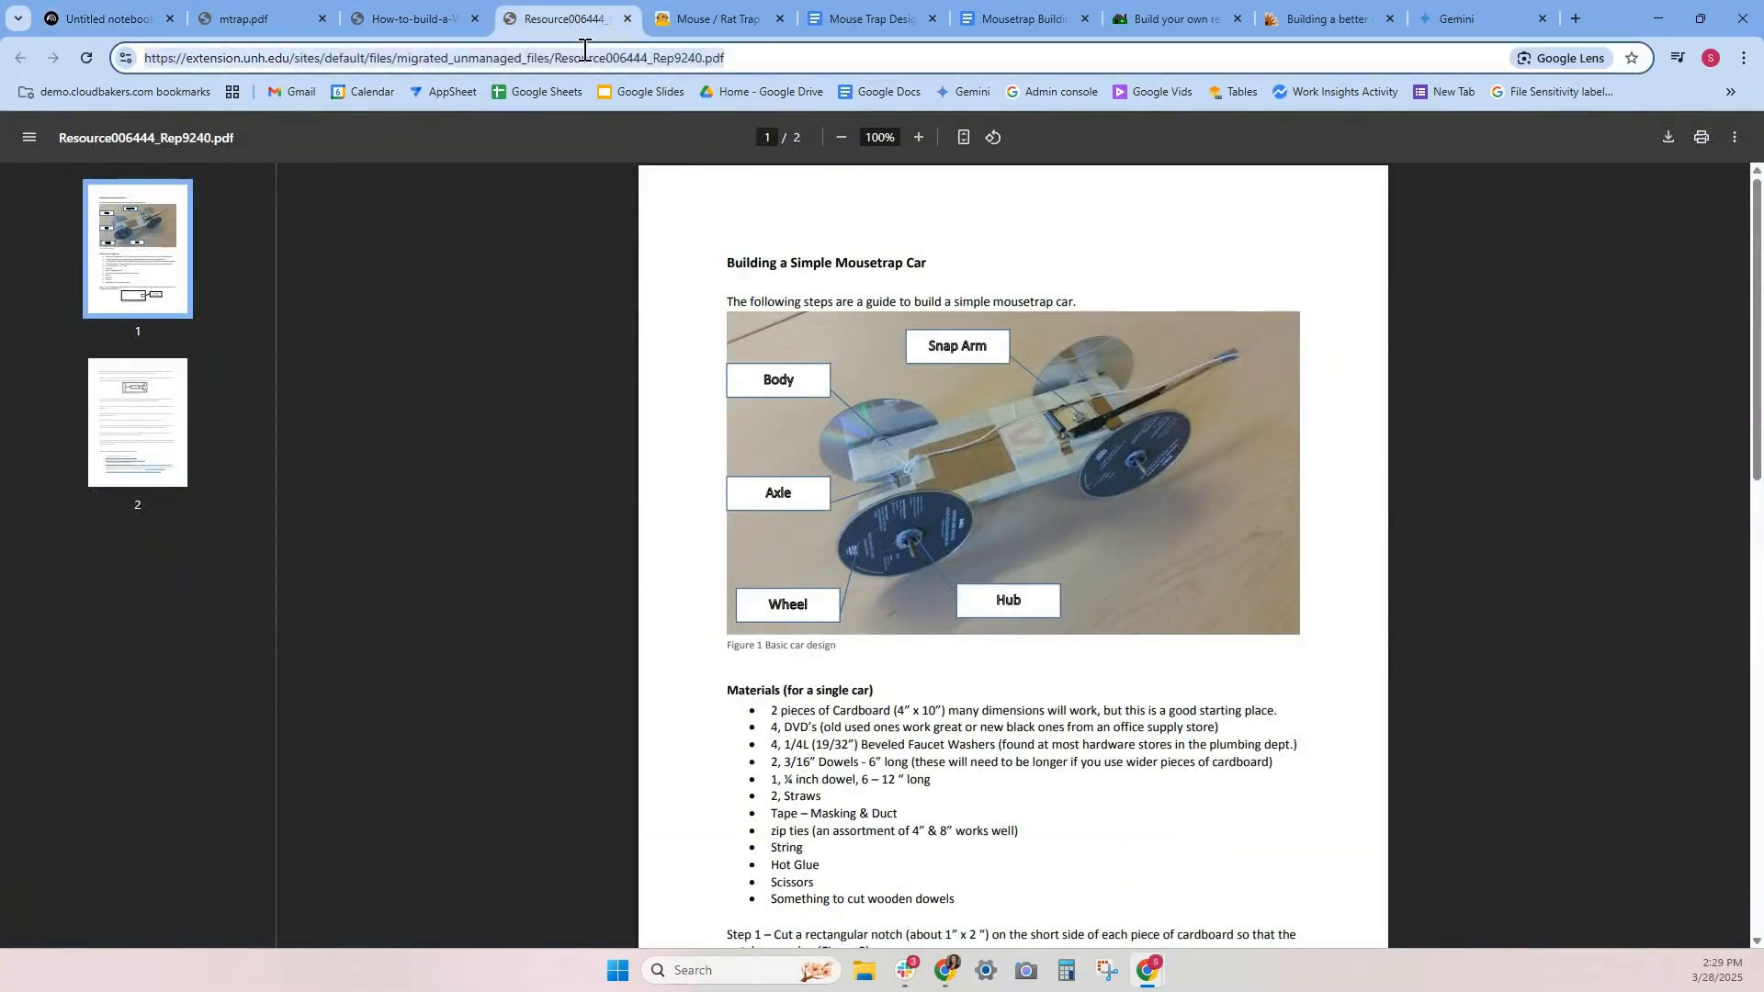
left_click(101, 19)
left_click(317, 248)
left_click(754, 746)
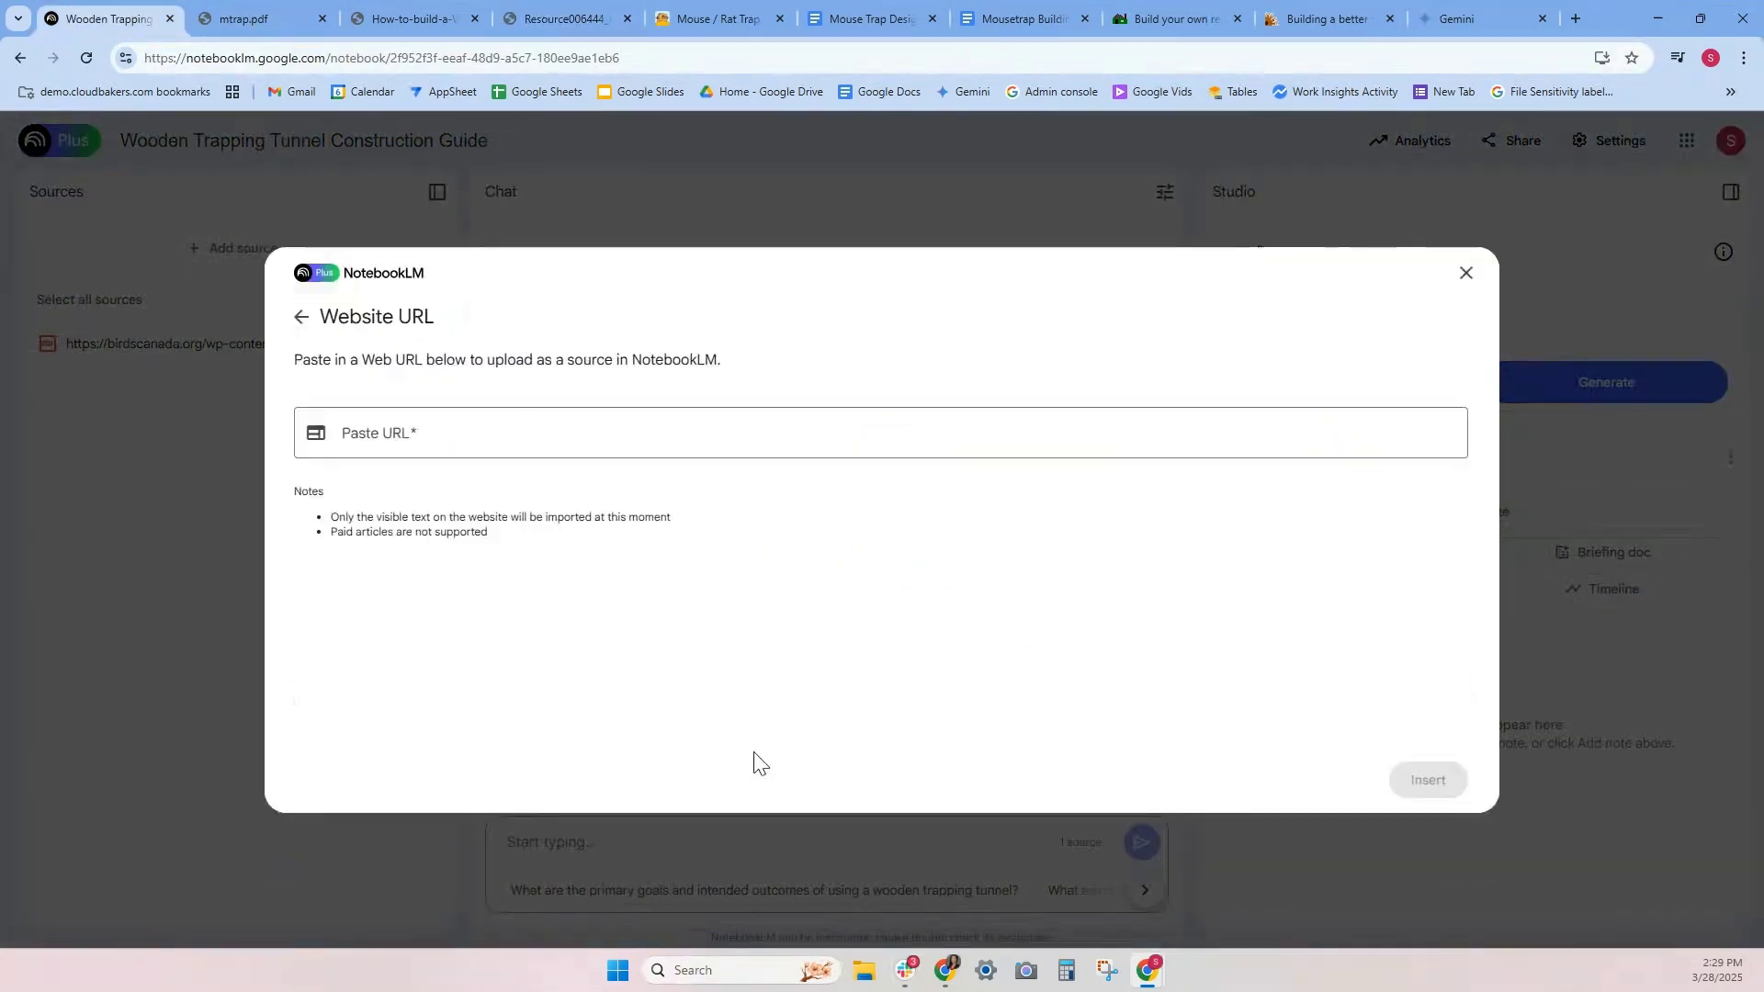
left_click(455, 449)
type("https://extension.unh.edu/sites/default/files/migrated_unmanaged_files/Resource006444_Rep9240.pdf")
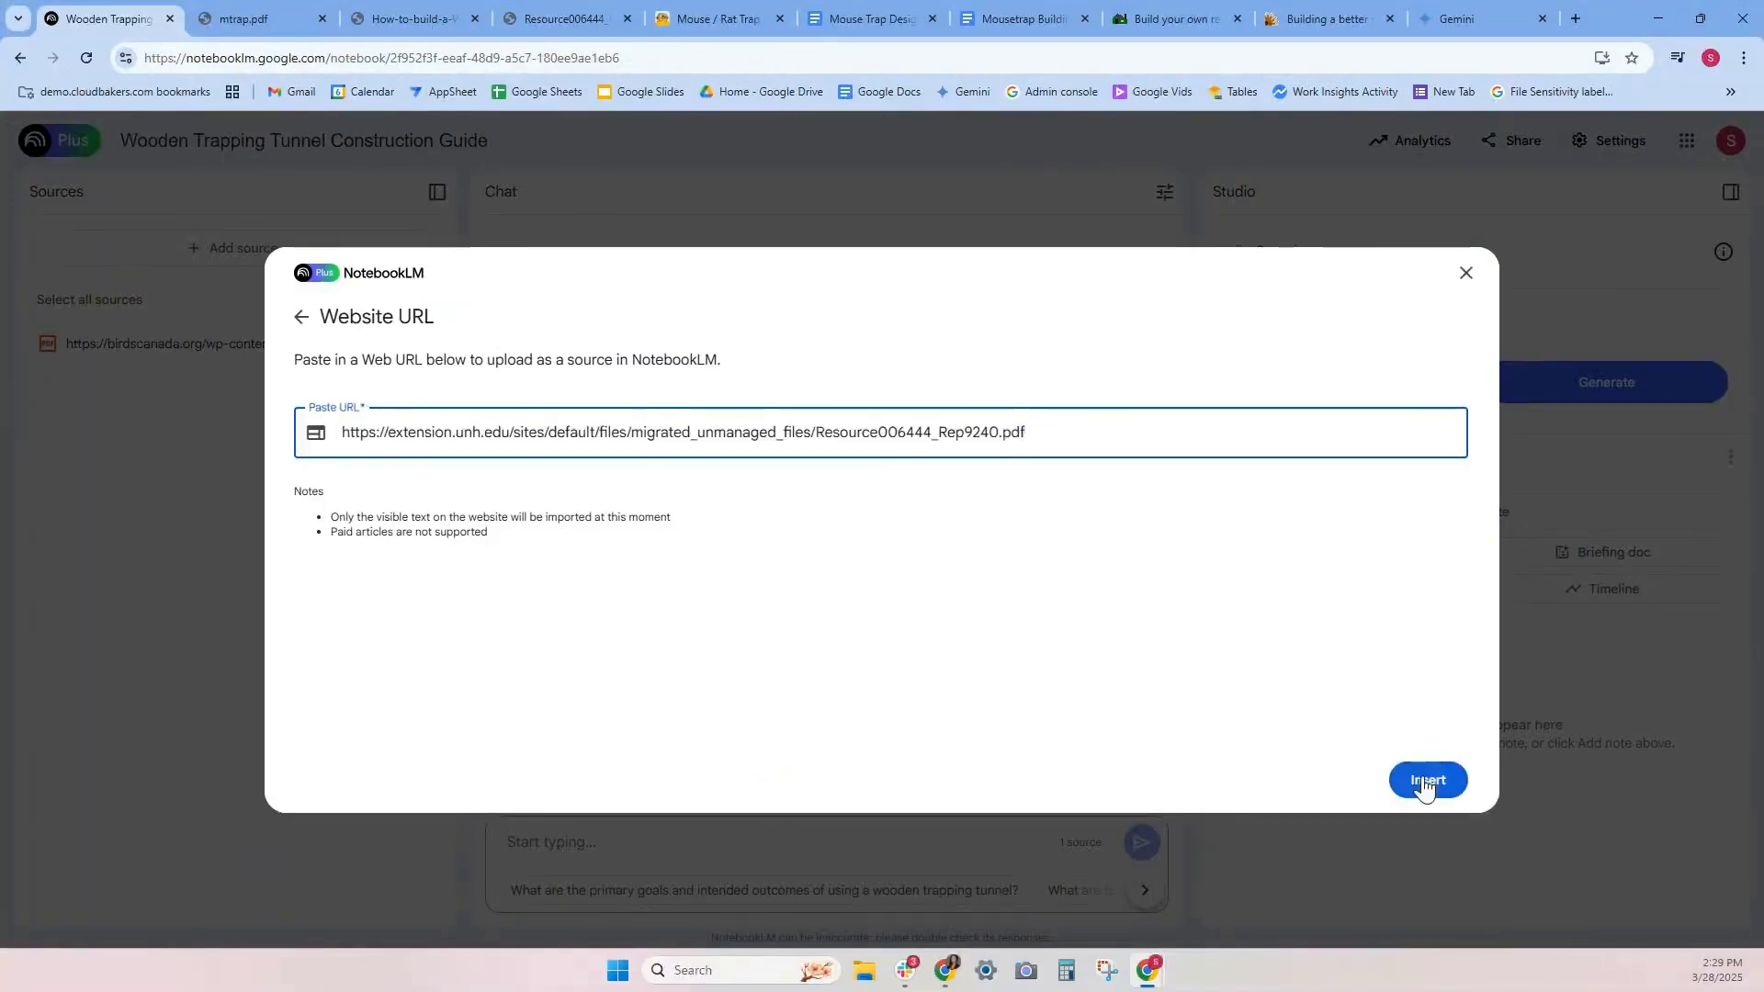
left_click(1425, 781)
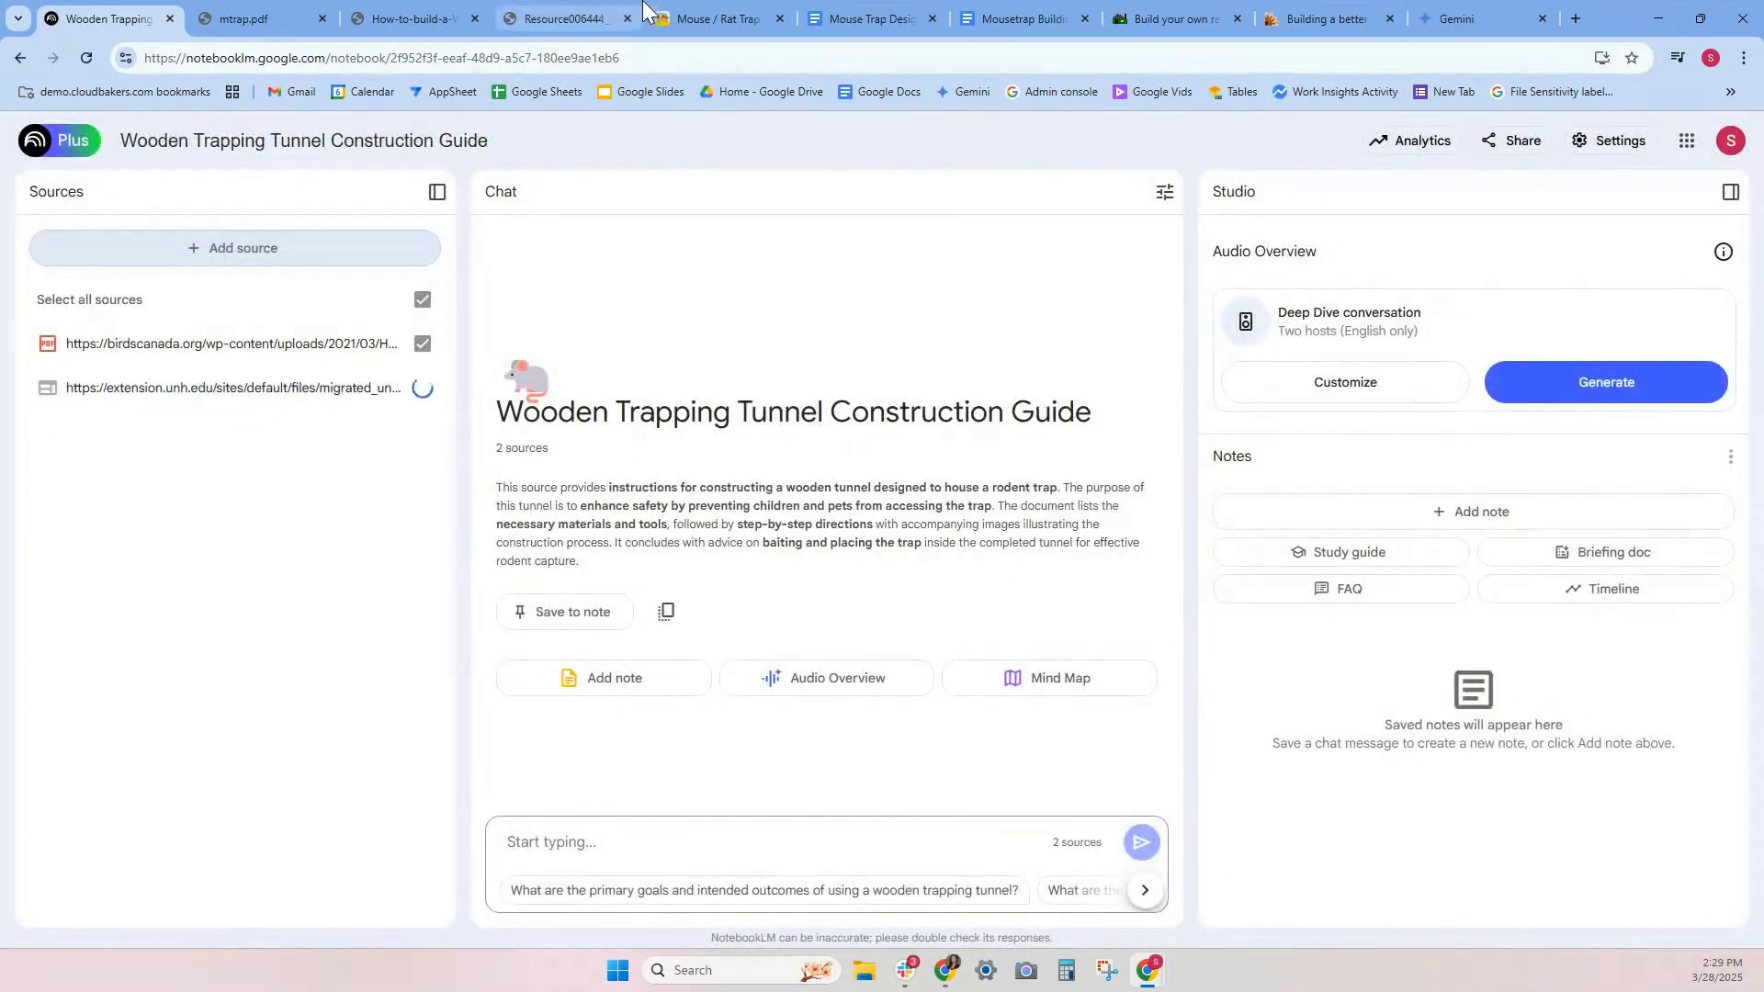
- Copy the web address of the instructables recycled-water-bottle trap page
left_click(706, 5)
scroll(737, 356, "up", 7)
scroll(737, 356, "up", 2)
scroll(737, 356, "up", 4)
scroll(737, 356, "down", 6)
scroll(737, 355, "down", 3)
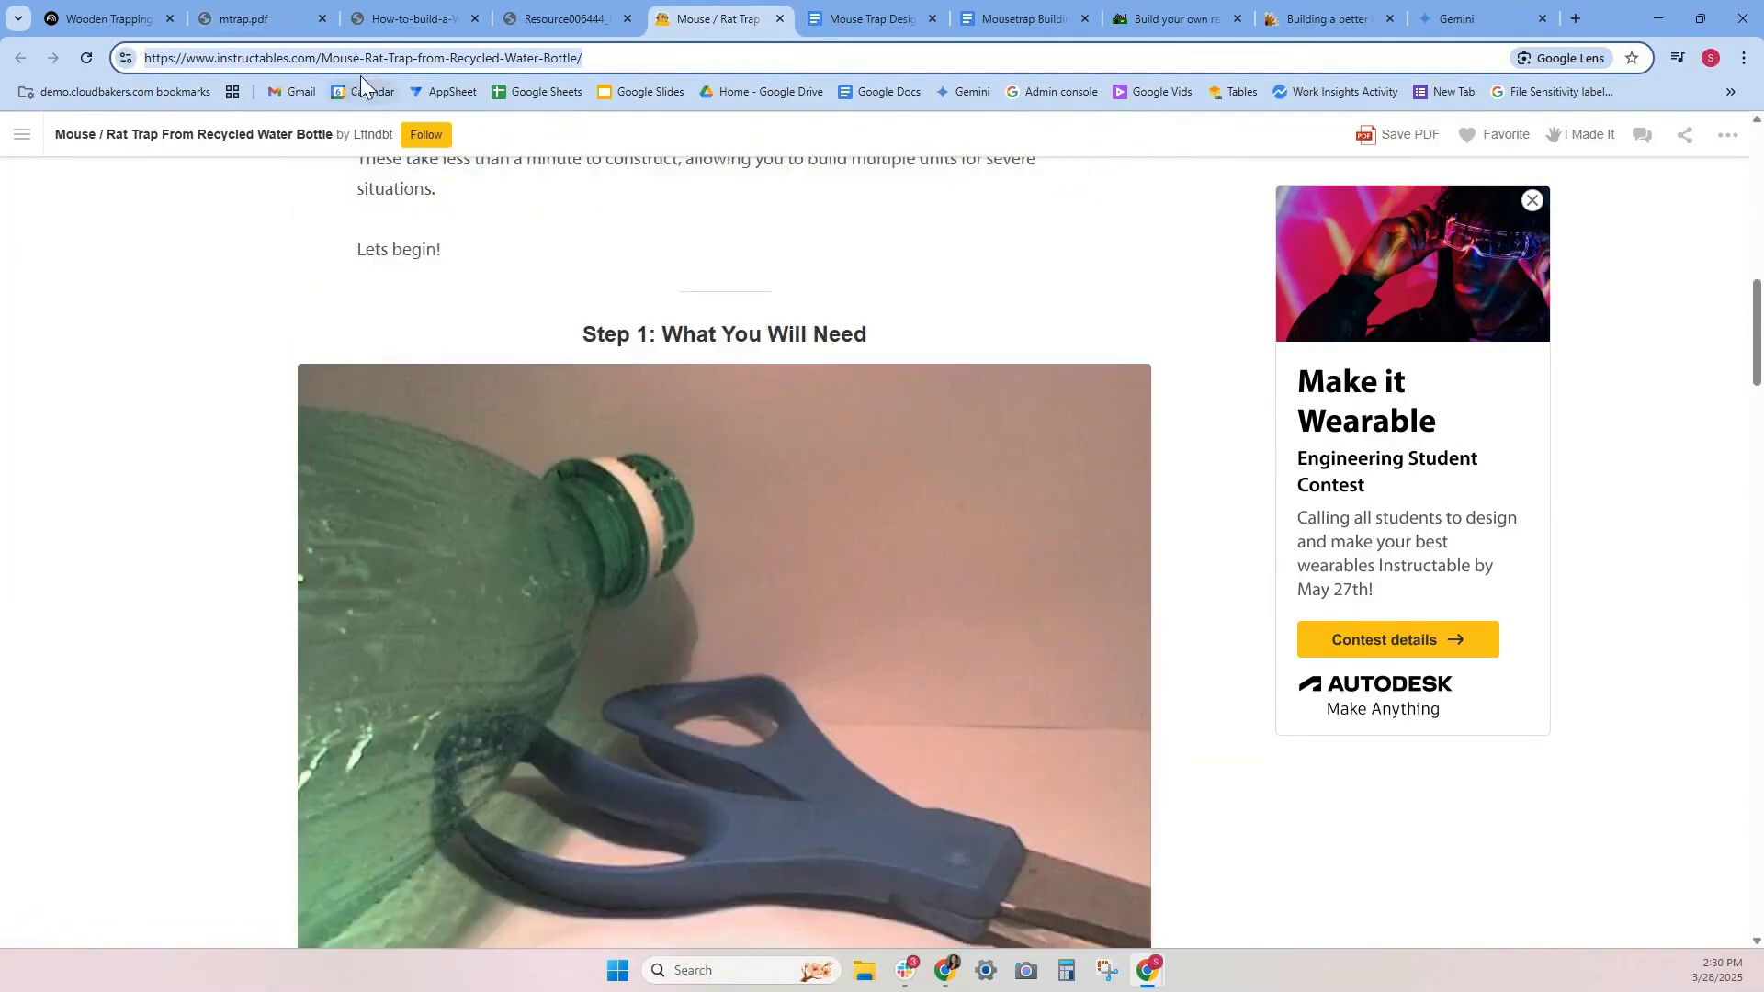
right_click(415, 52)
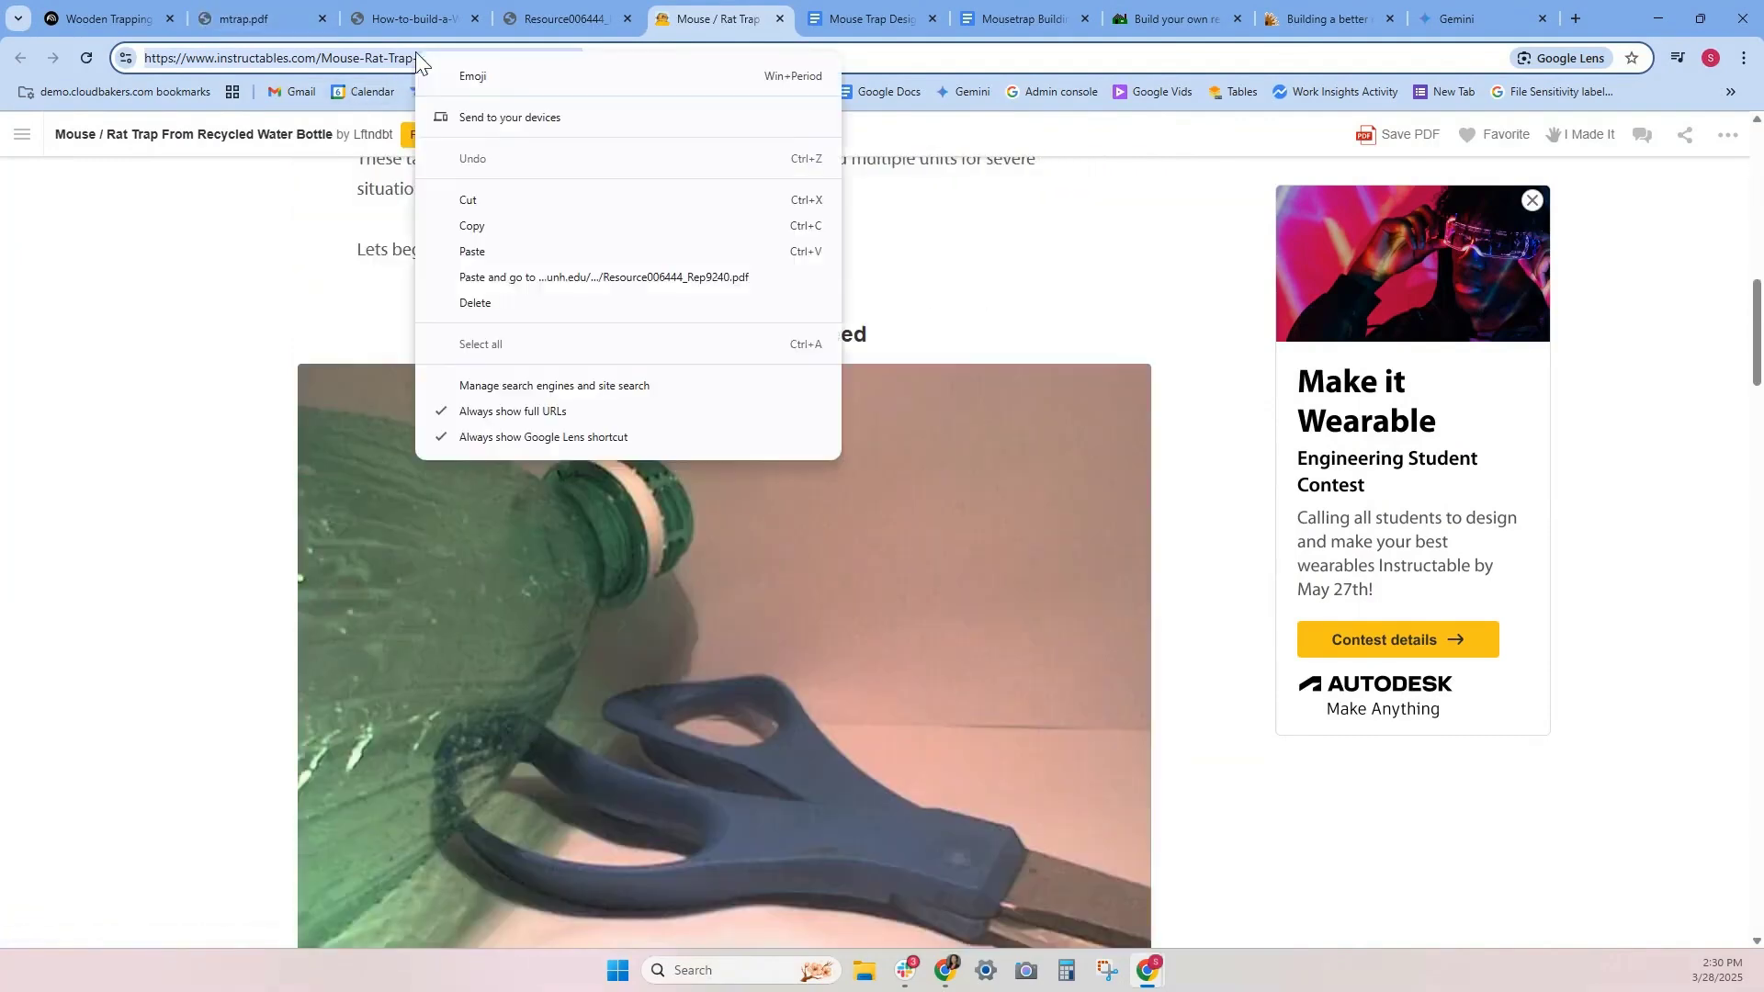
left_click(532, 221)
- Add the instructables trap page as the third, Website source
left_click(64, 13)
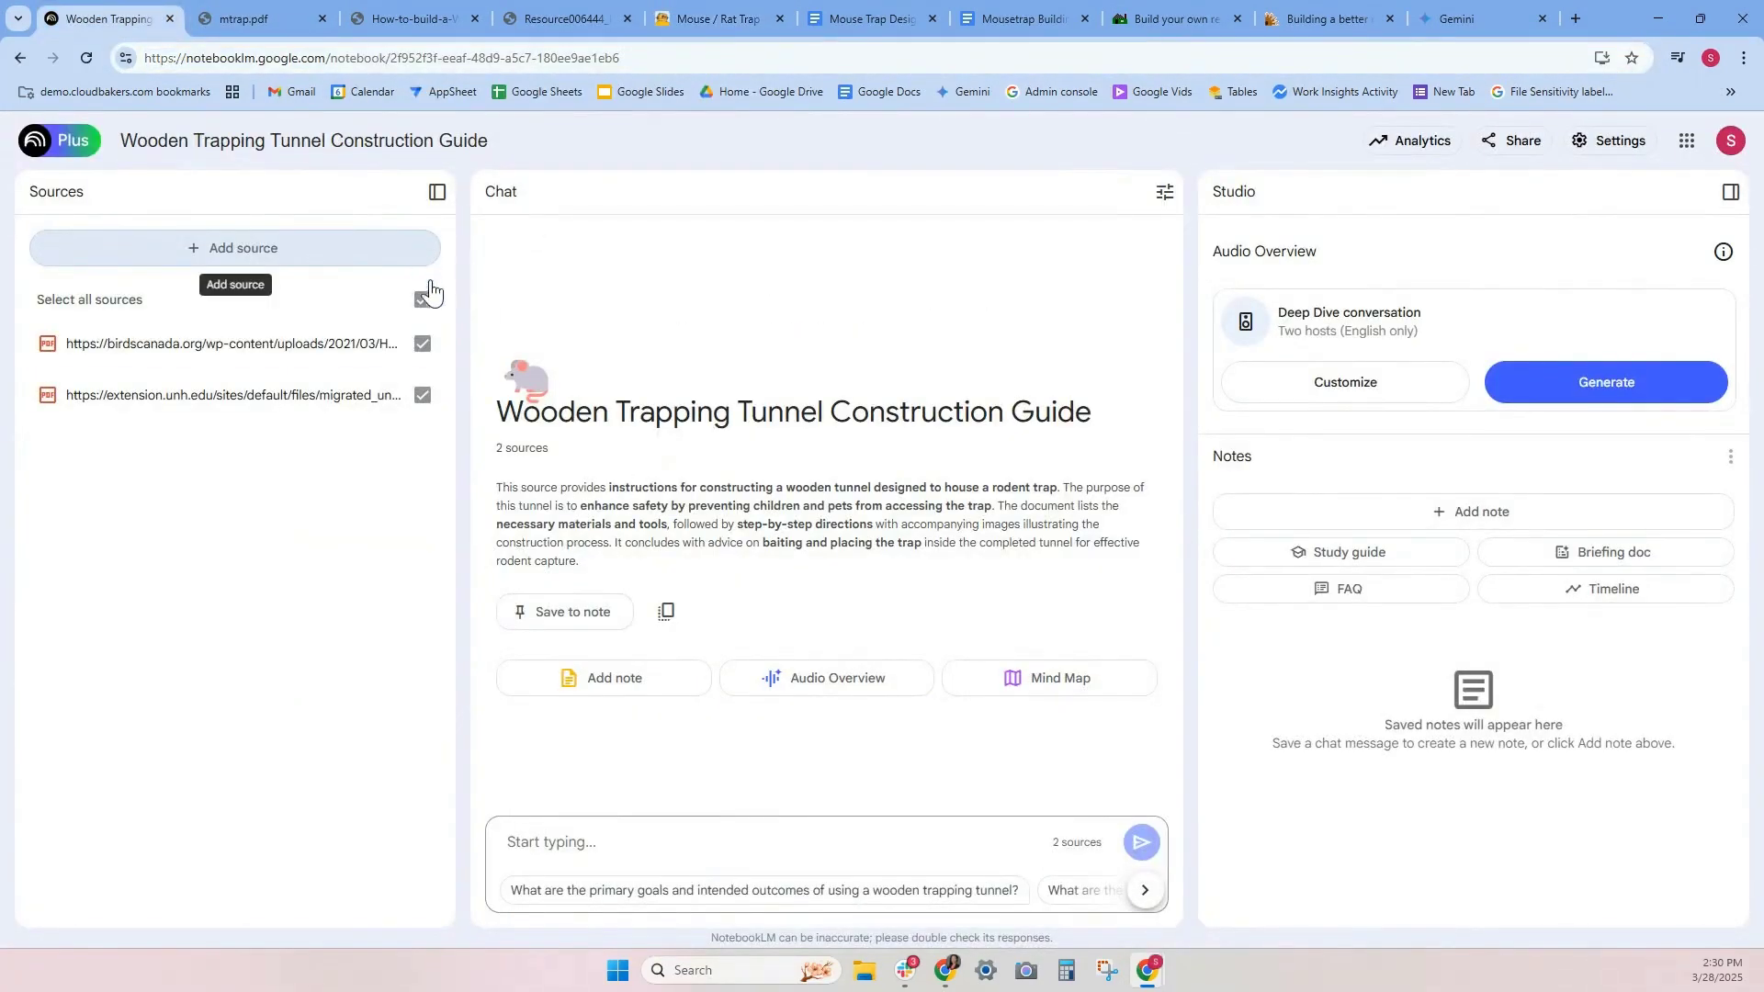
left_click(377, 266)
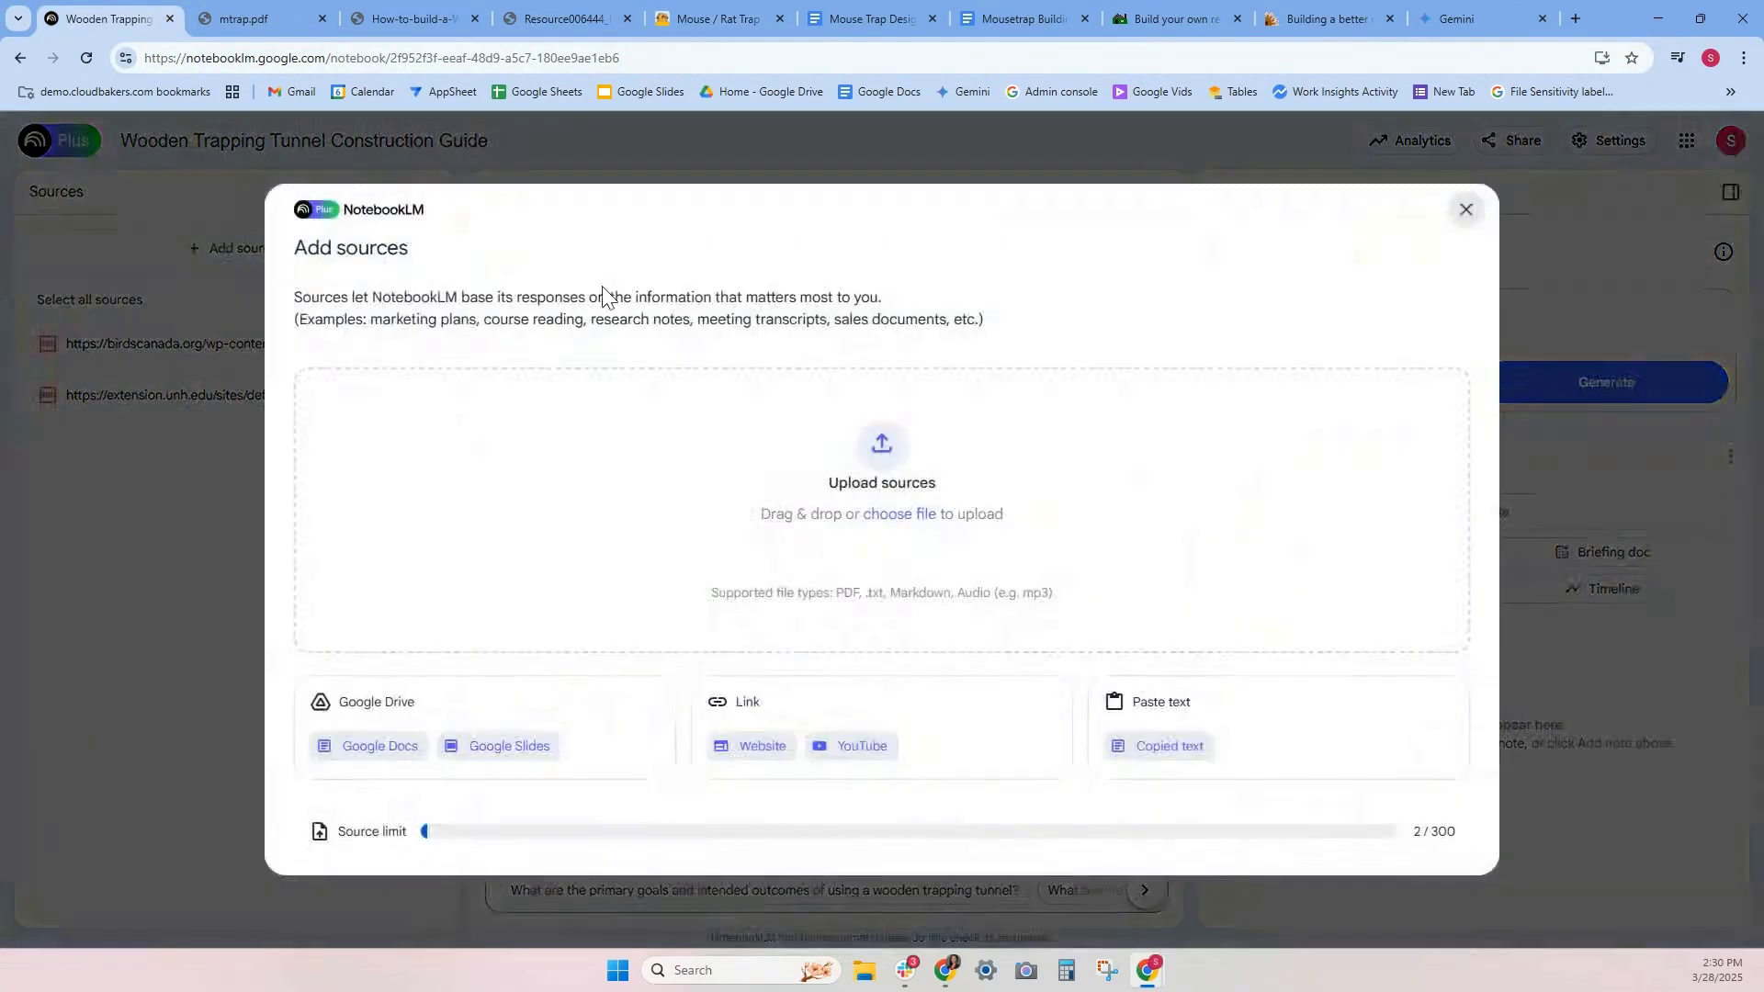
left_click(770, 747)
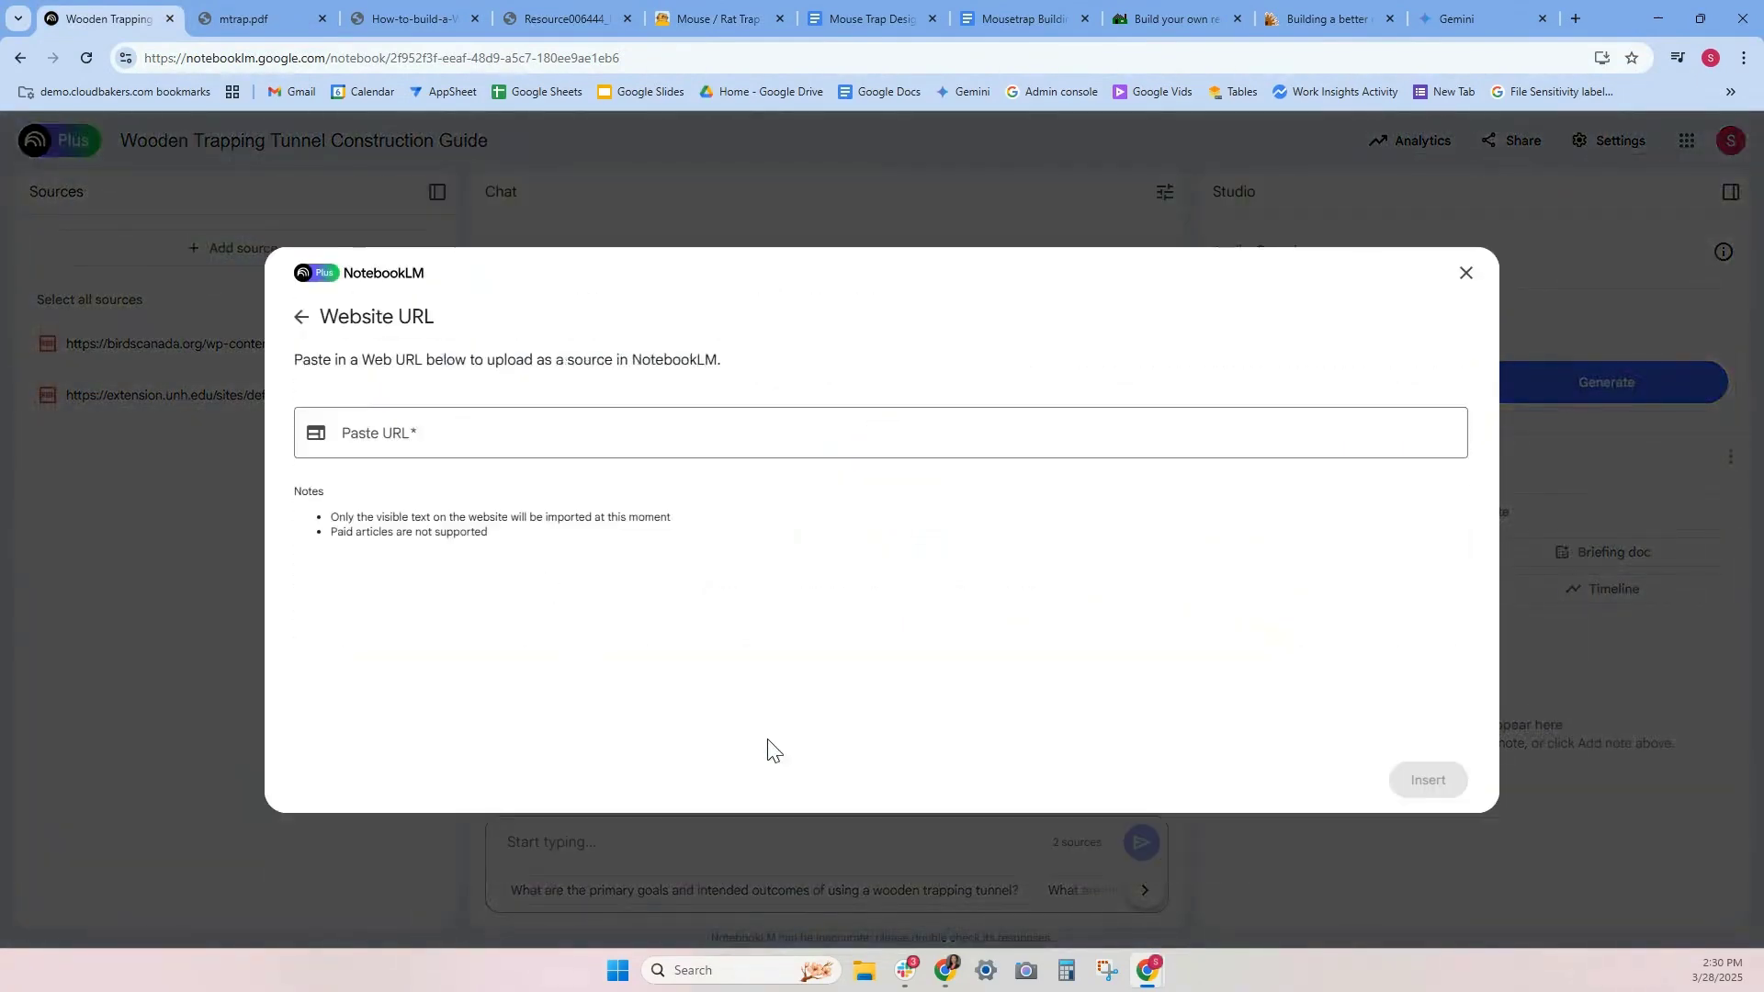
left_click(682, 428)
type("https://www.instructables.com/Mouse-Rat-Trap-from-Recycled-Water-Bottle/")
left_click(1430, 778)
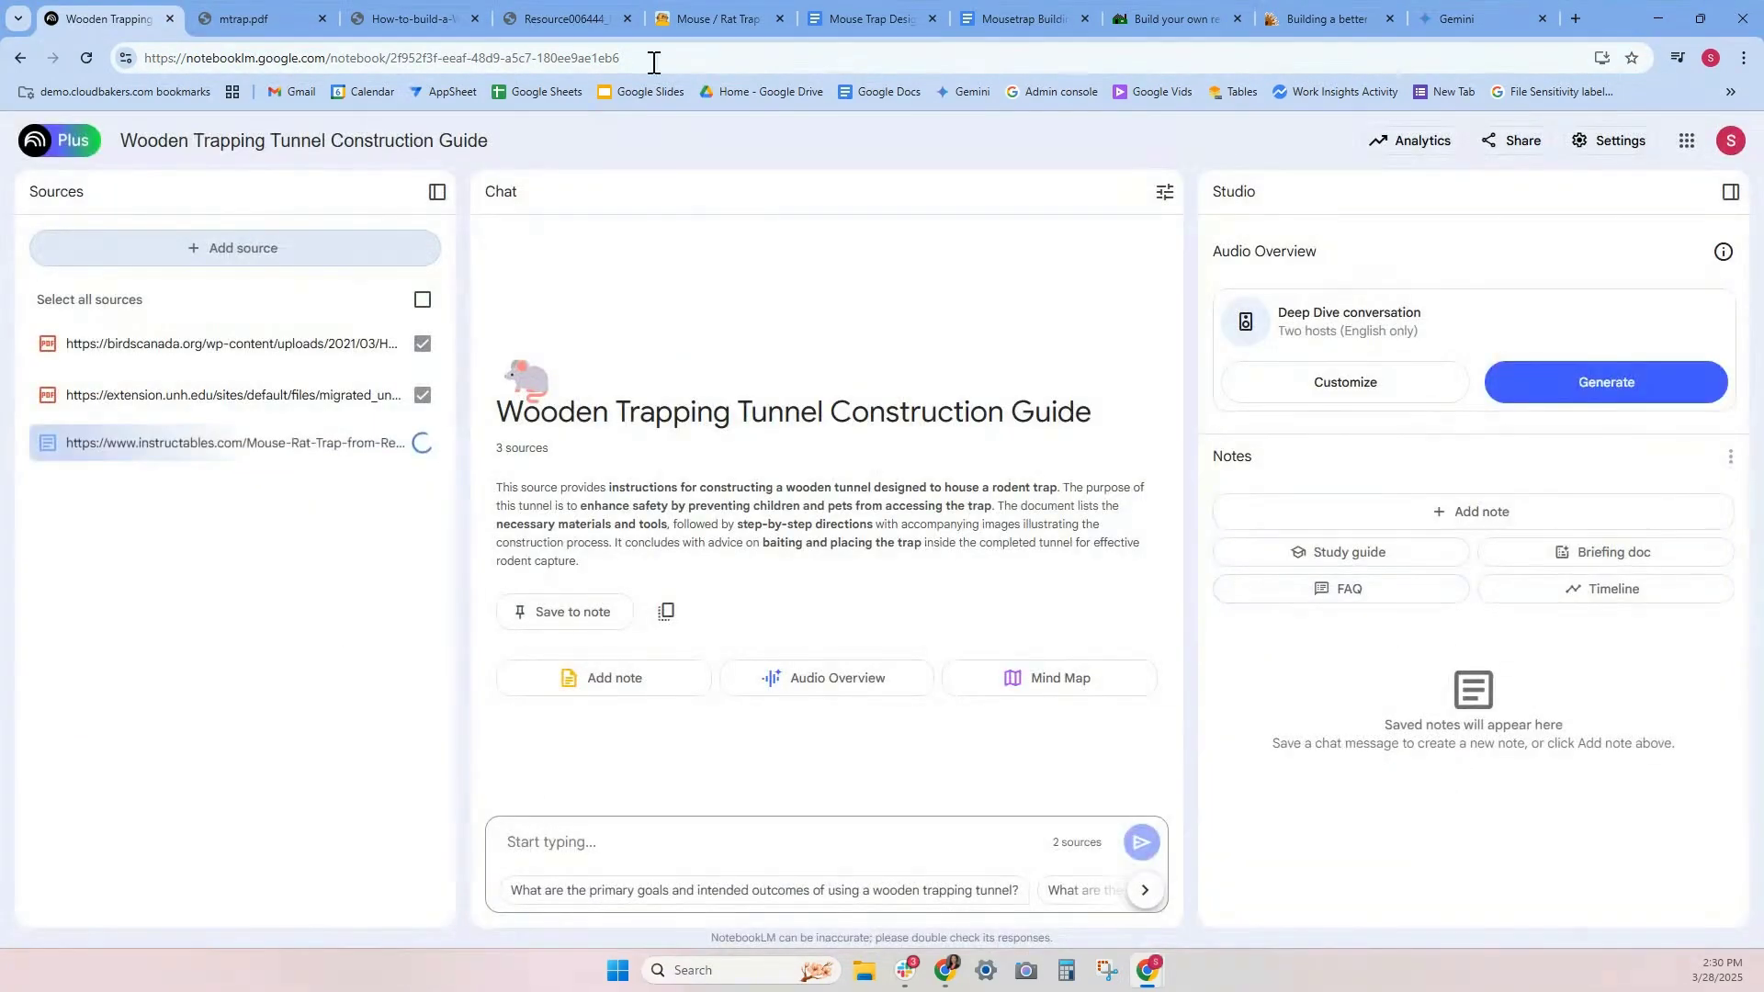
- Scroll through the 'Mouse Trap Design in 2025' Google Doc, then go back to the notebook
left_click(735, 19)
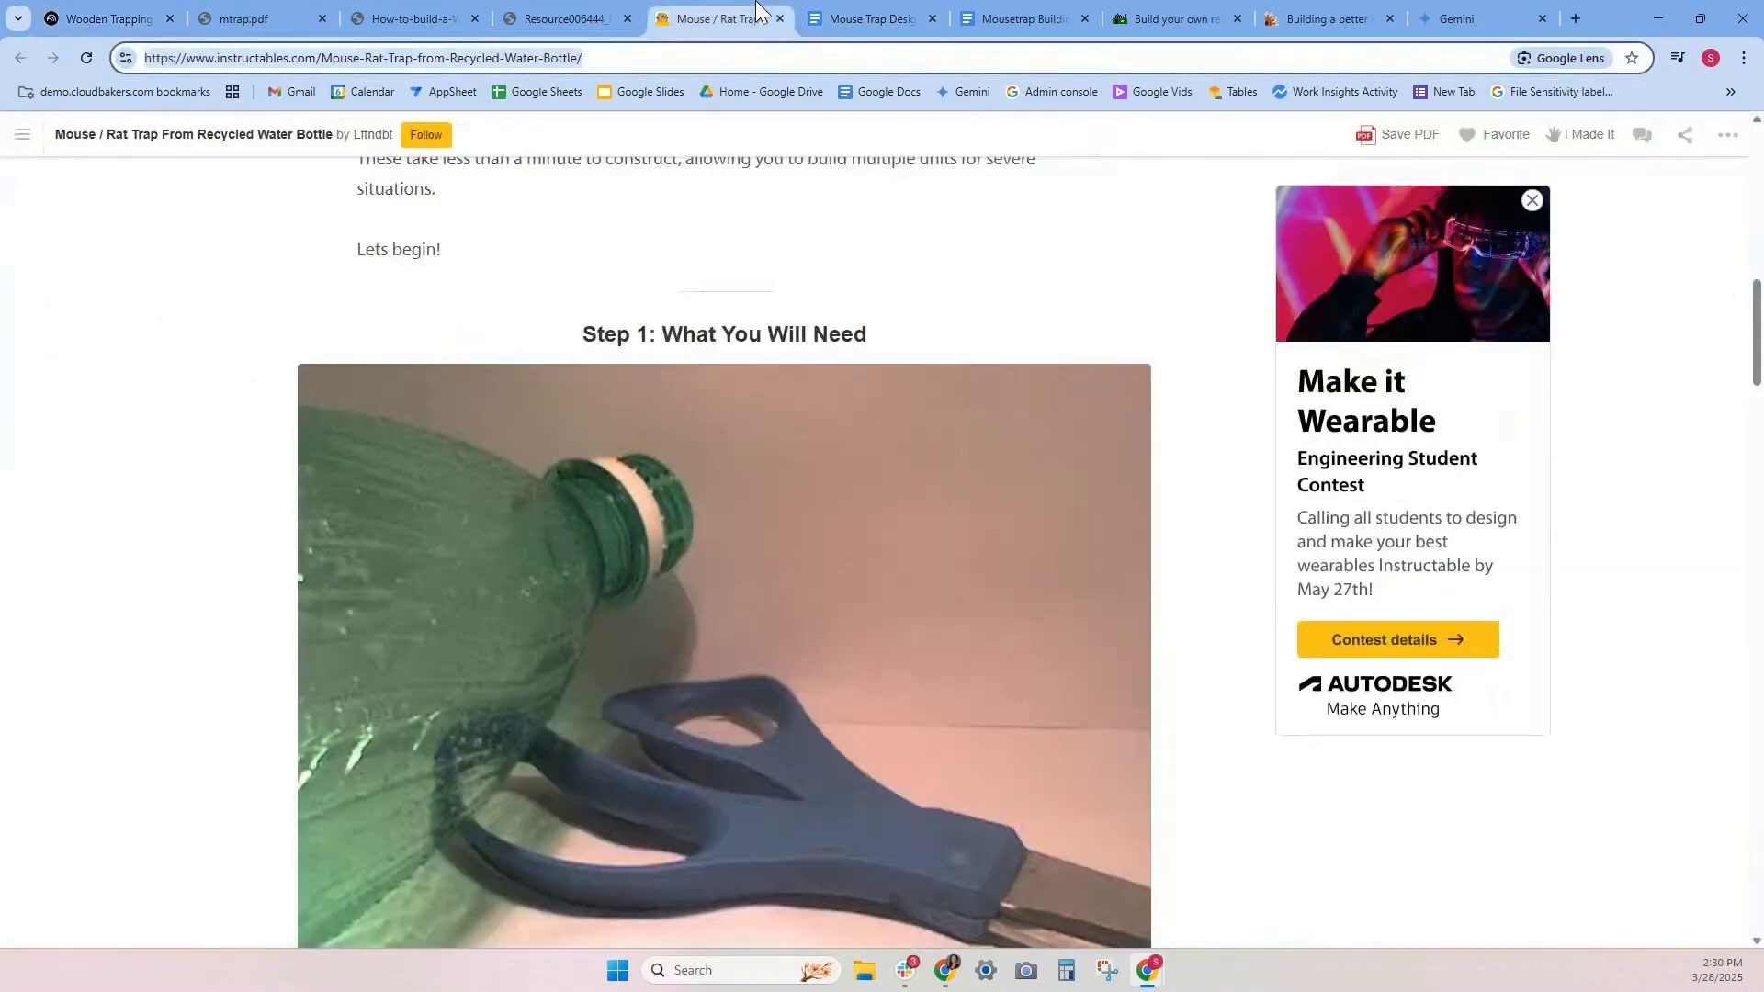
left_click(871, 13)
scroll(898, 524, "up", 5)
scroll(895, 530, "up", 5)
scroll(896, 530, "up", 20)
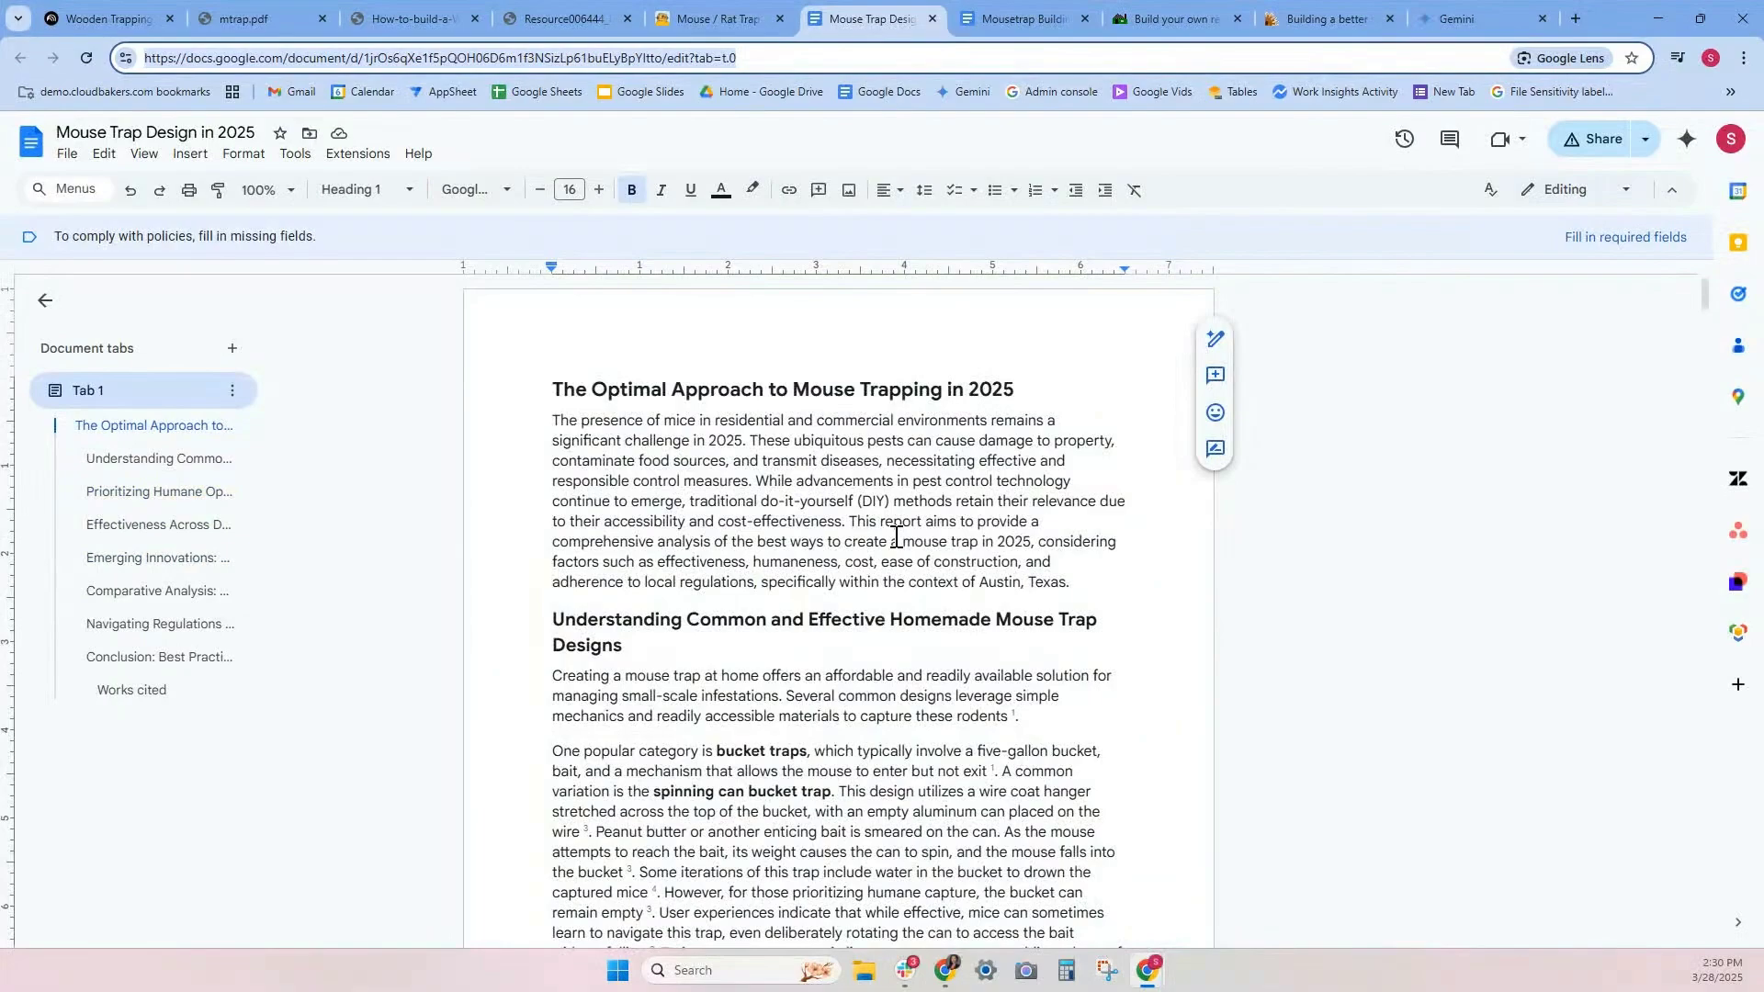
scroll(896, 542, "down", 7)
scroll(888, 563, "down", 7)
scroll(888, 563, "down", 7)
scroll(887, 562, "down", 2)
scroll(888, 562, "down", 5)
scroll(887, 562, "down", 2)
scroll(887, 562, "down", 5)
scroll(887, 562, "down", 2)
scroll(887, 563, "down", 8)
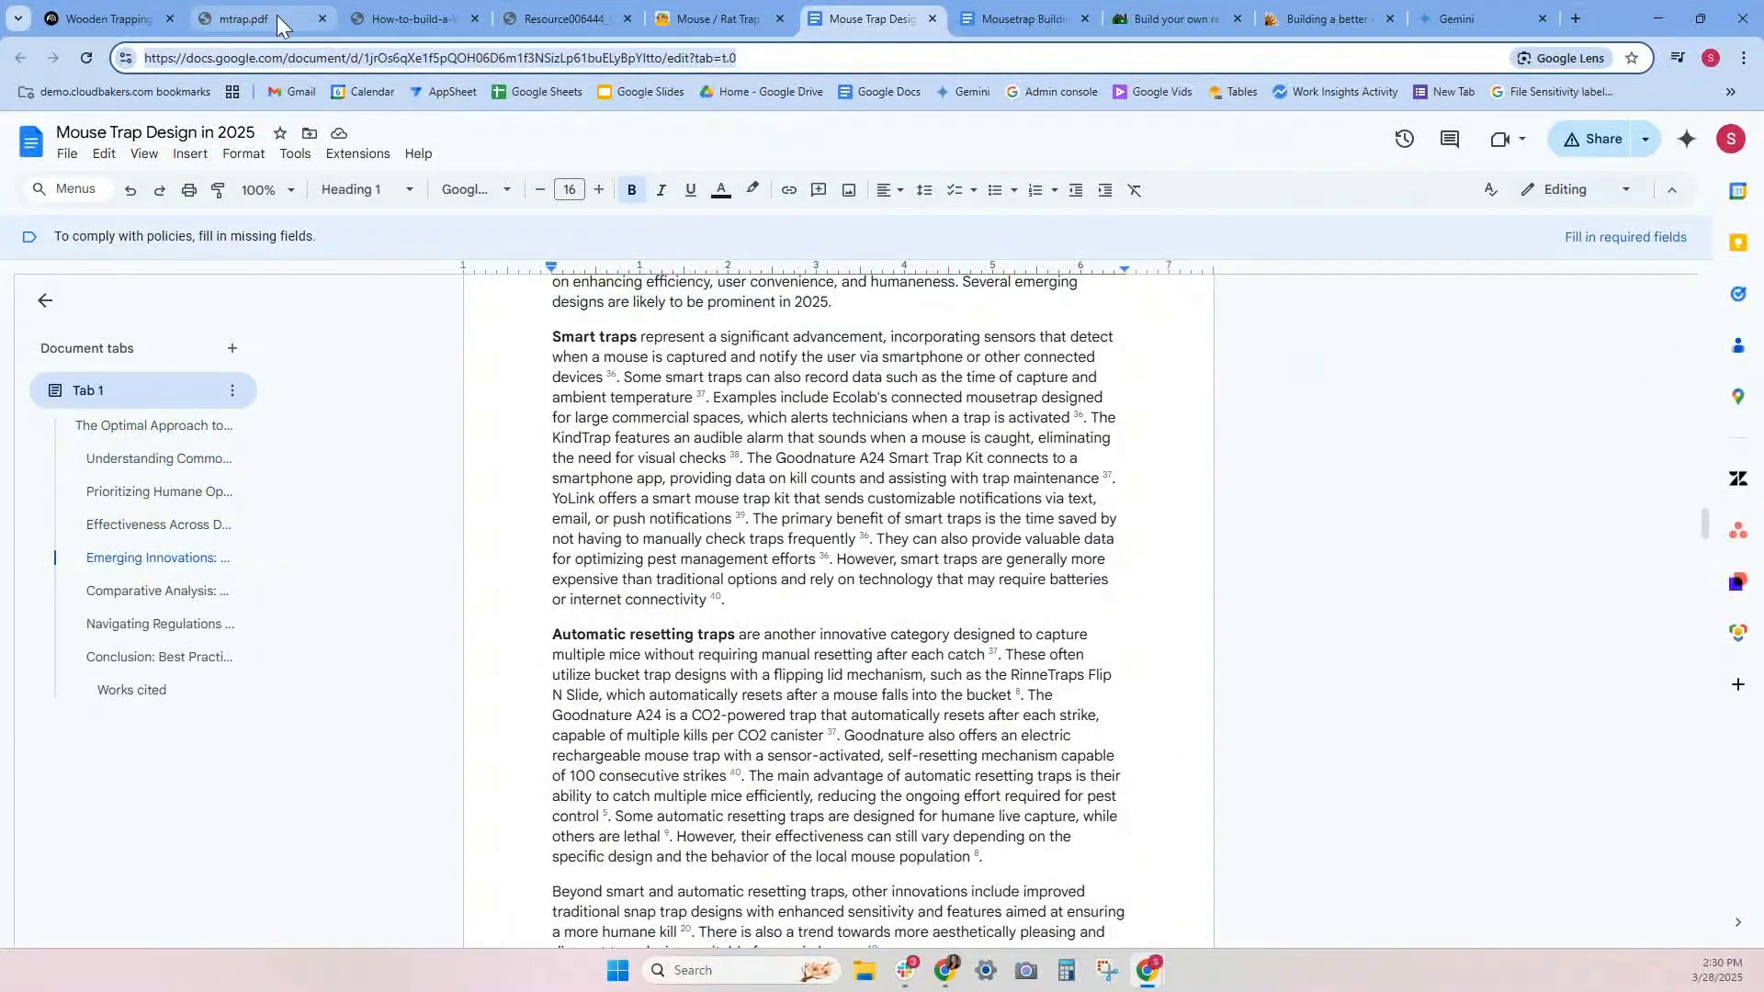
left_click(108, 18)
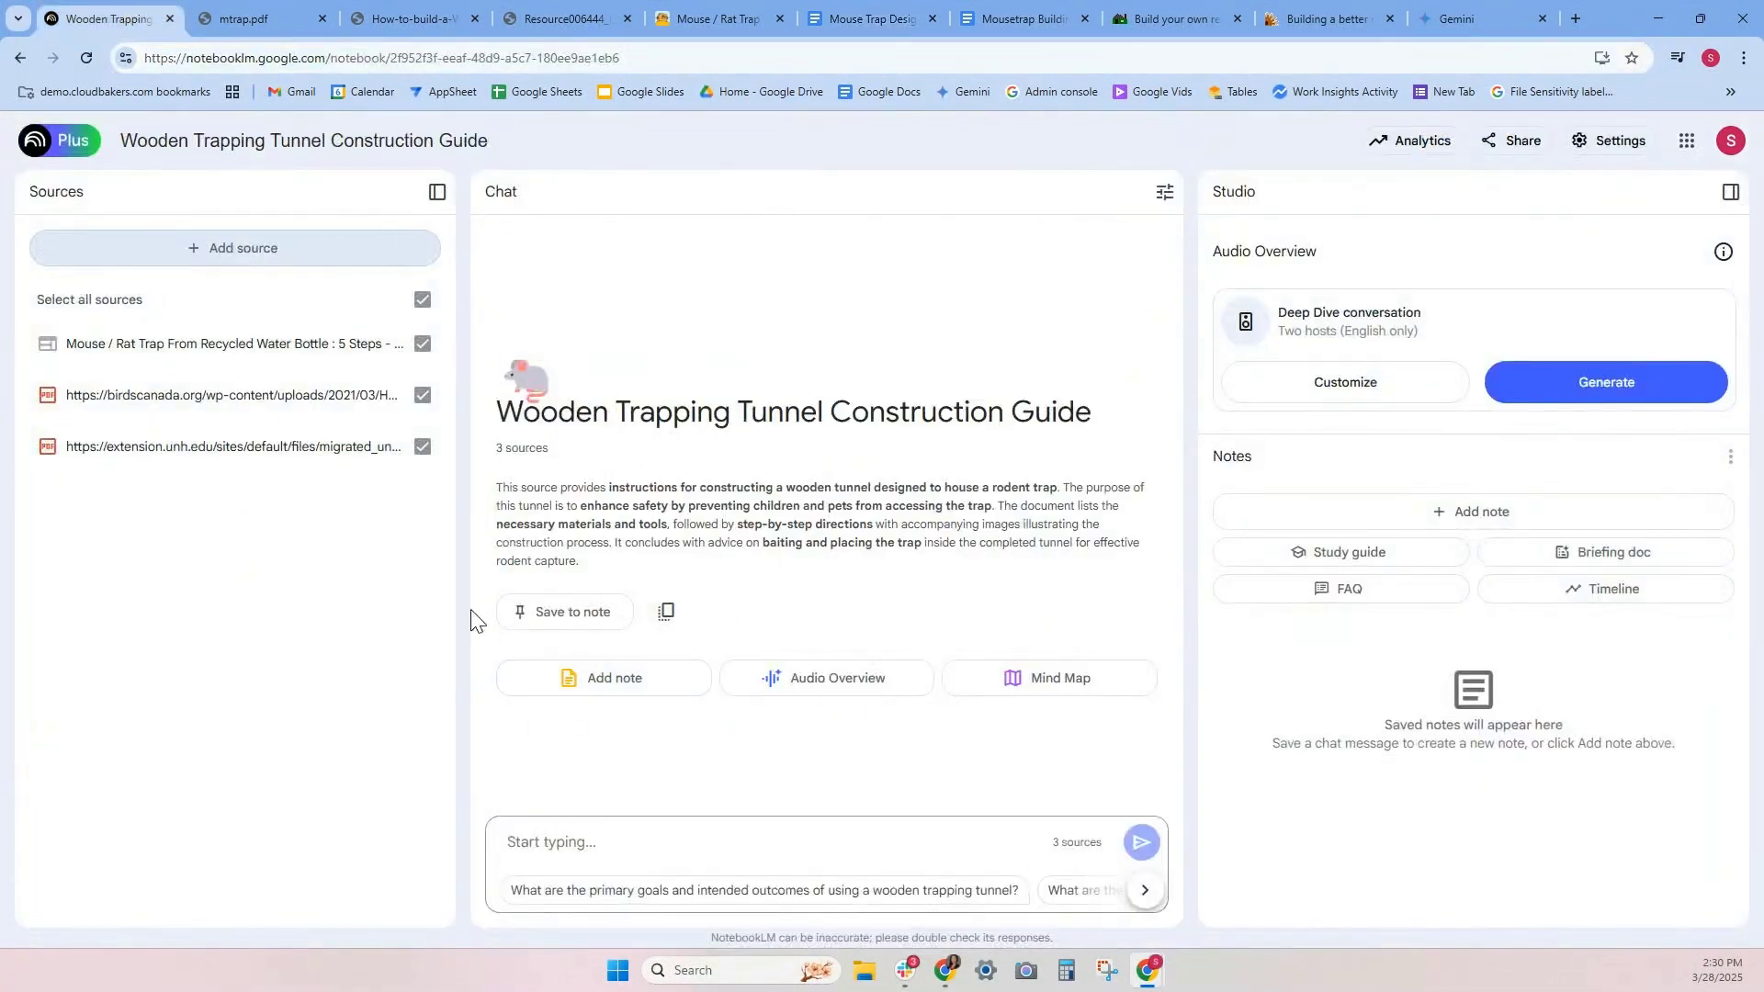
- Insert 'Mouse Trap Design in 2025' from Google Drive as a Google Docs source
left_click(289, 250)
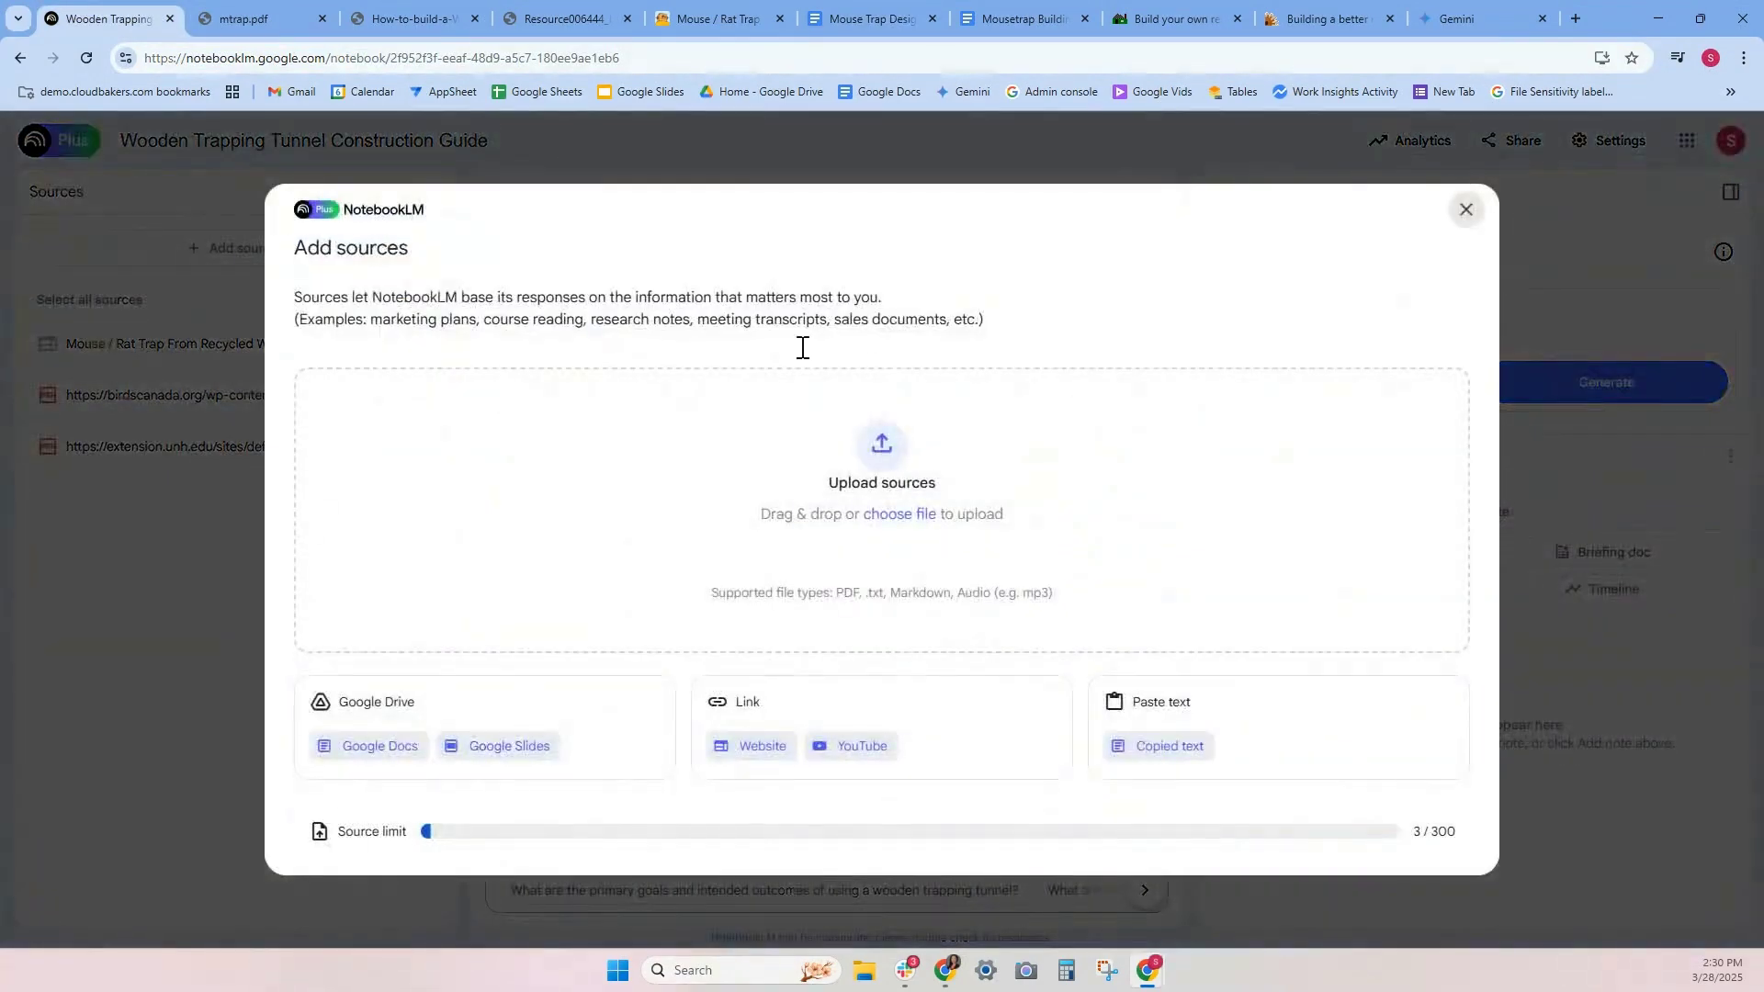
left_click(404, 751)
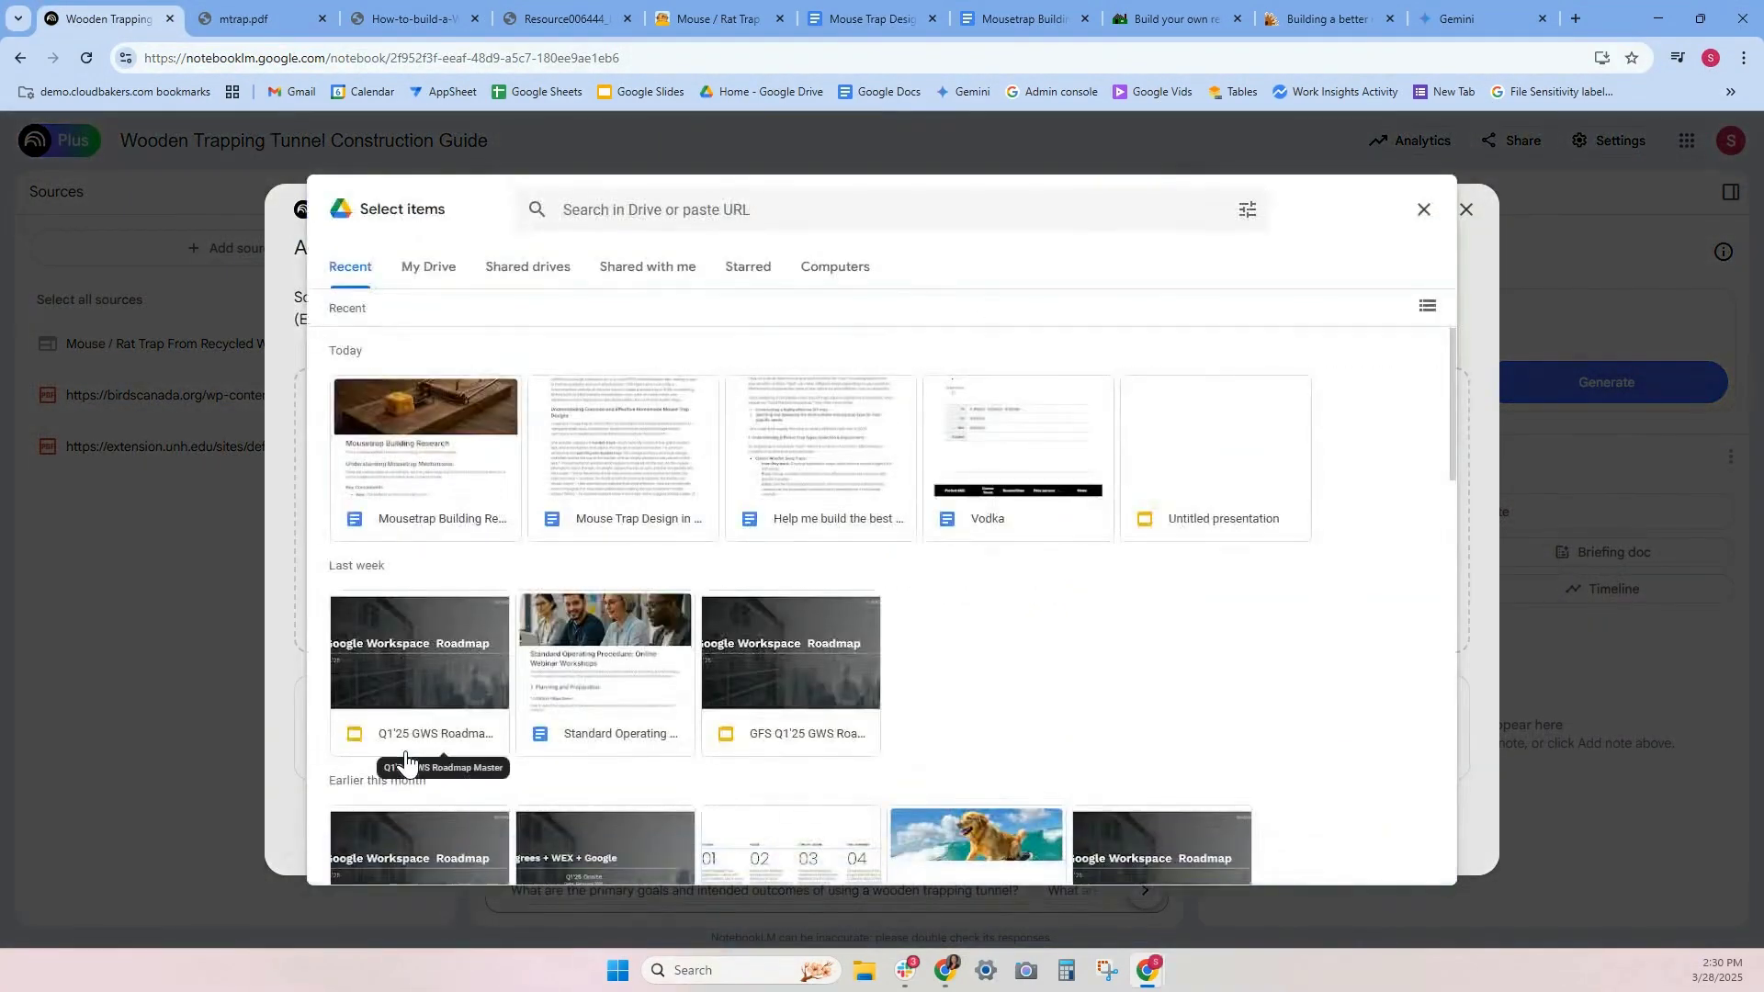
left_click(616, 473)
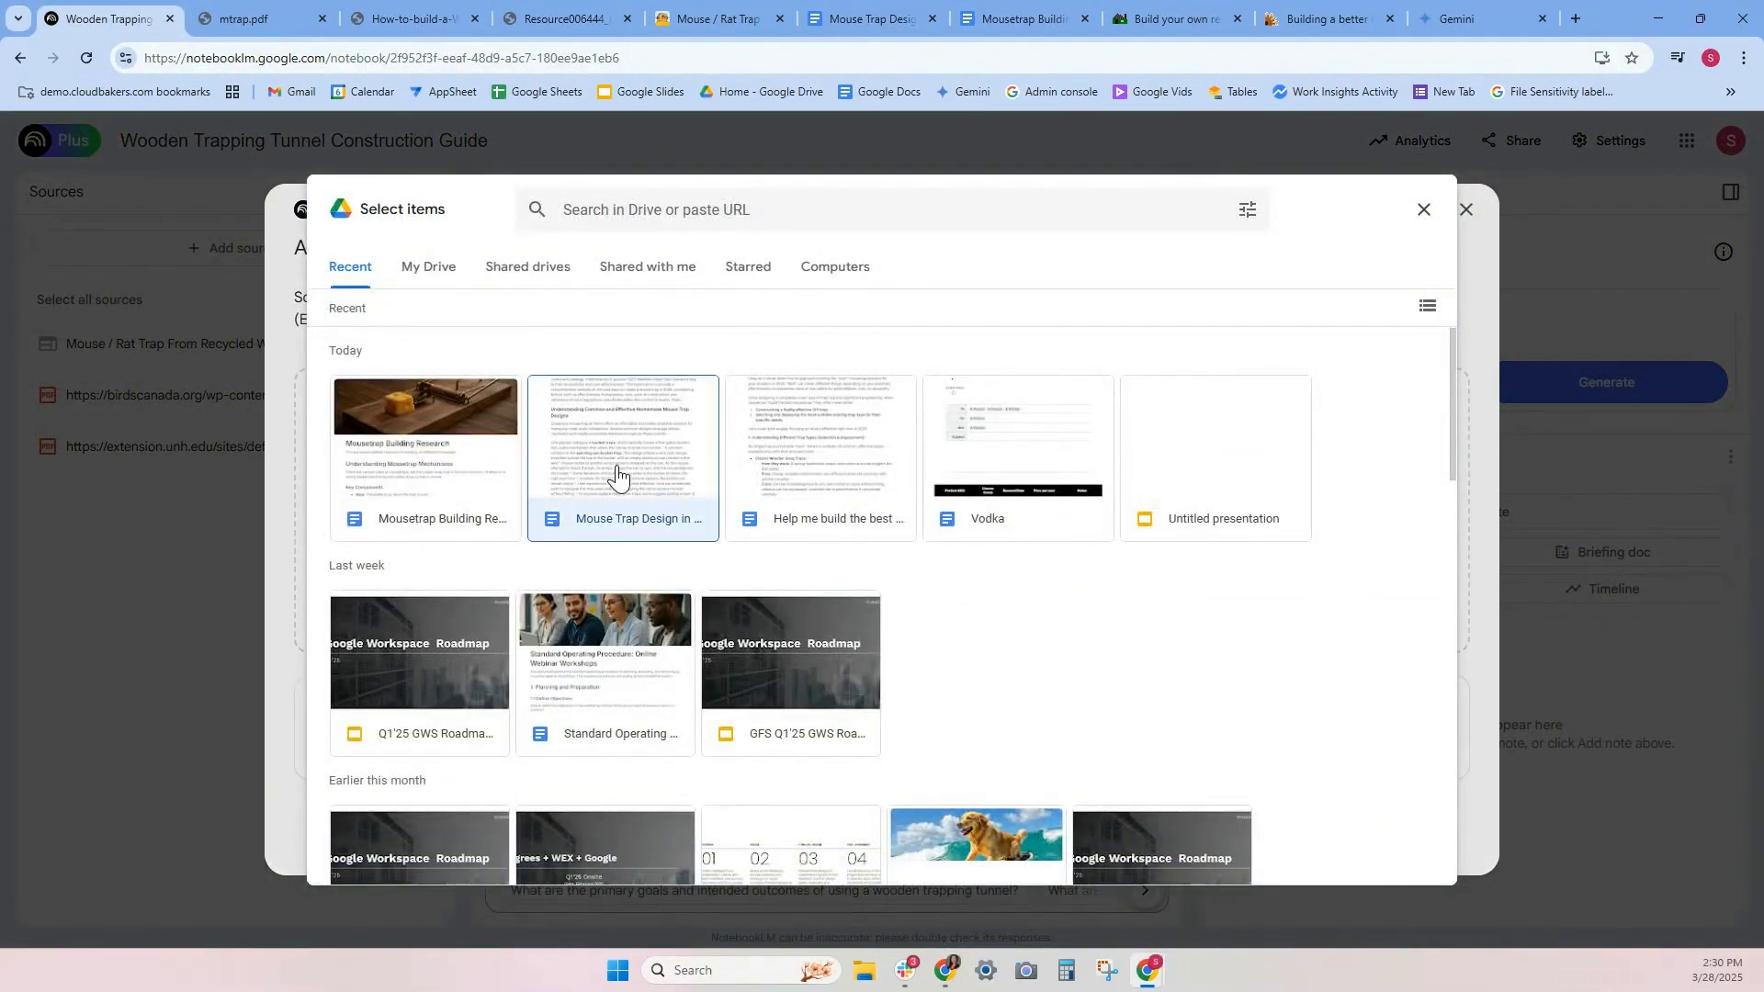
left_click(1398, 863)
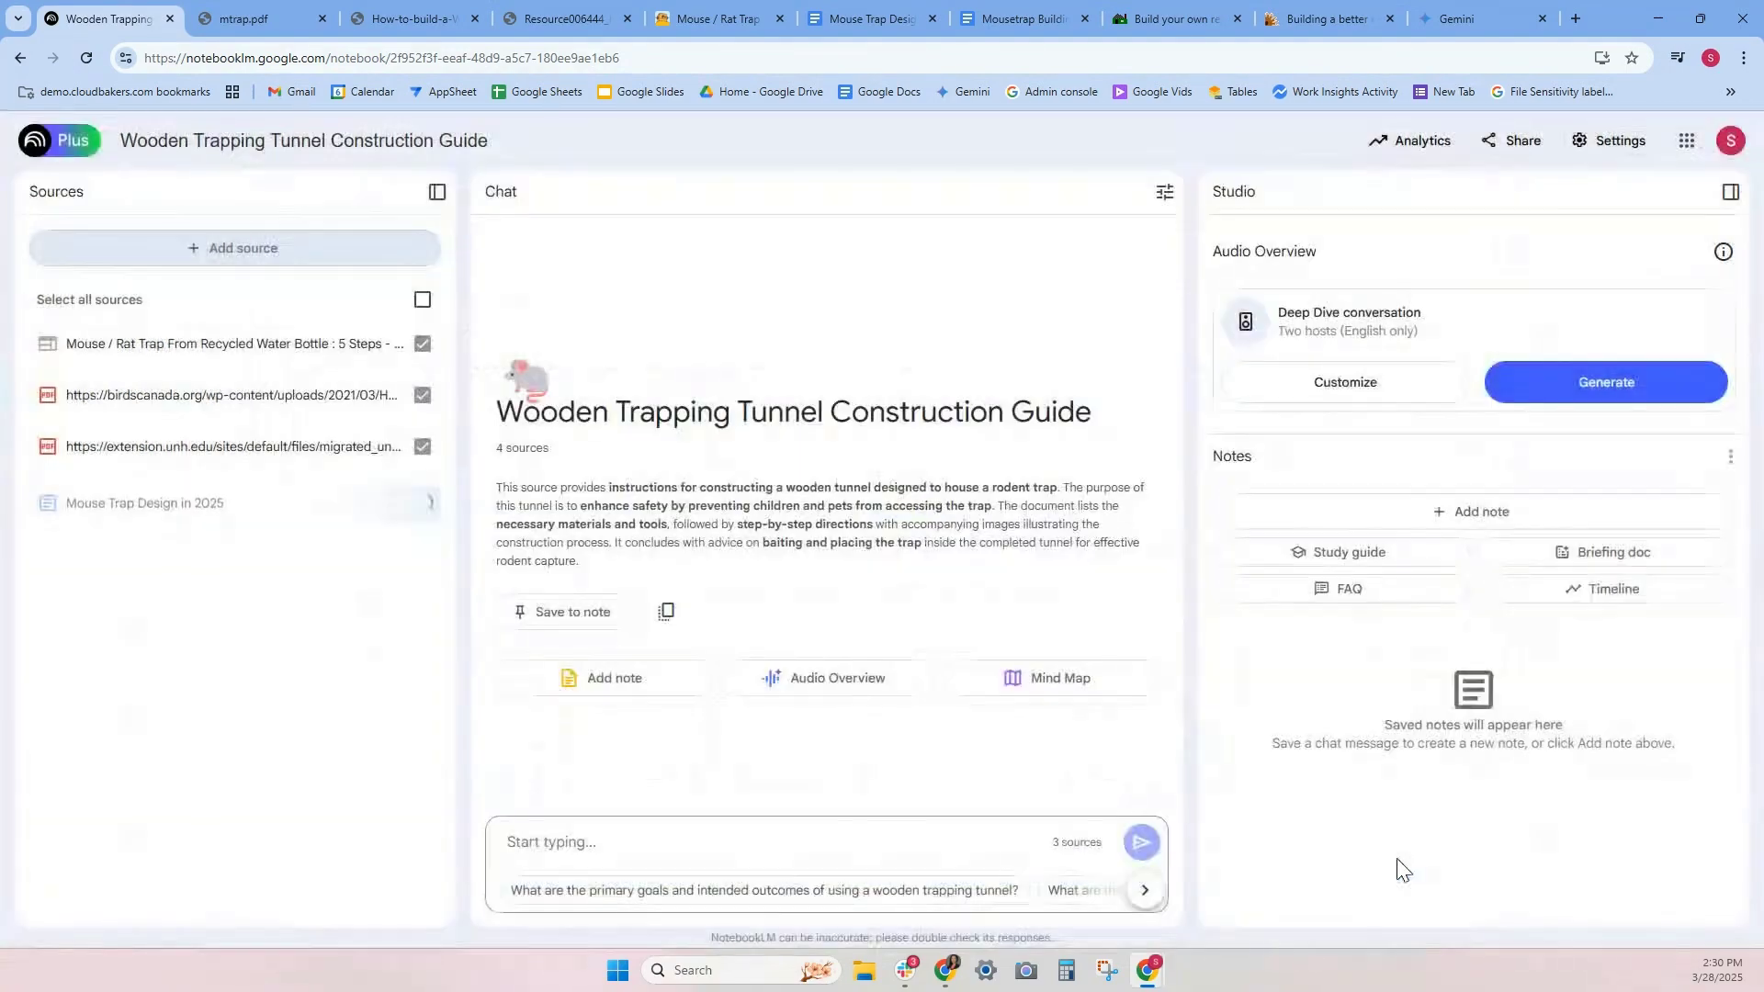
- Scroll the Mousetrap Building Research doc down to the end and back up
left_click(990, 7)
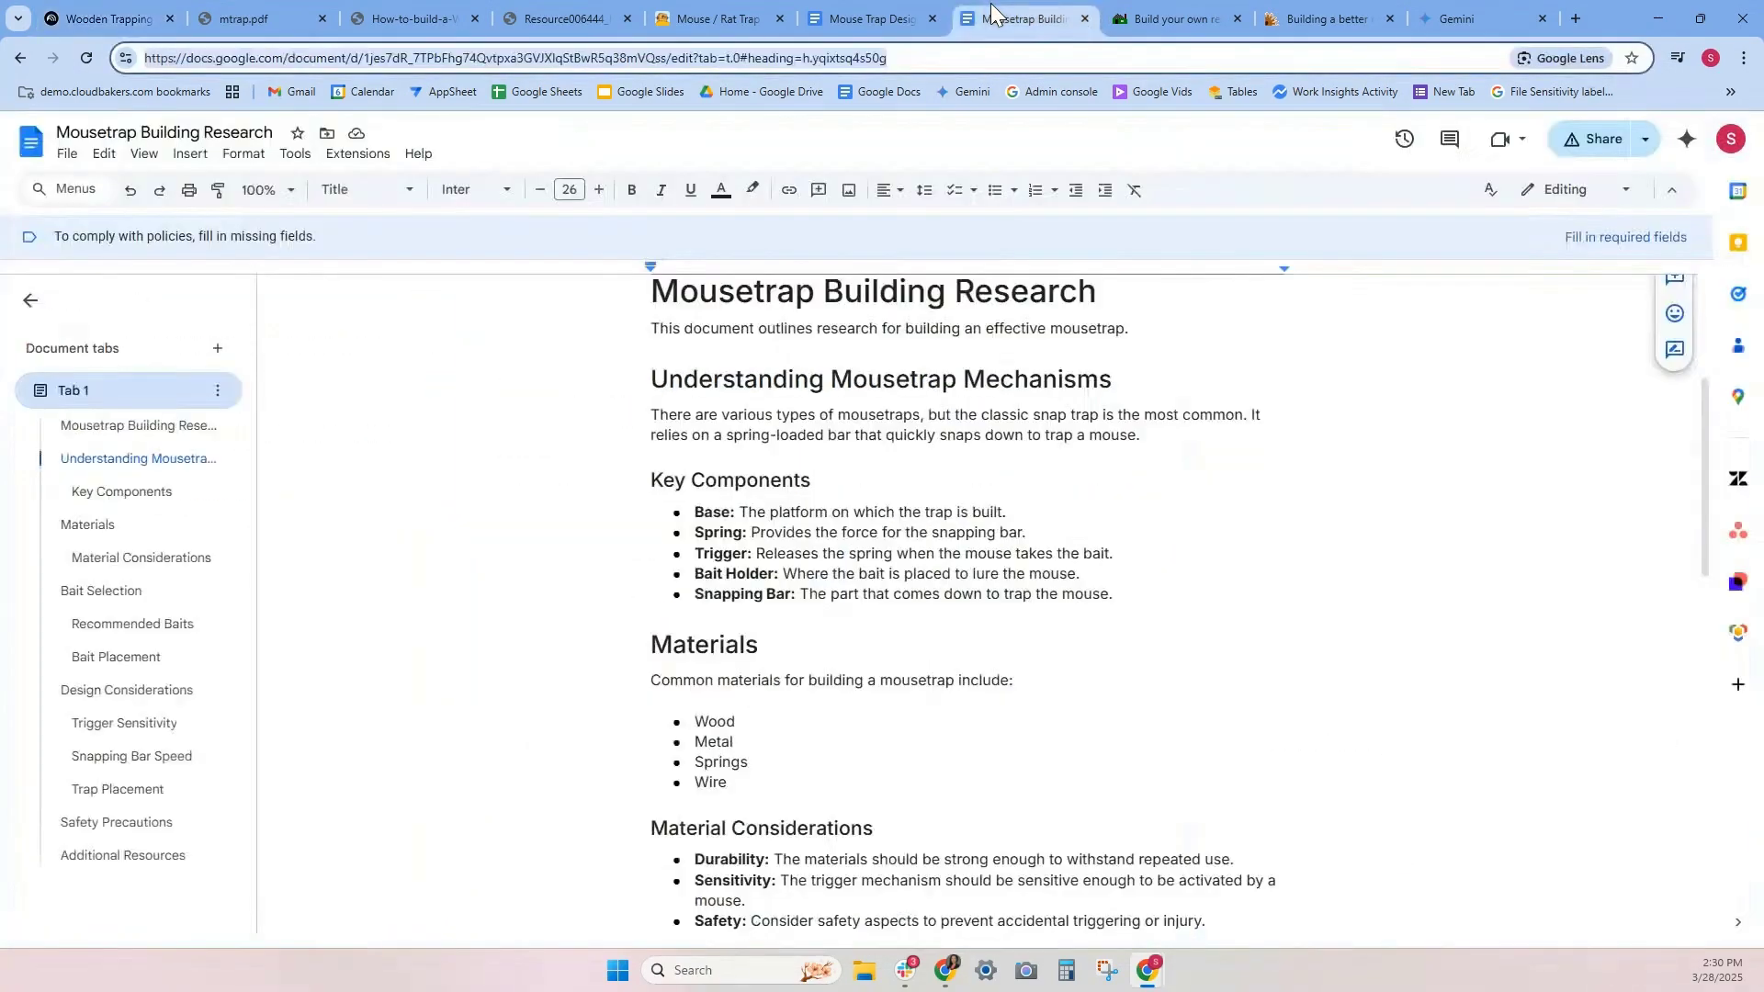
scroll(964, 485, "up", 3)
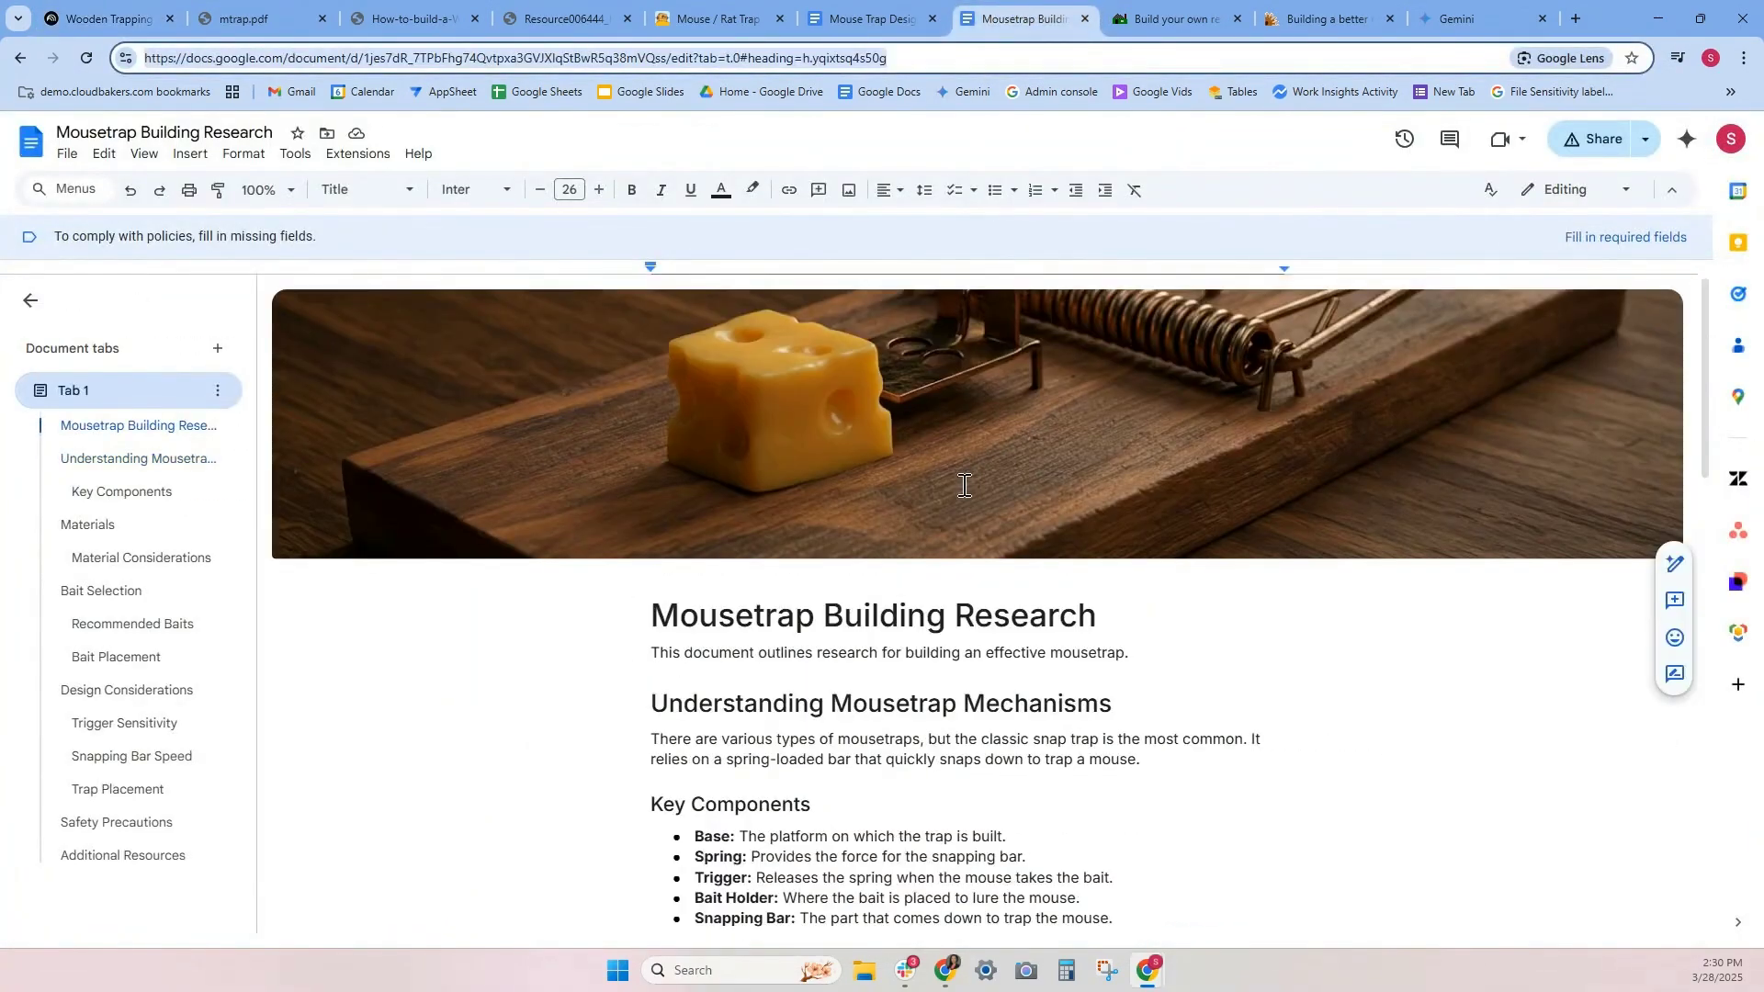
scroll(963, 485, "down", 4)
scroll(964, 485, "down", 5)
scroll(964, 485, "down", 1)
scroll(964, 487, "down", 6)
scroll(962, 494, "up", 8)
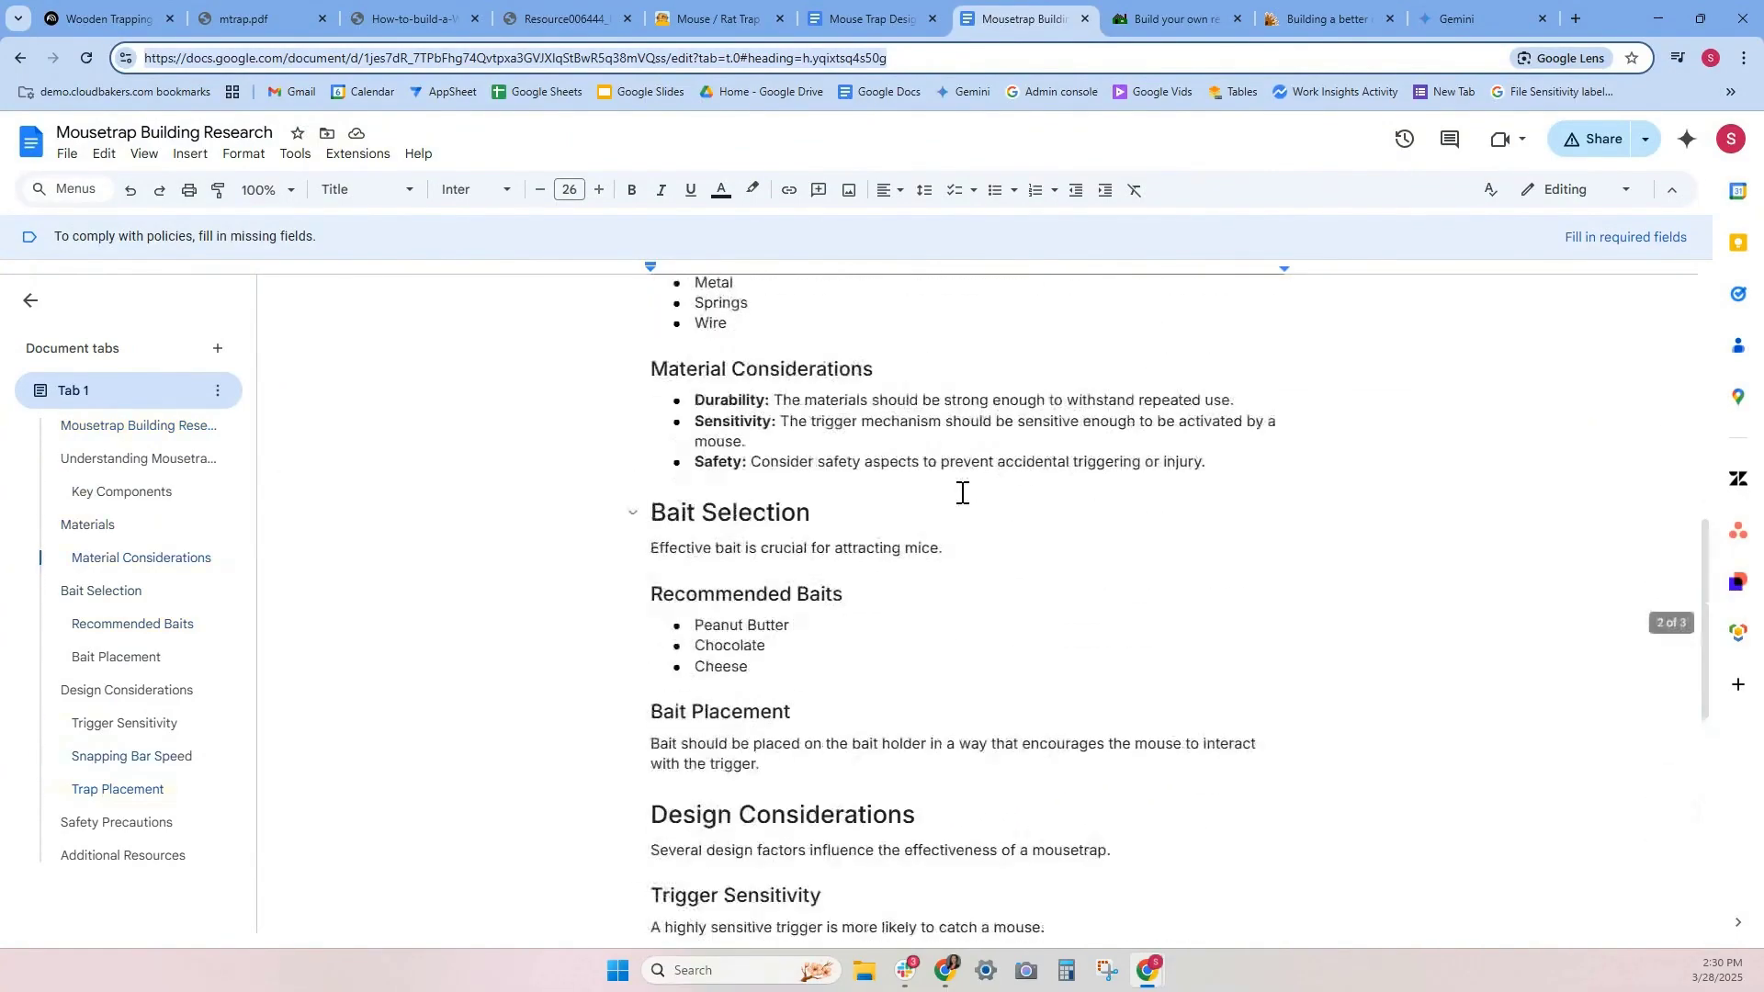
scroll(962, 493, "up", 8)
- Add the Mousetrap Building Research doc from Google Drive as the fifth source
left_click(105, 18)
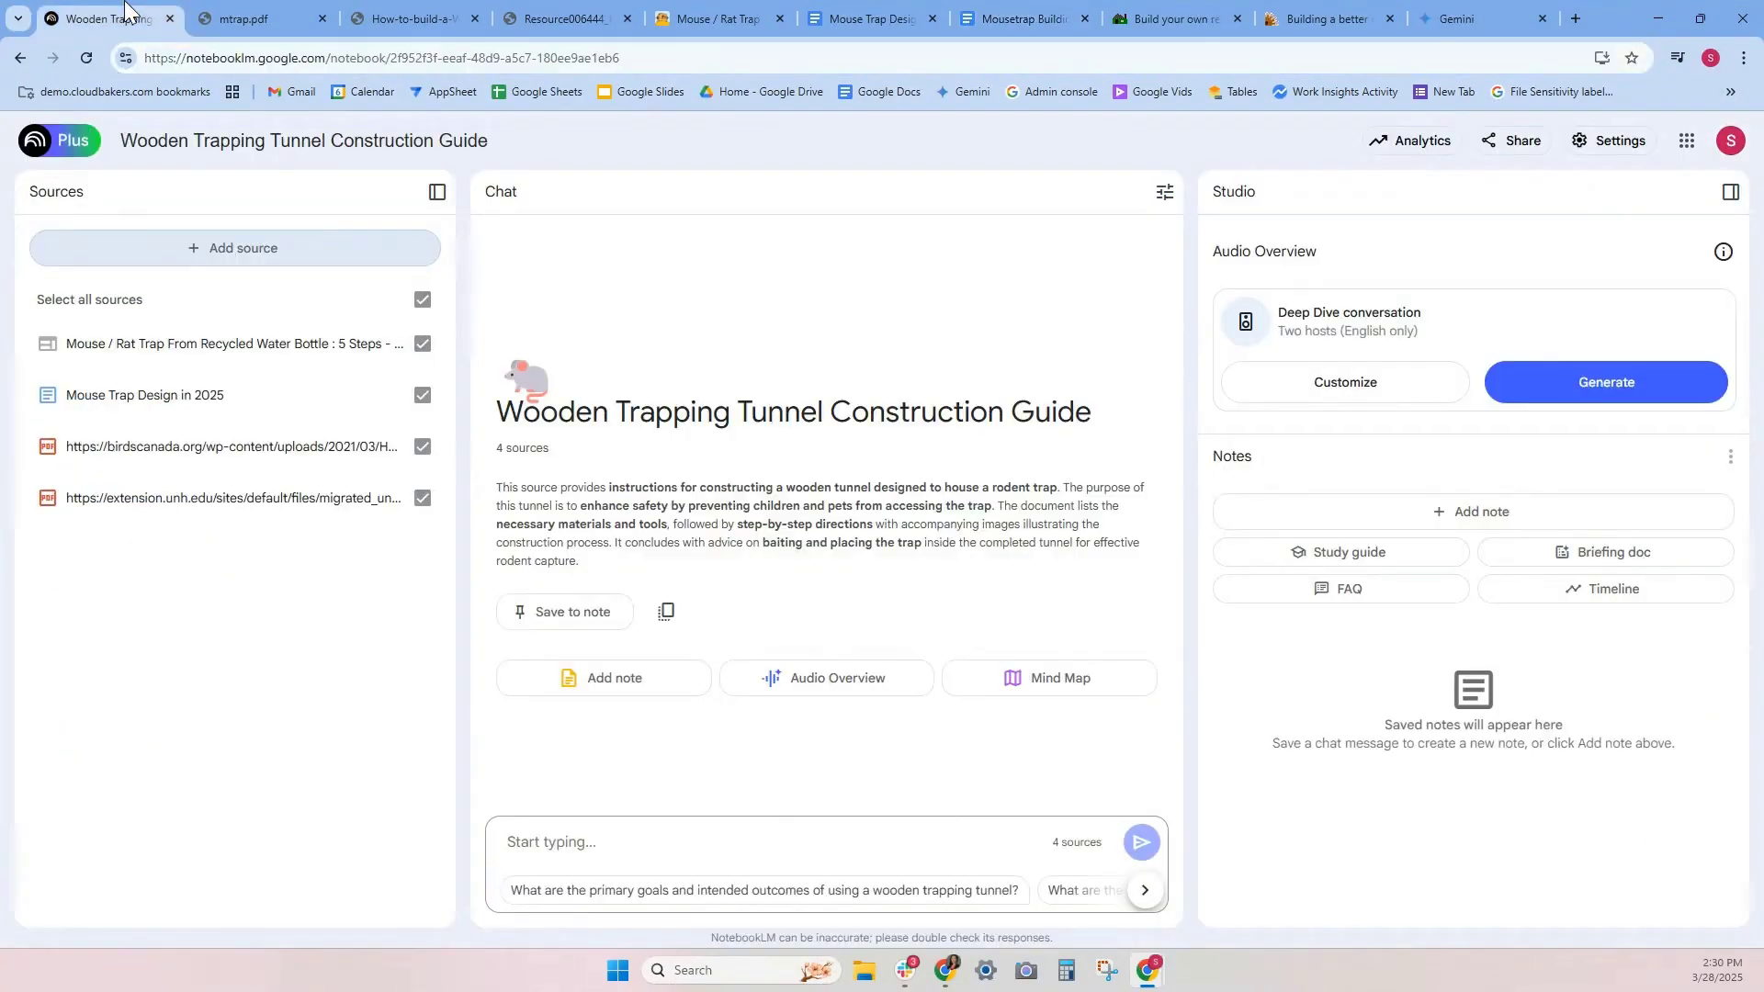
left_click(254, 255)
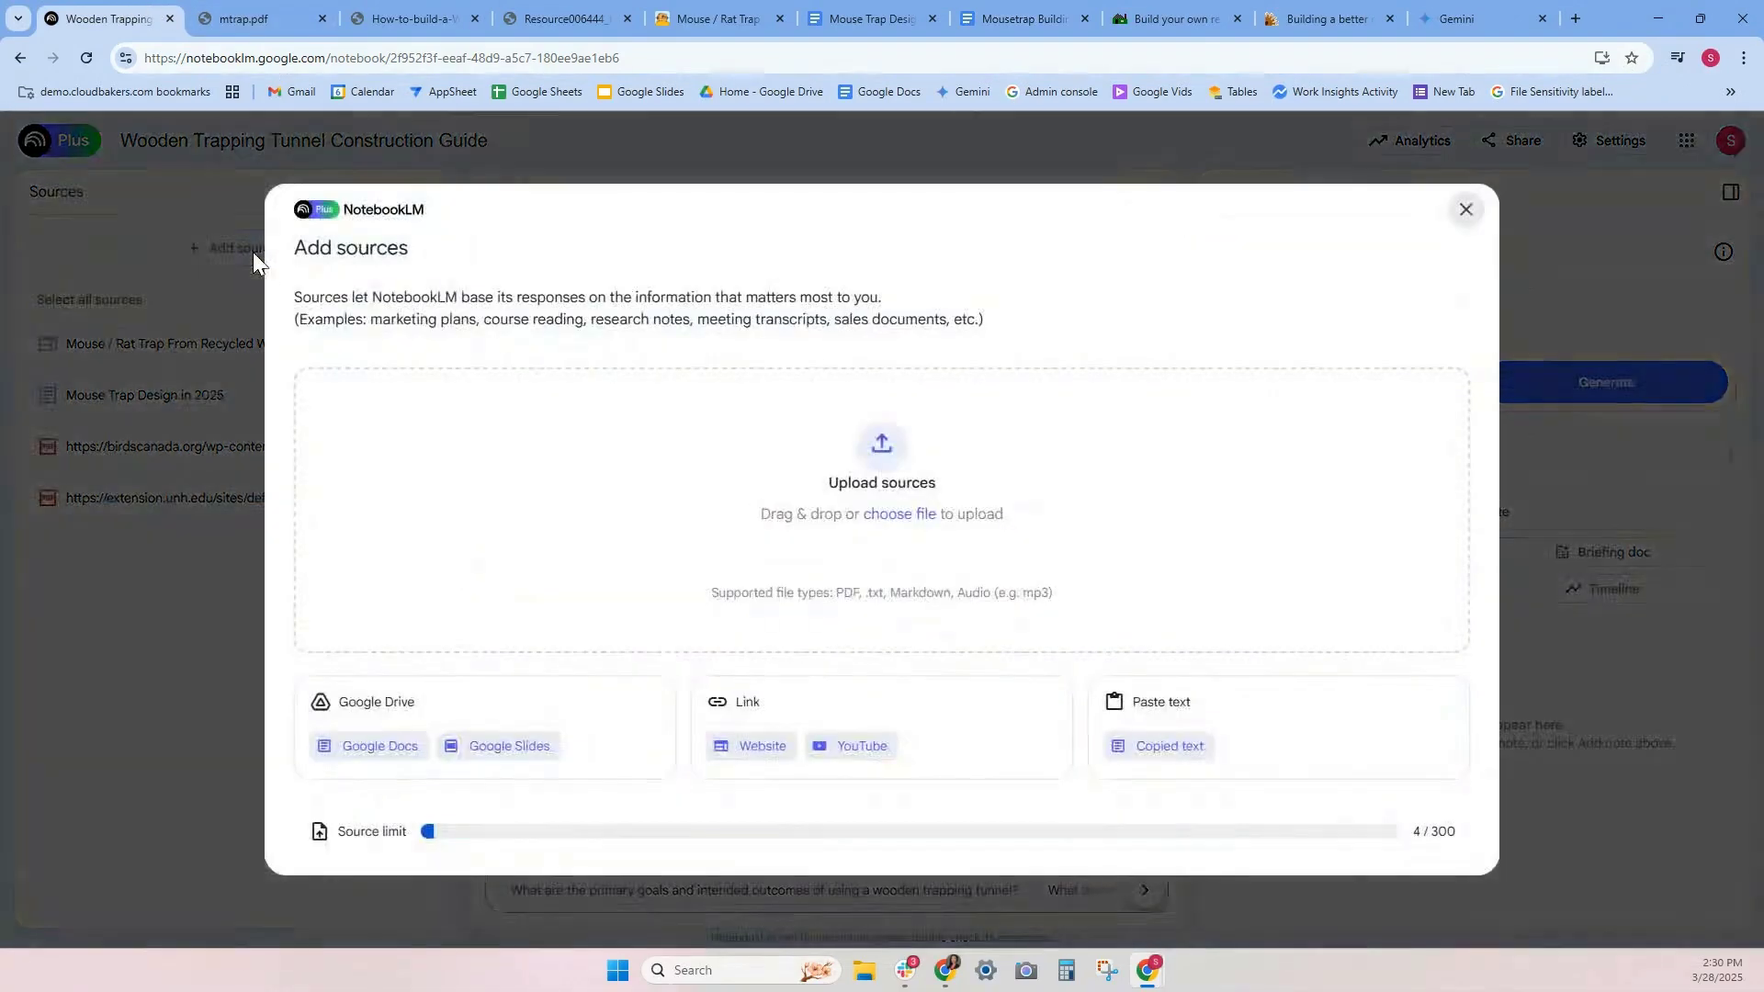
left_click(409, 755)
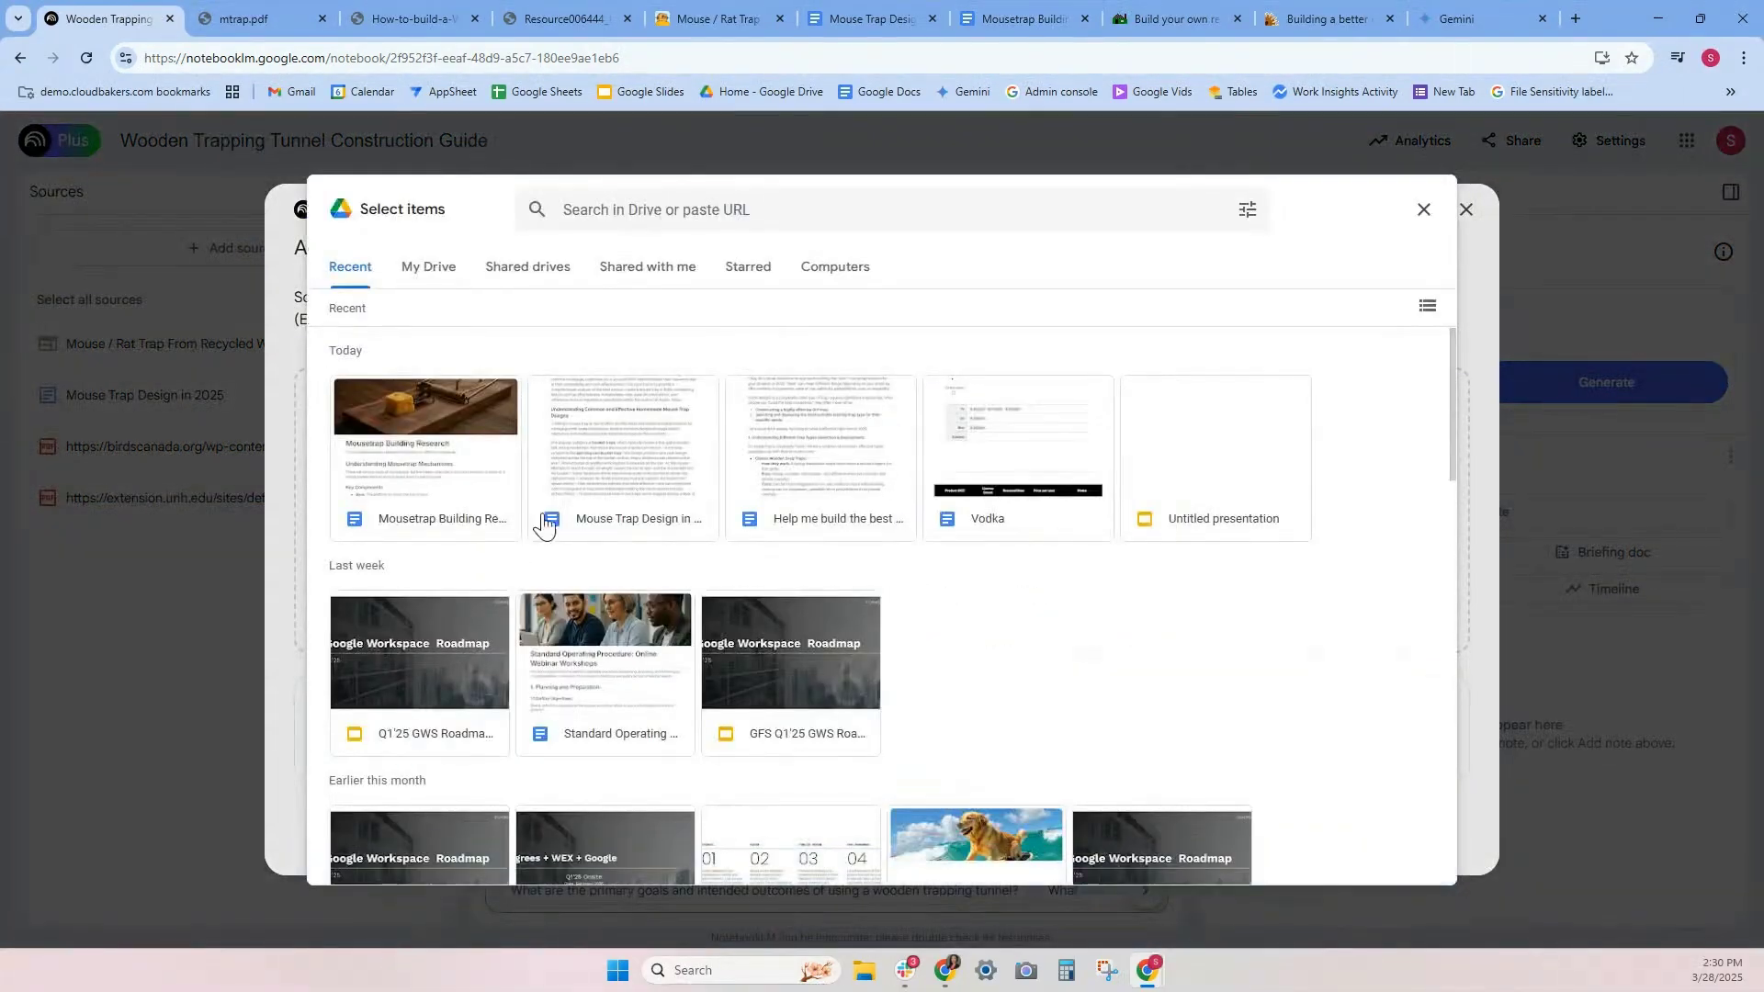
double_click(461, 439)
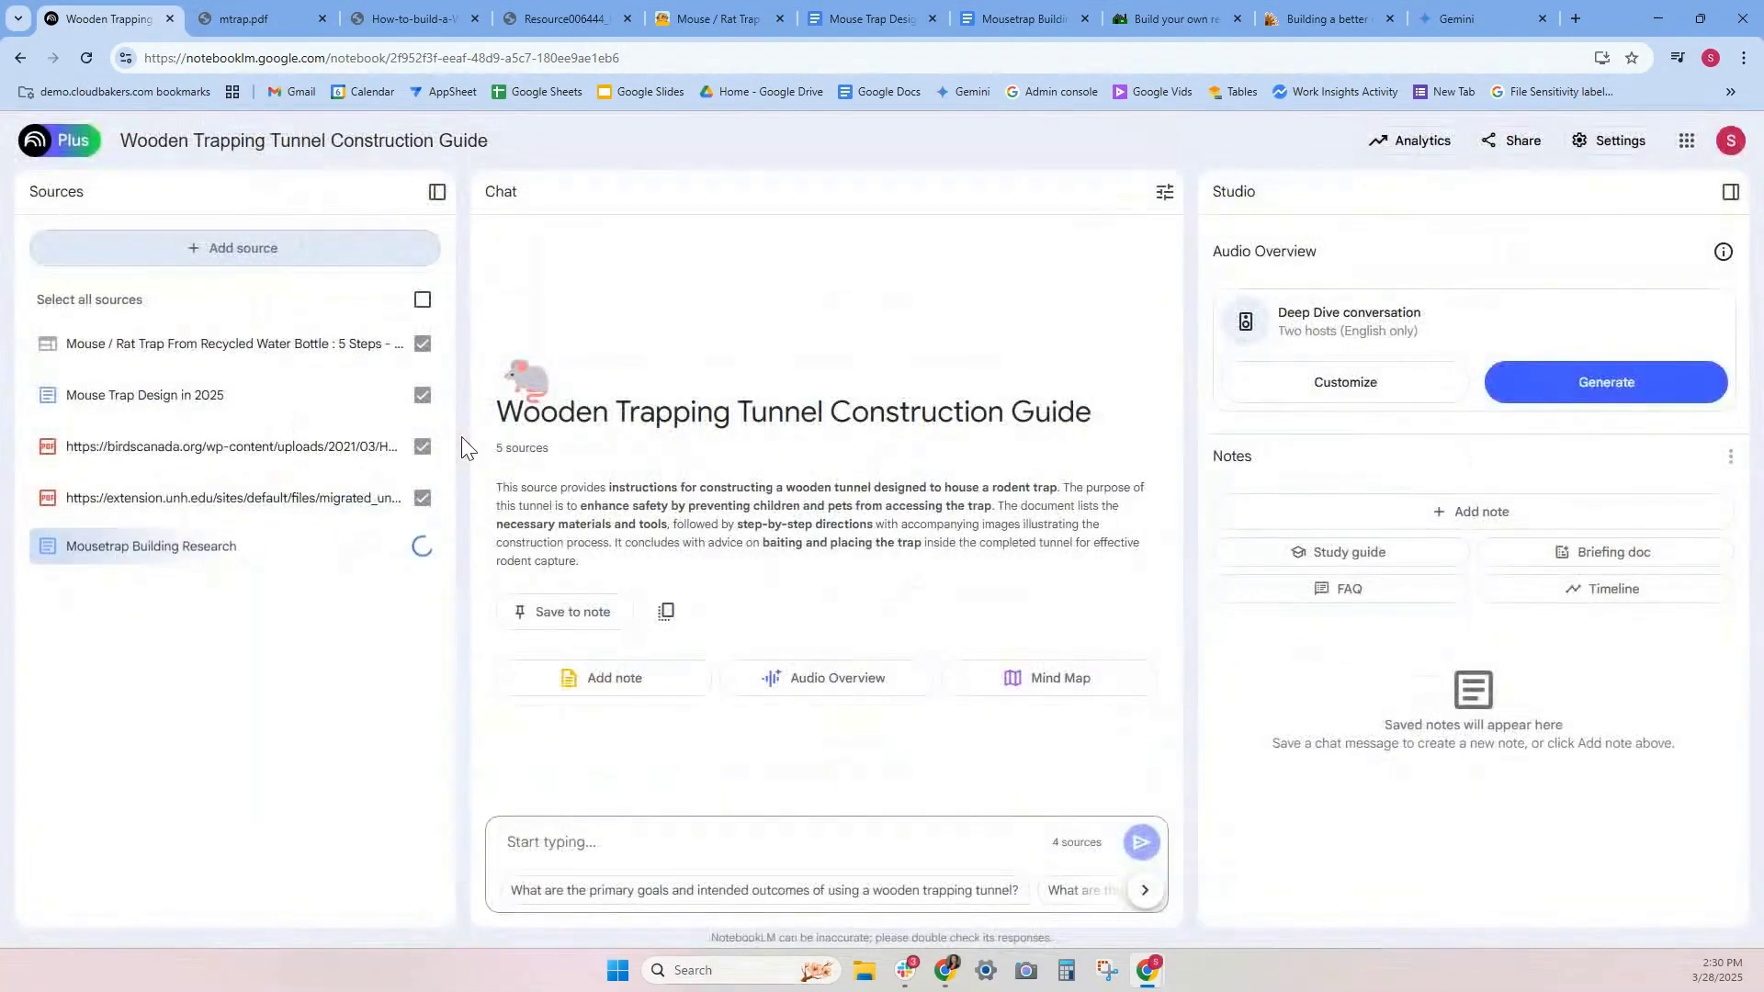
- Add the Backwoods Home repeating mouse trap page as the sixth, Website source
left_click(1126, 10)
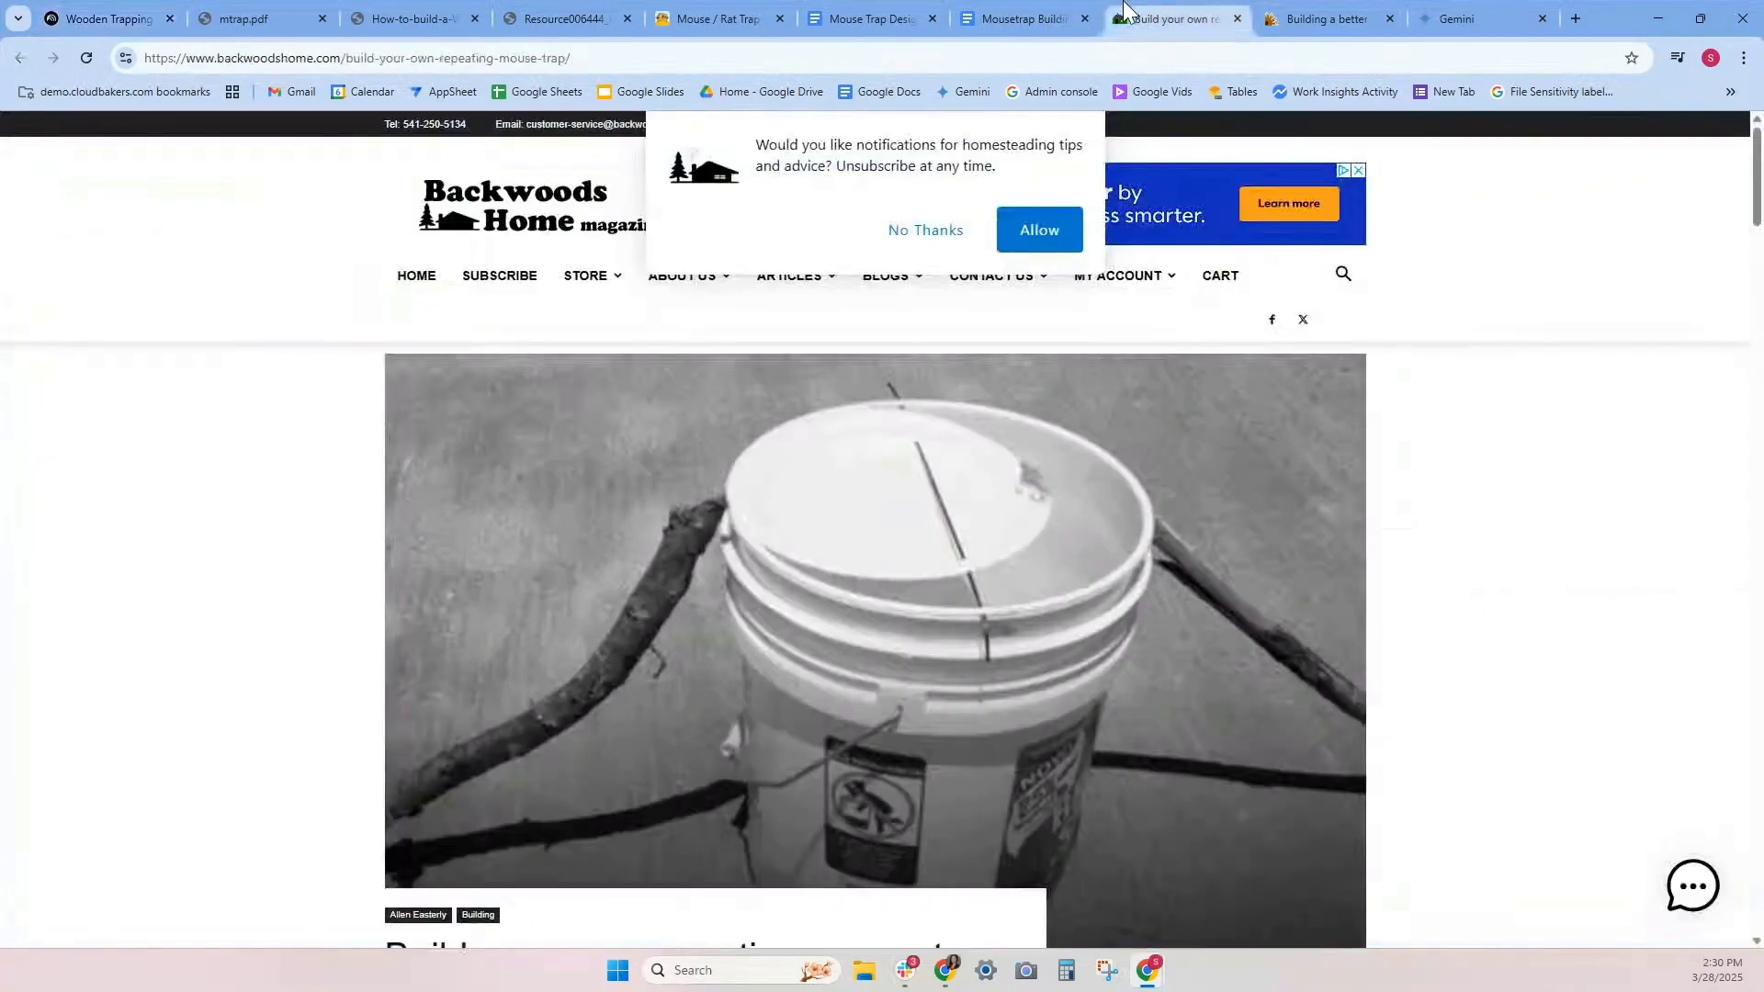
left_click(921, 231)
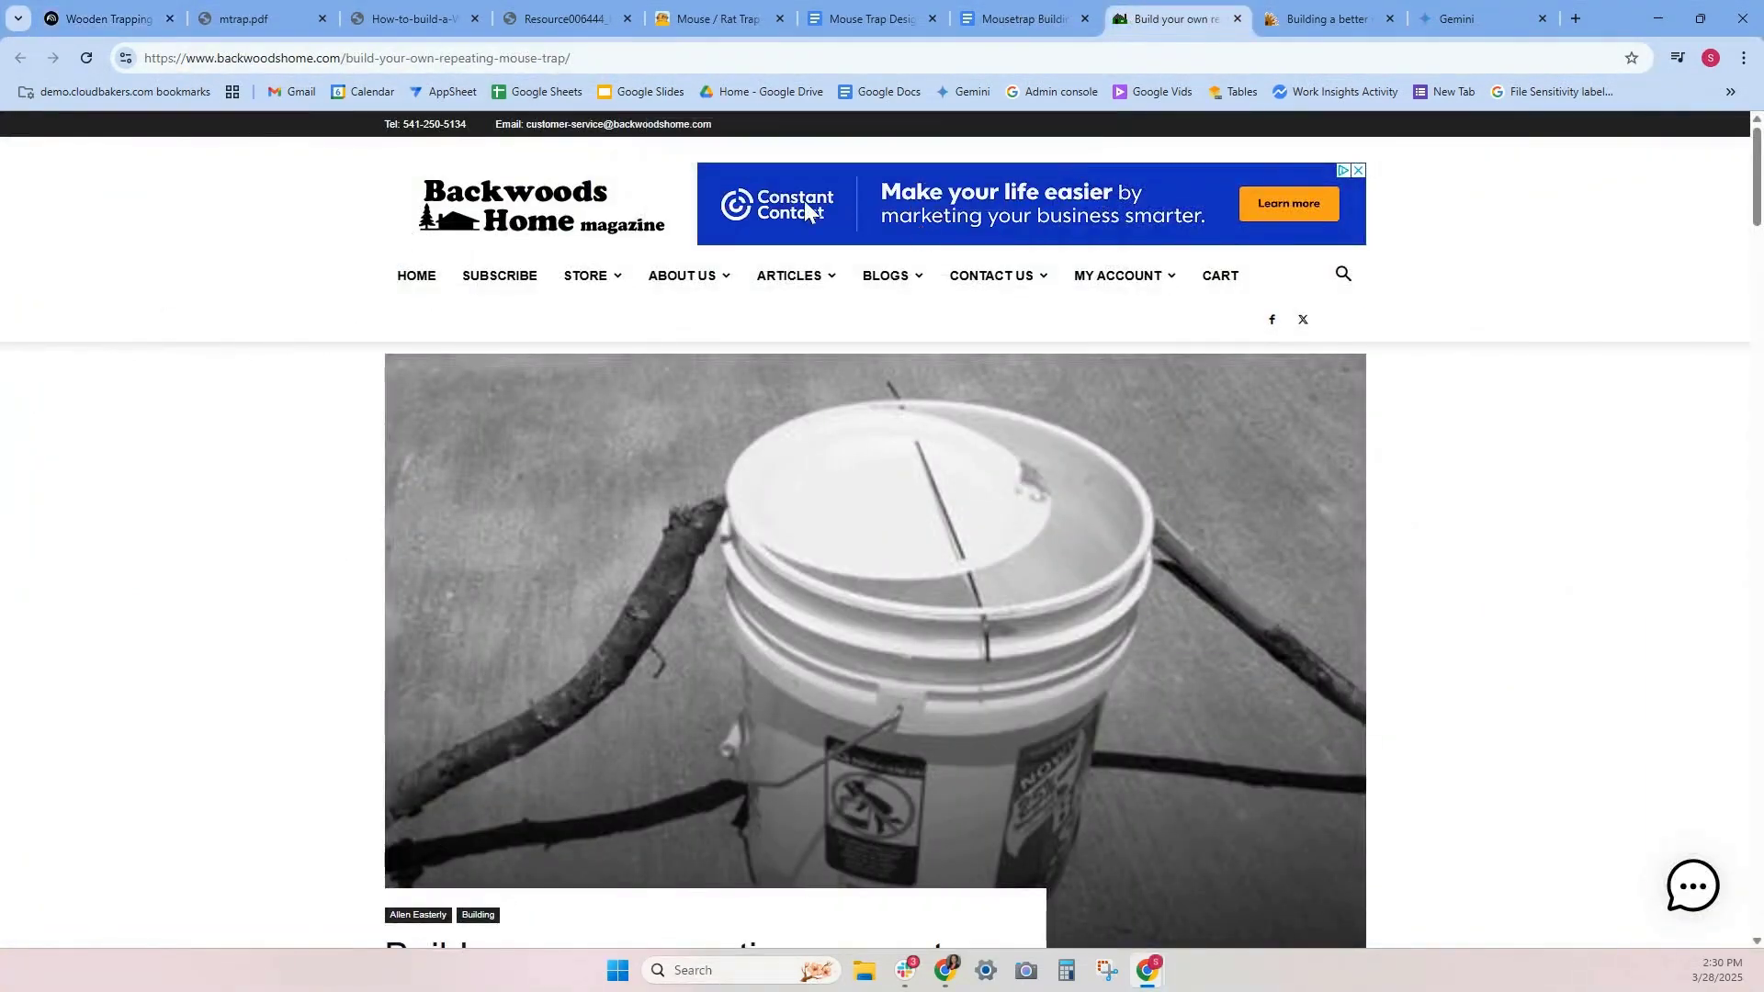
left_click(142, 8)
left_click(312, 250)
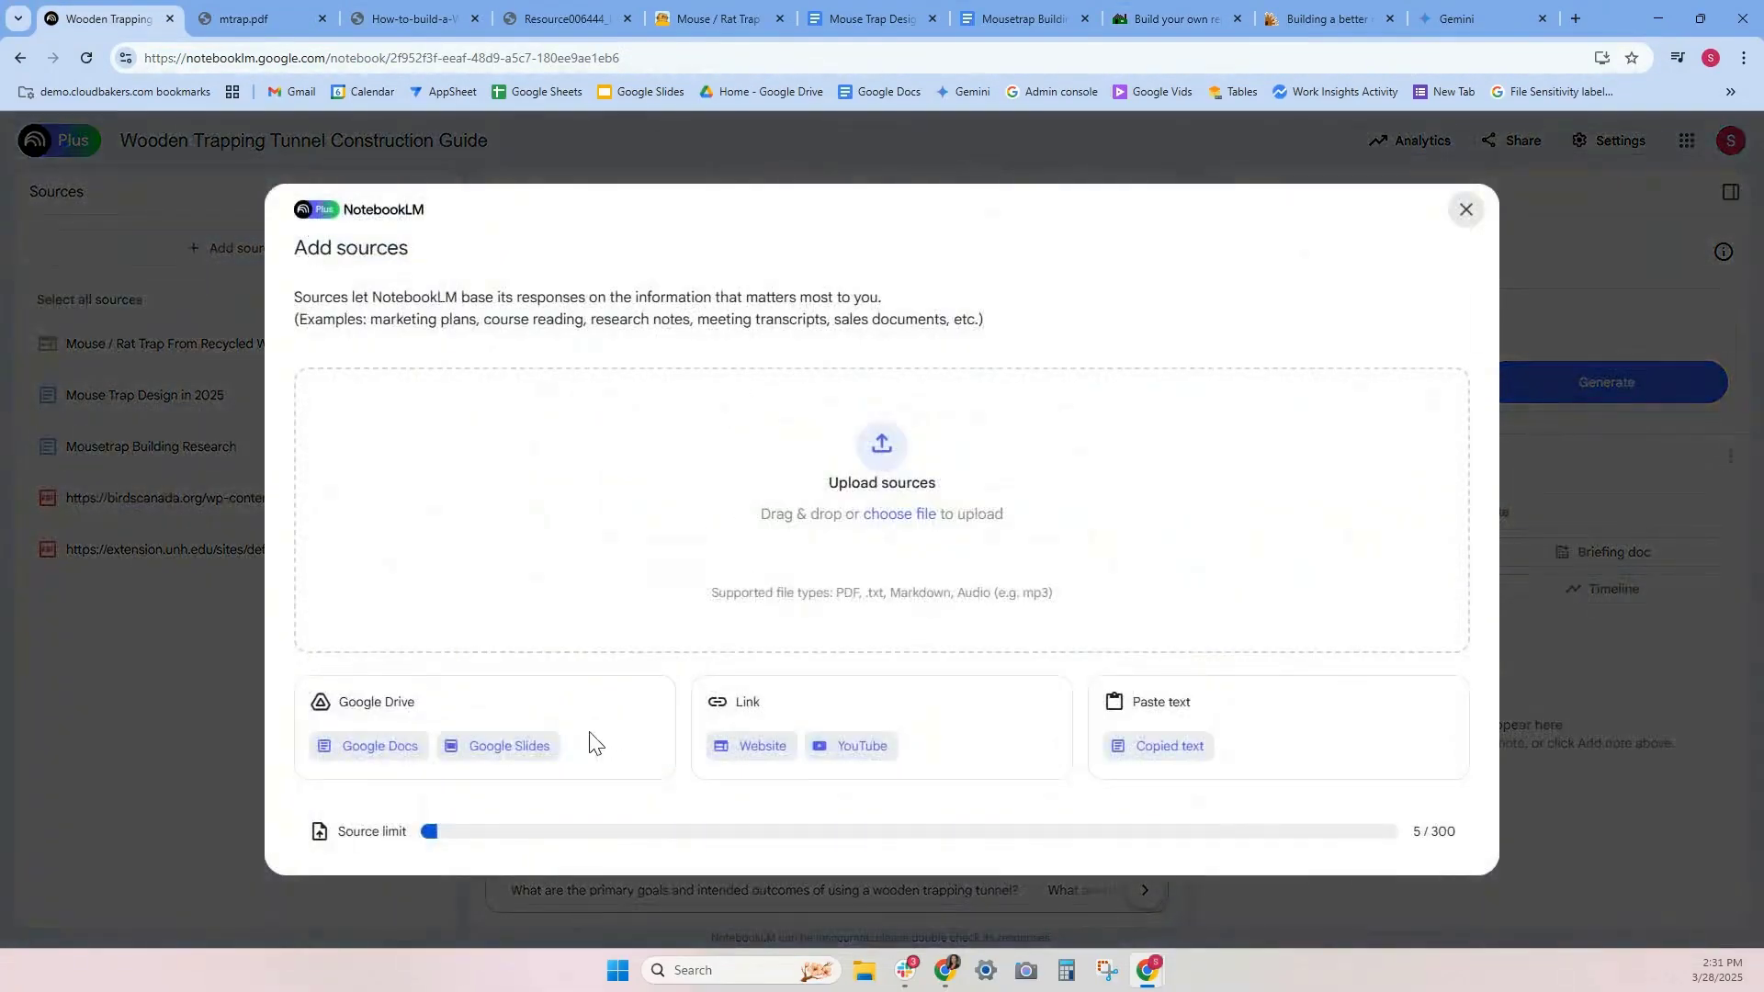
left_click(781, 752)
left_click(715, 434)
type("https://www.backwoodshome.com/build-your-own-repeating-mouse-trap/")
left_click(1425, 782)
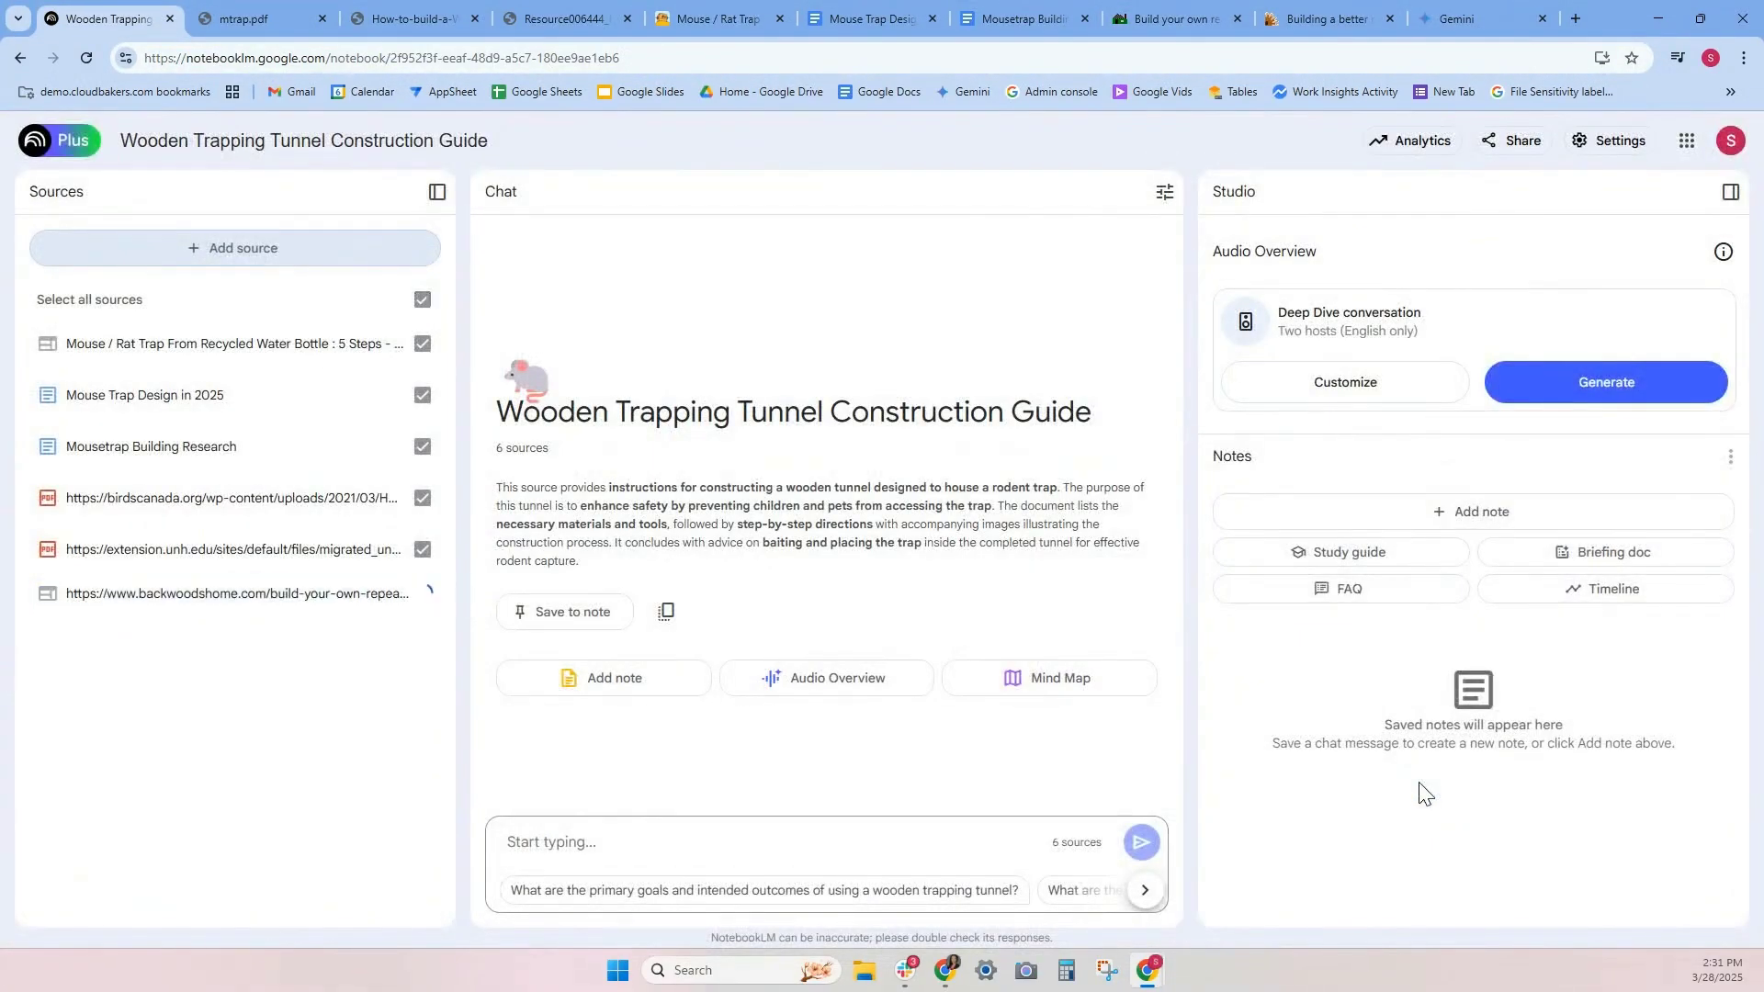
- Scroll through the Backwoods Home article, then move to the woodgears.ca mouse-trap page
left_click(1172, 18)
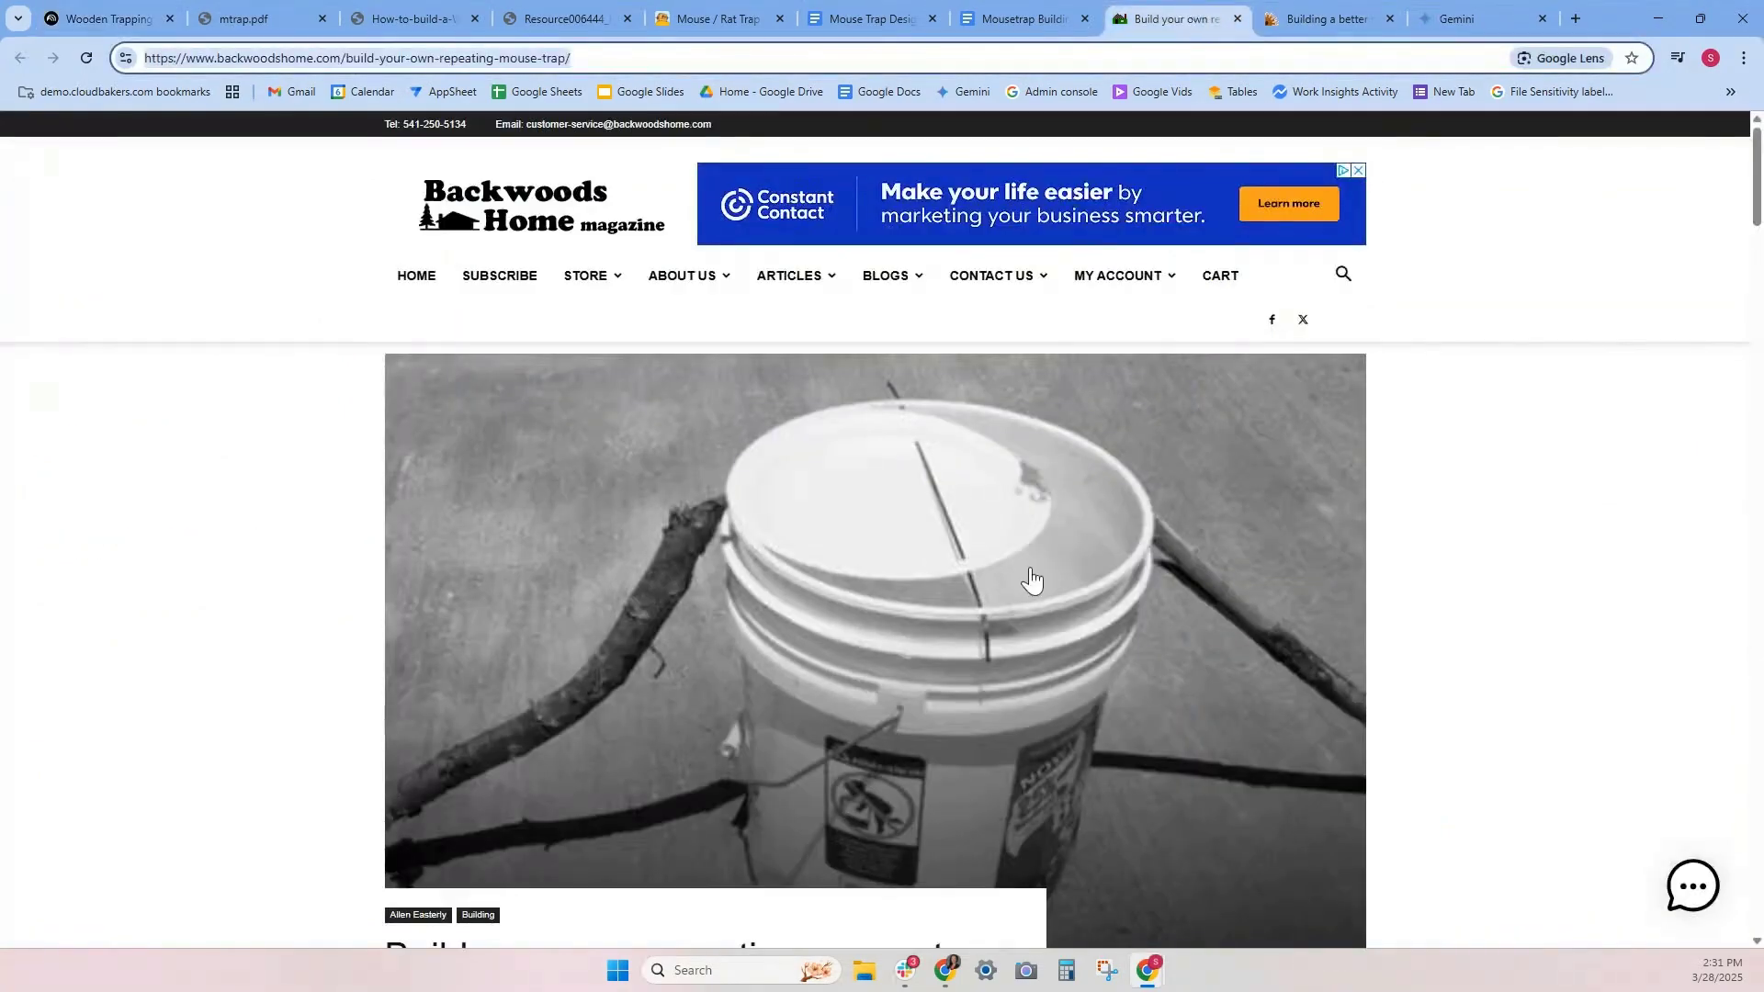
scroll(1026, 593, "down", 10)
scroll(1026, 593, "down", 15)
scroll(1026, 588, "down", 5)
scroll(1026, 588, "down", 2)
left_click(1315, 14)
scroll(854, 622, "up", 10)
scroll(855, 622, "up", 15)
scroll(862, 622, "up", 15)
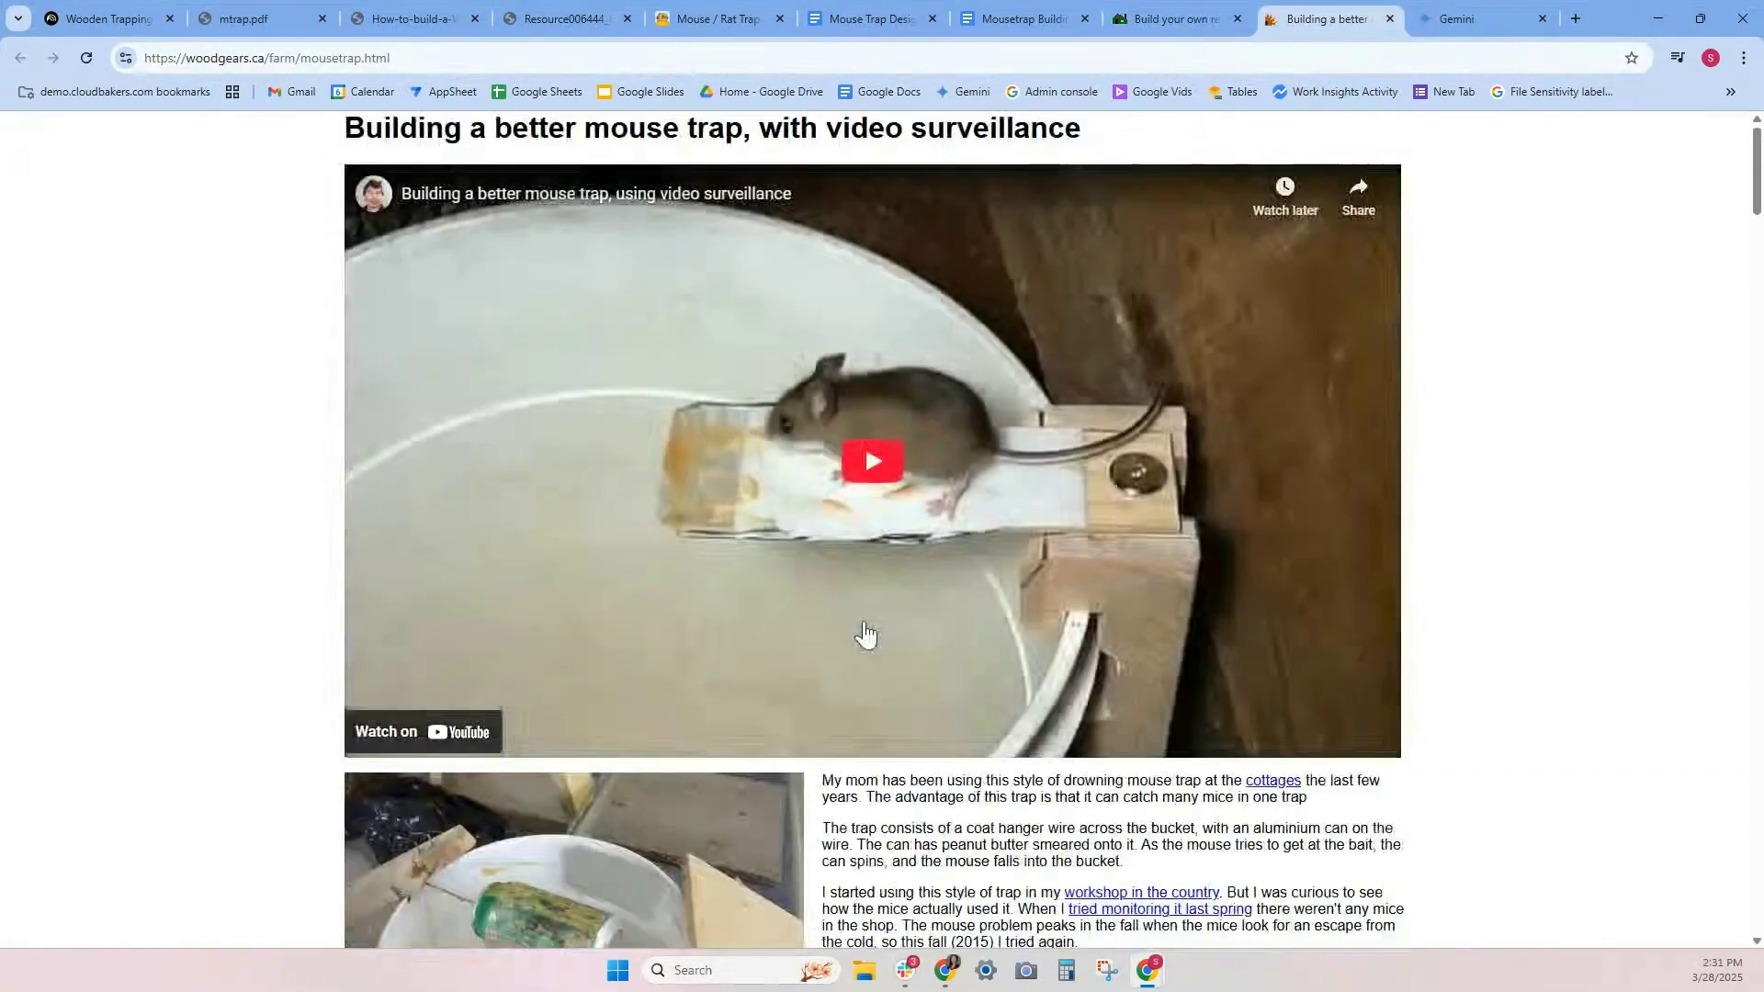
- Pause the embedded woodgears.ca video and copy its youtu.be share link
left_click(877, 473)
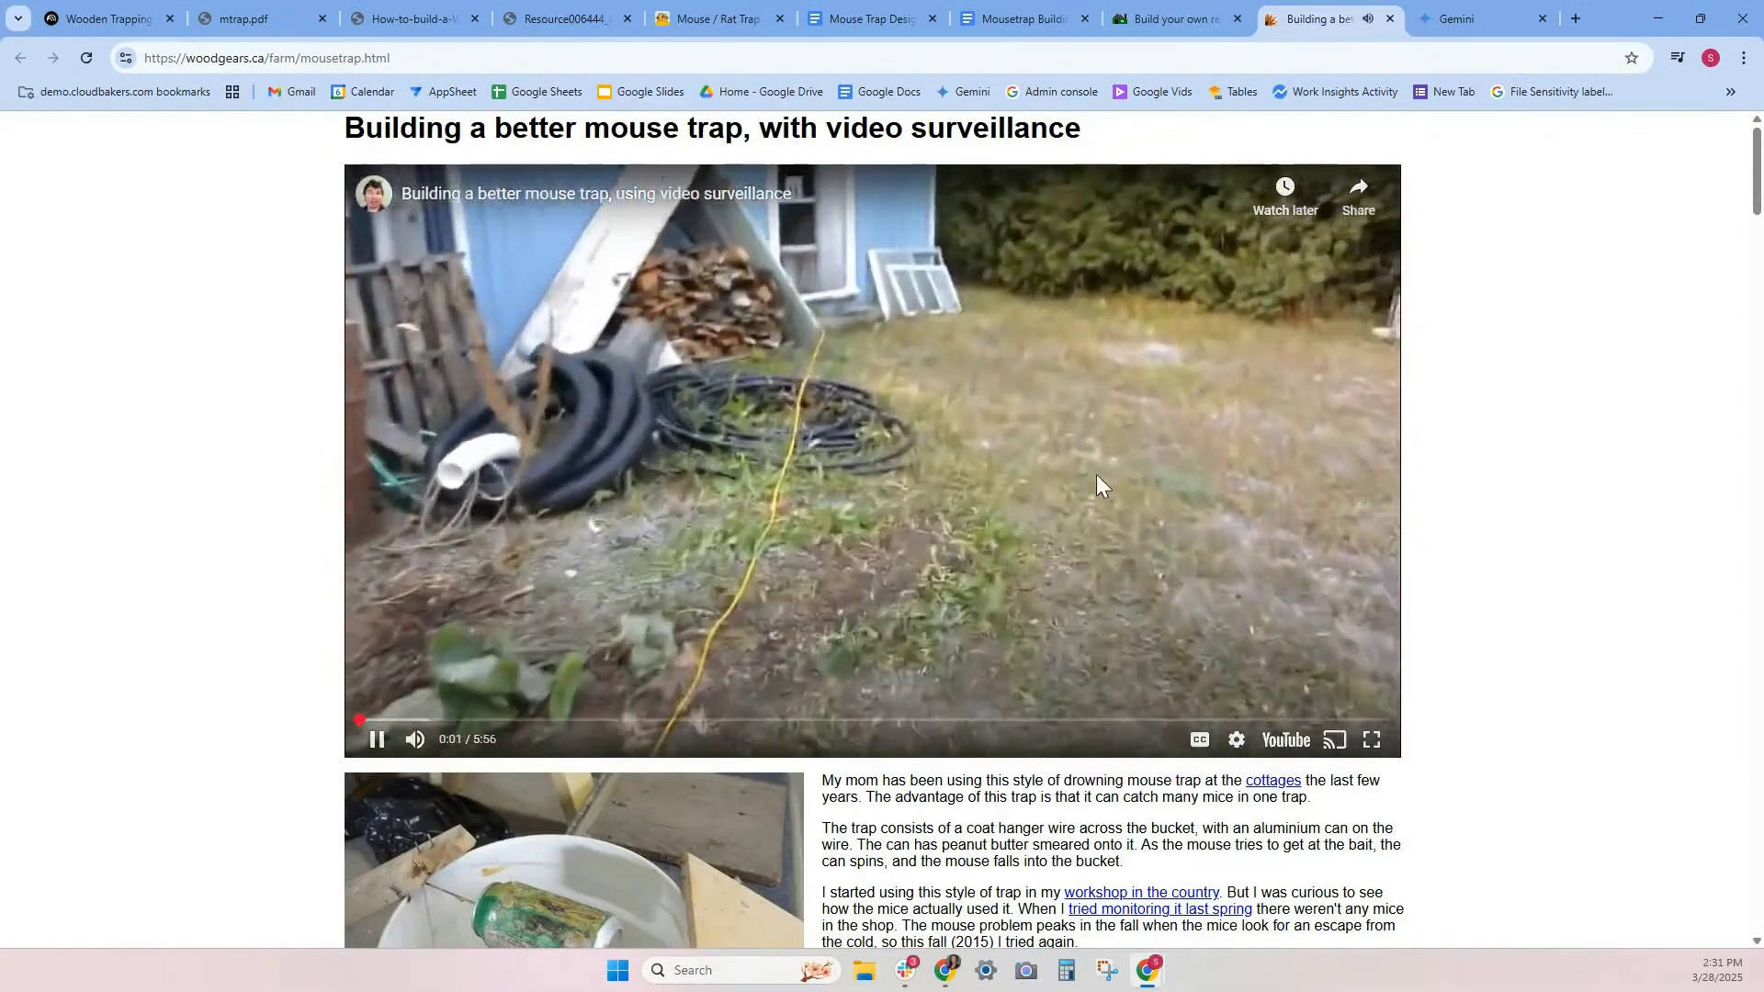
left_click(1086, 481)
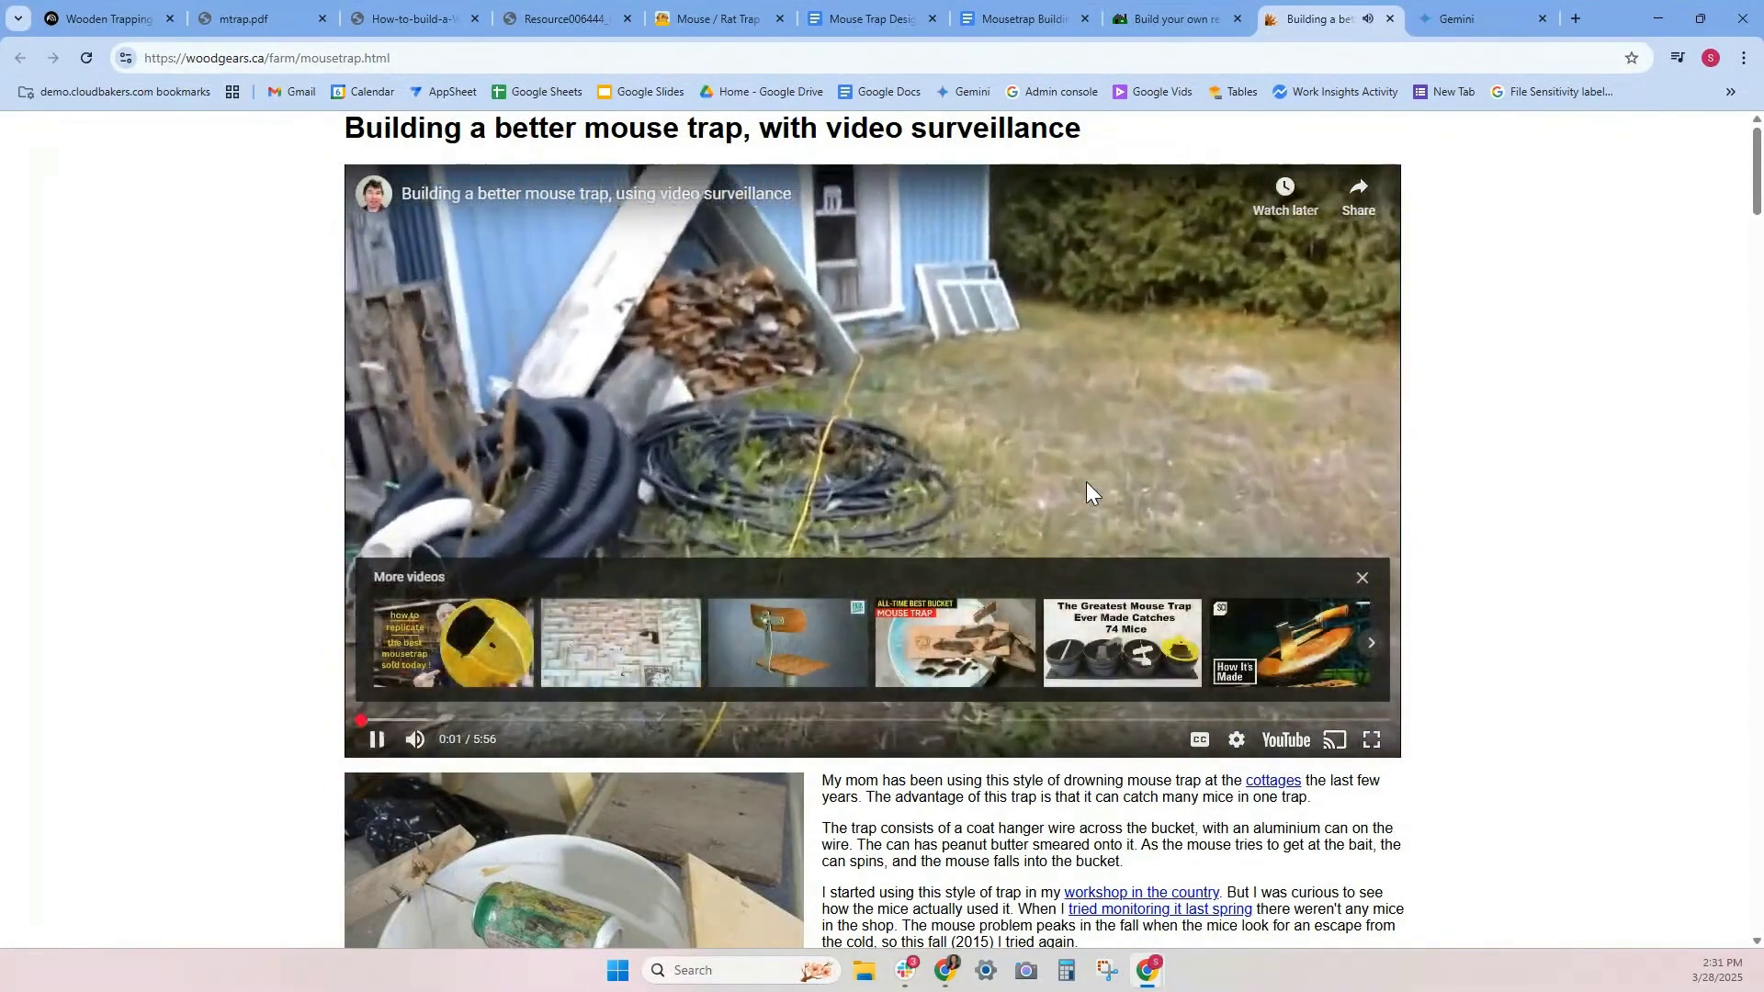
left_click(1086, 482)
left_click(1354, 192)
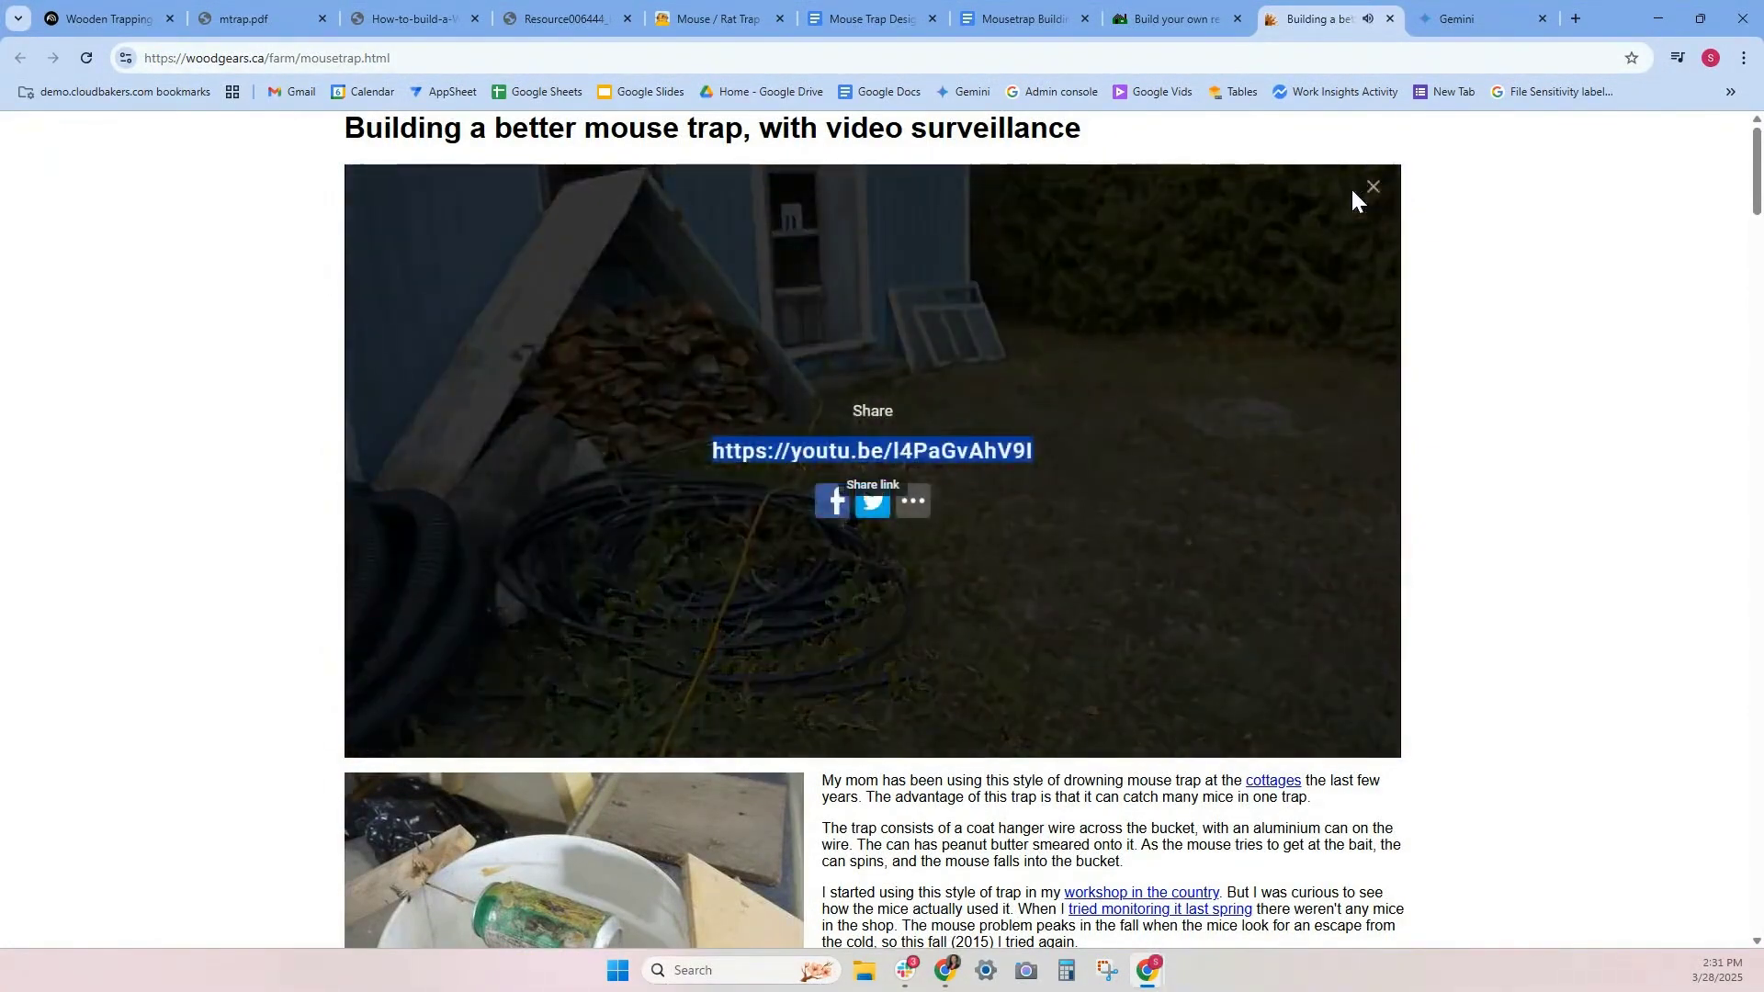
right_click(905, 460)
left_click(961, 647)
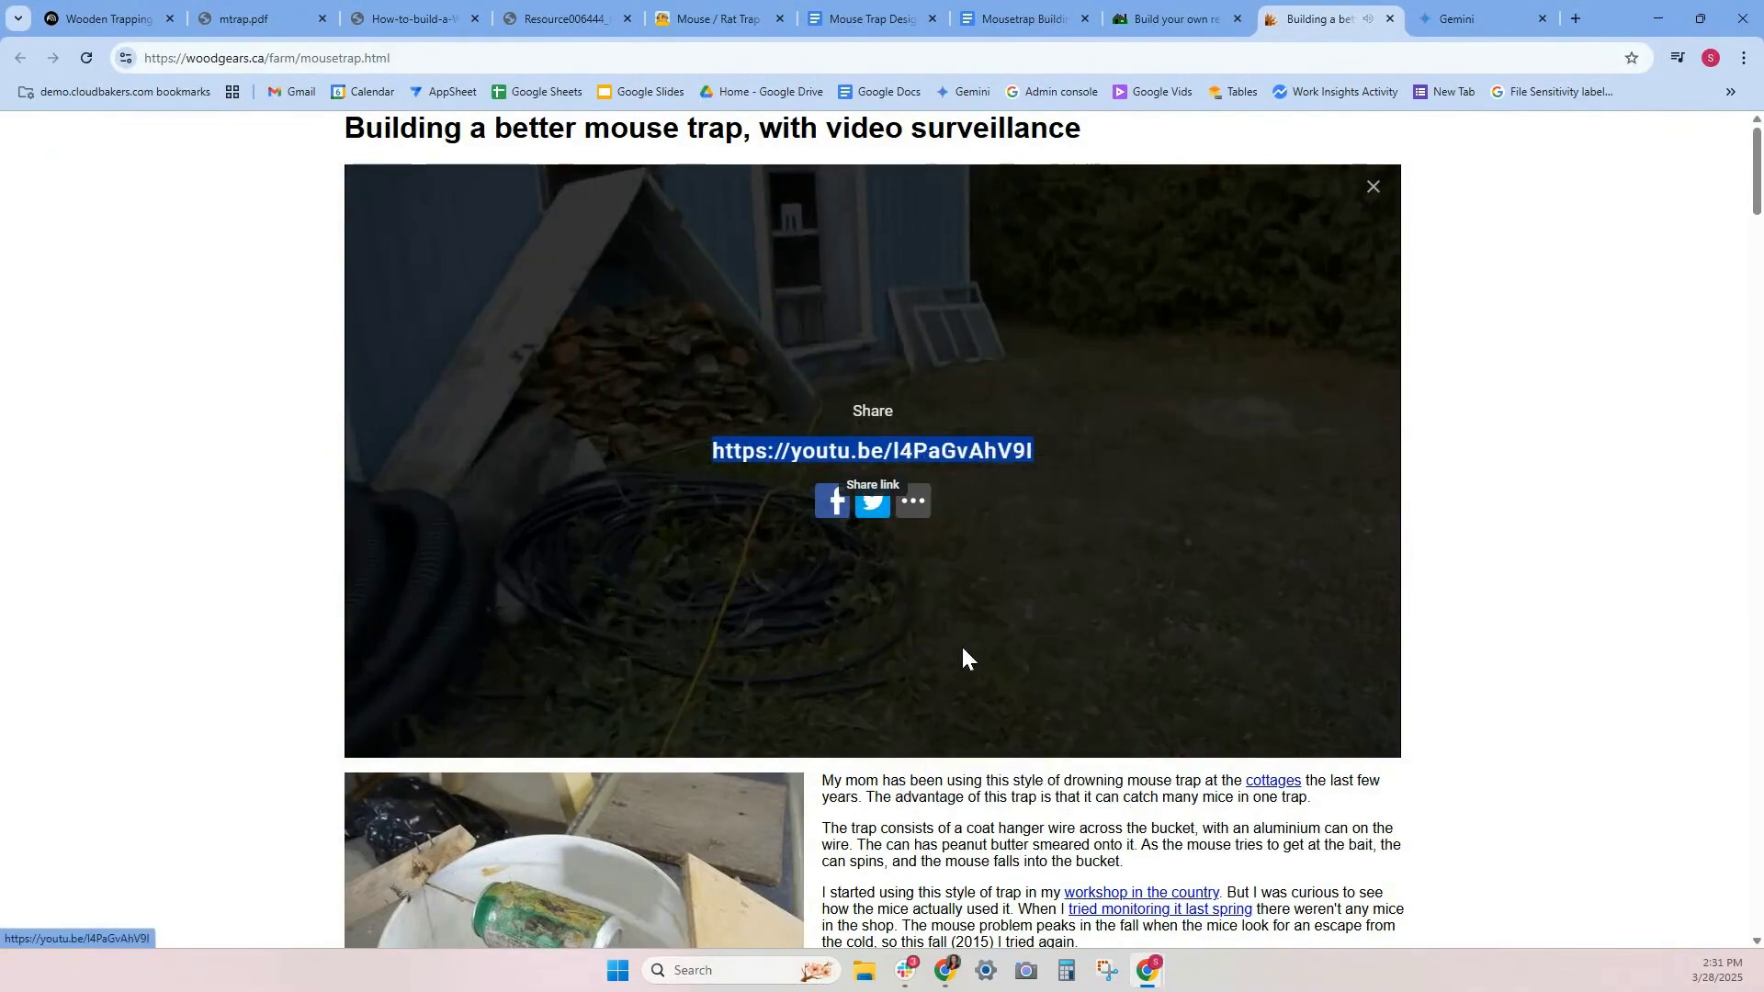
left_click(138, 19)
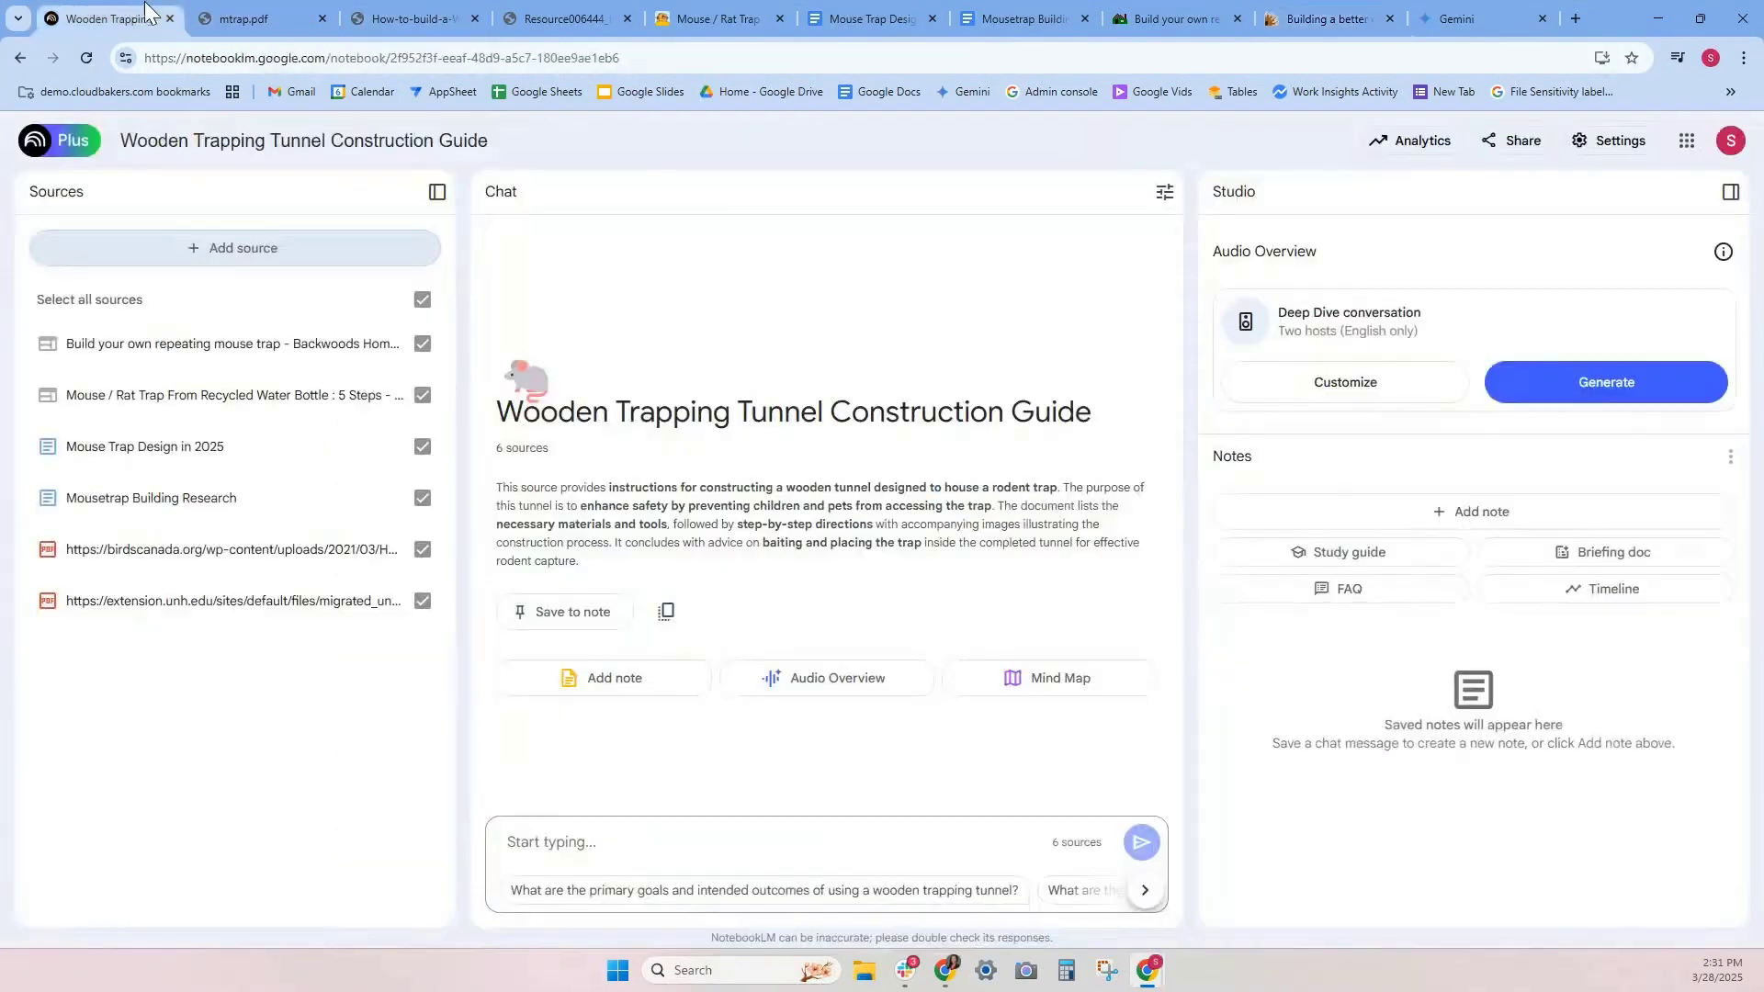
- Paste the copied youtu.be link into a YouTube source and insert it
left_click(287, 241)
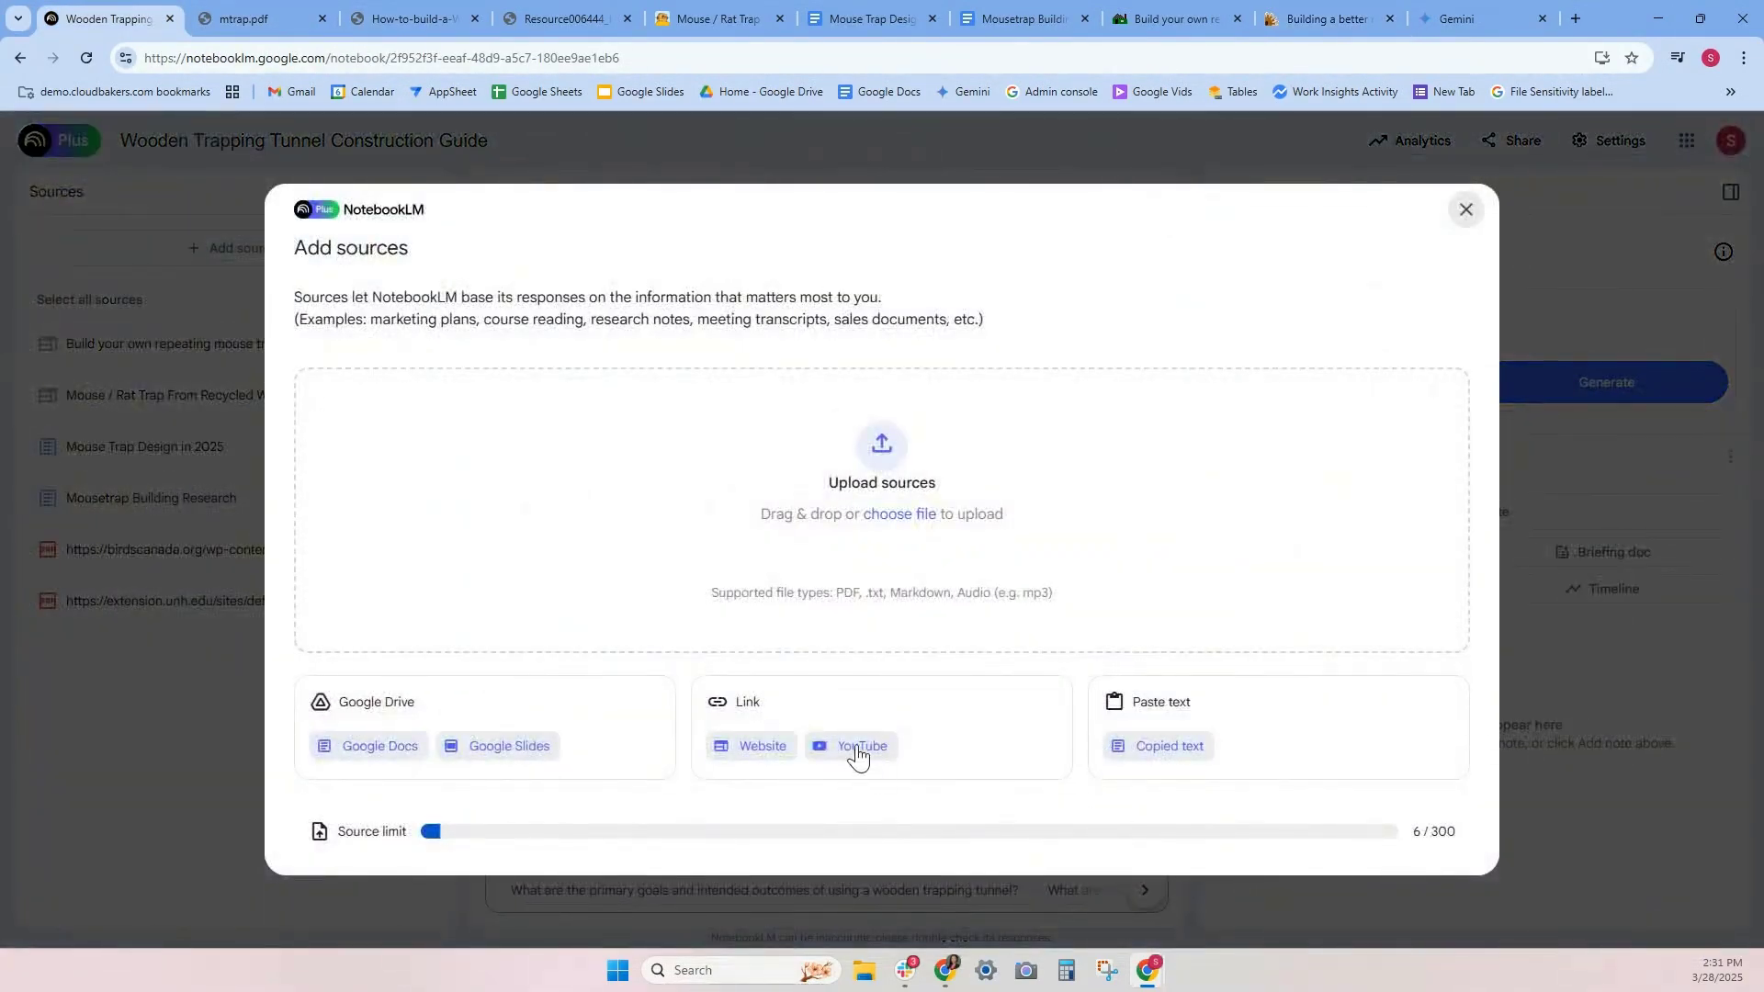
left_click(854, 744)
left_click(601, 427)
key("ctrl+v")
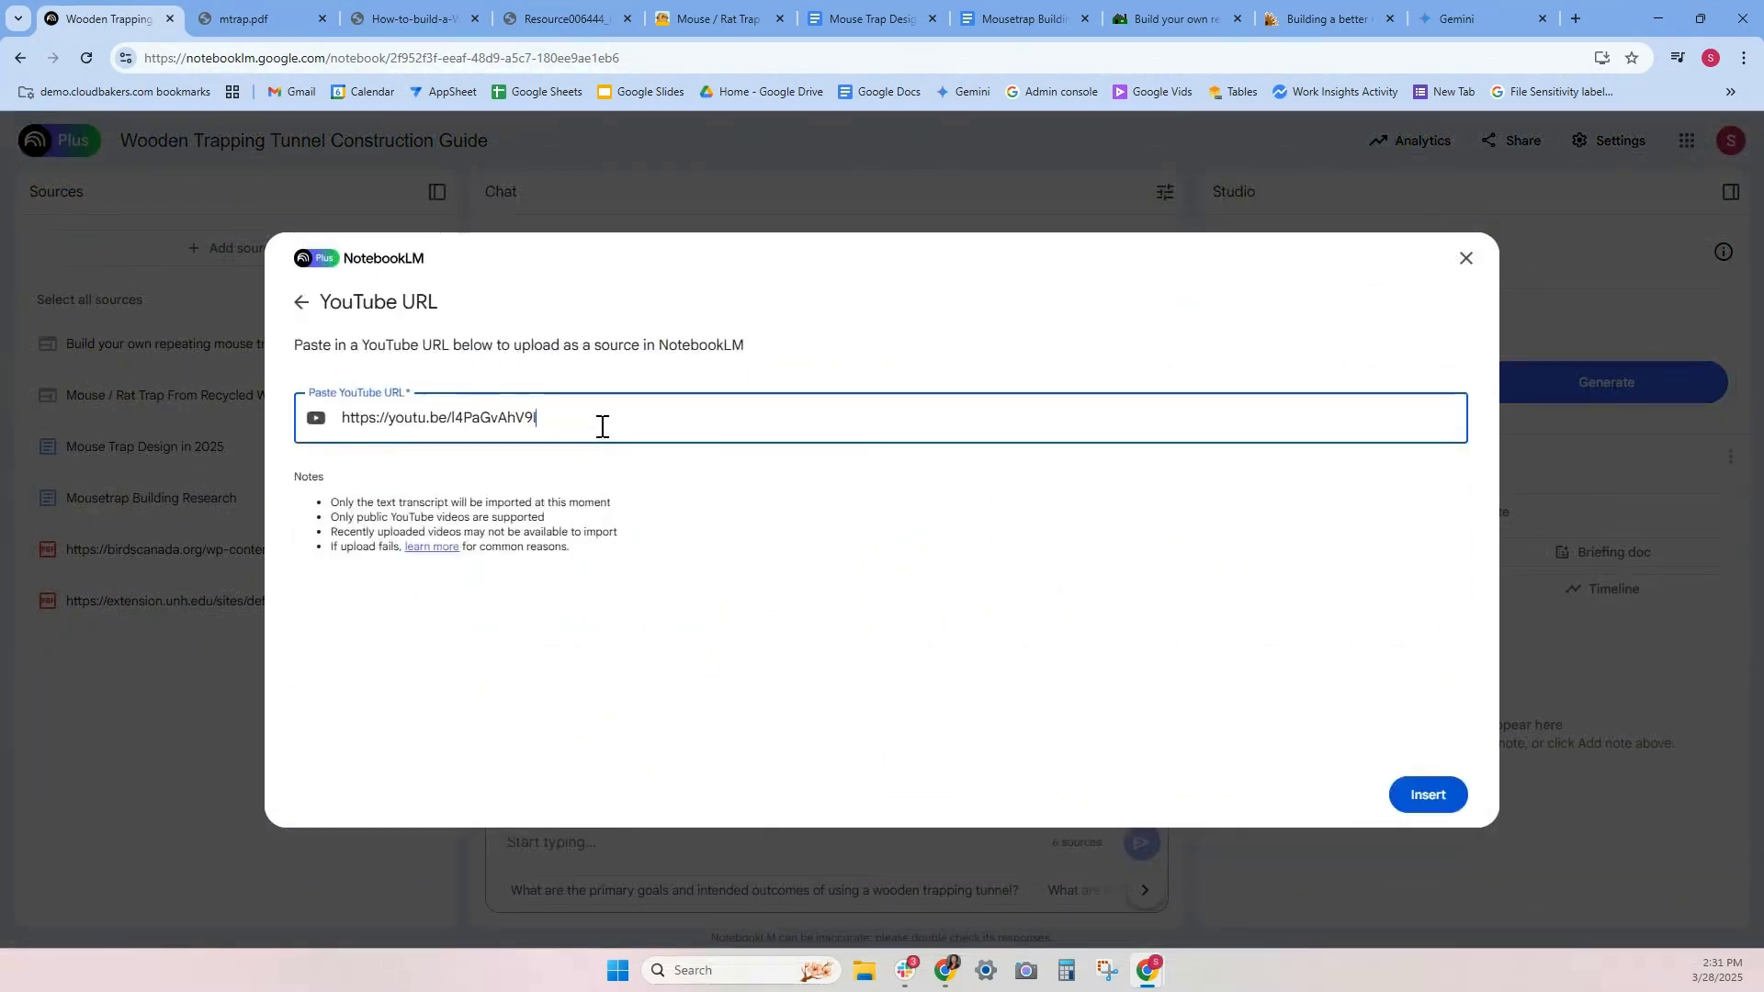
left_click(1418, 794)
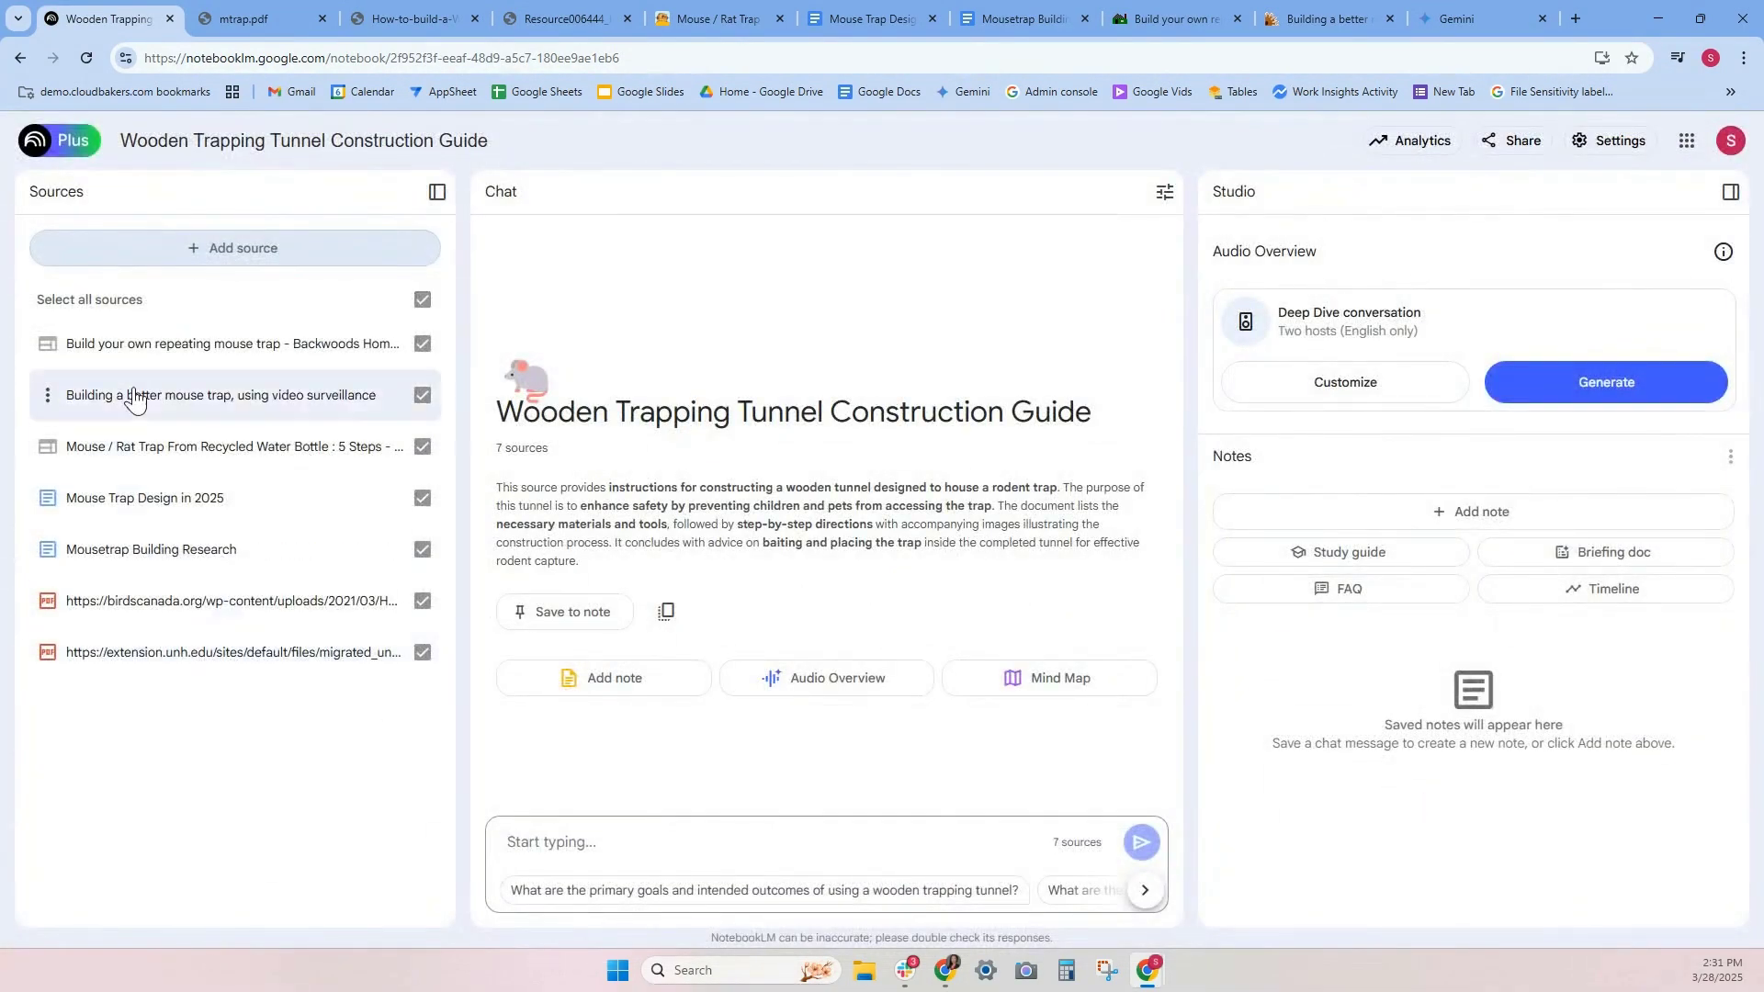
- Look over the woodgears.ca page 'Building a better mouse trap, with video surveillance'
left_click(1278, 10)
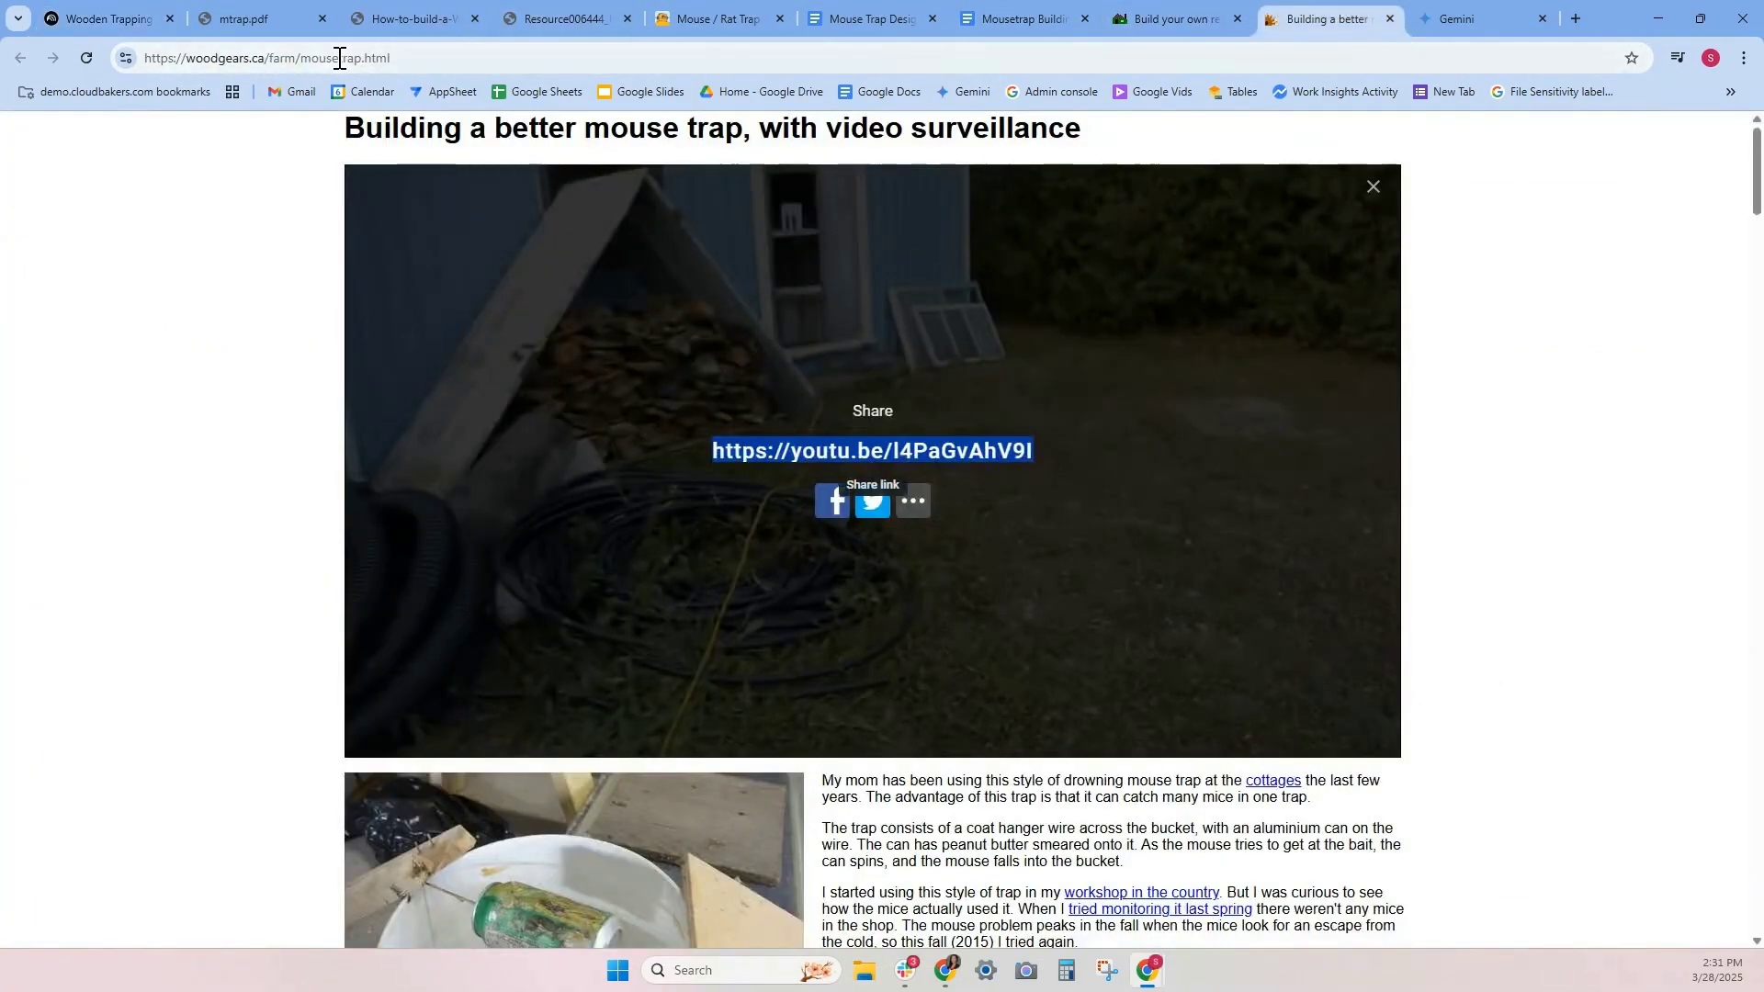
scroll(188, 547, "down", 9)
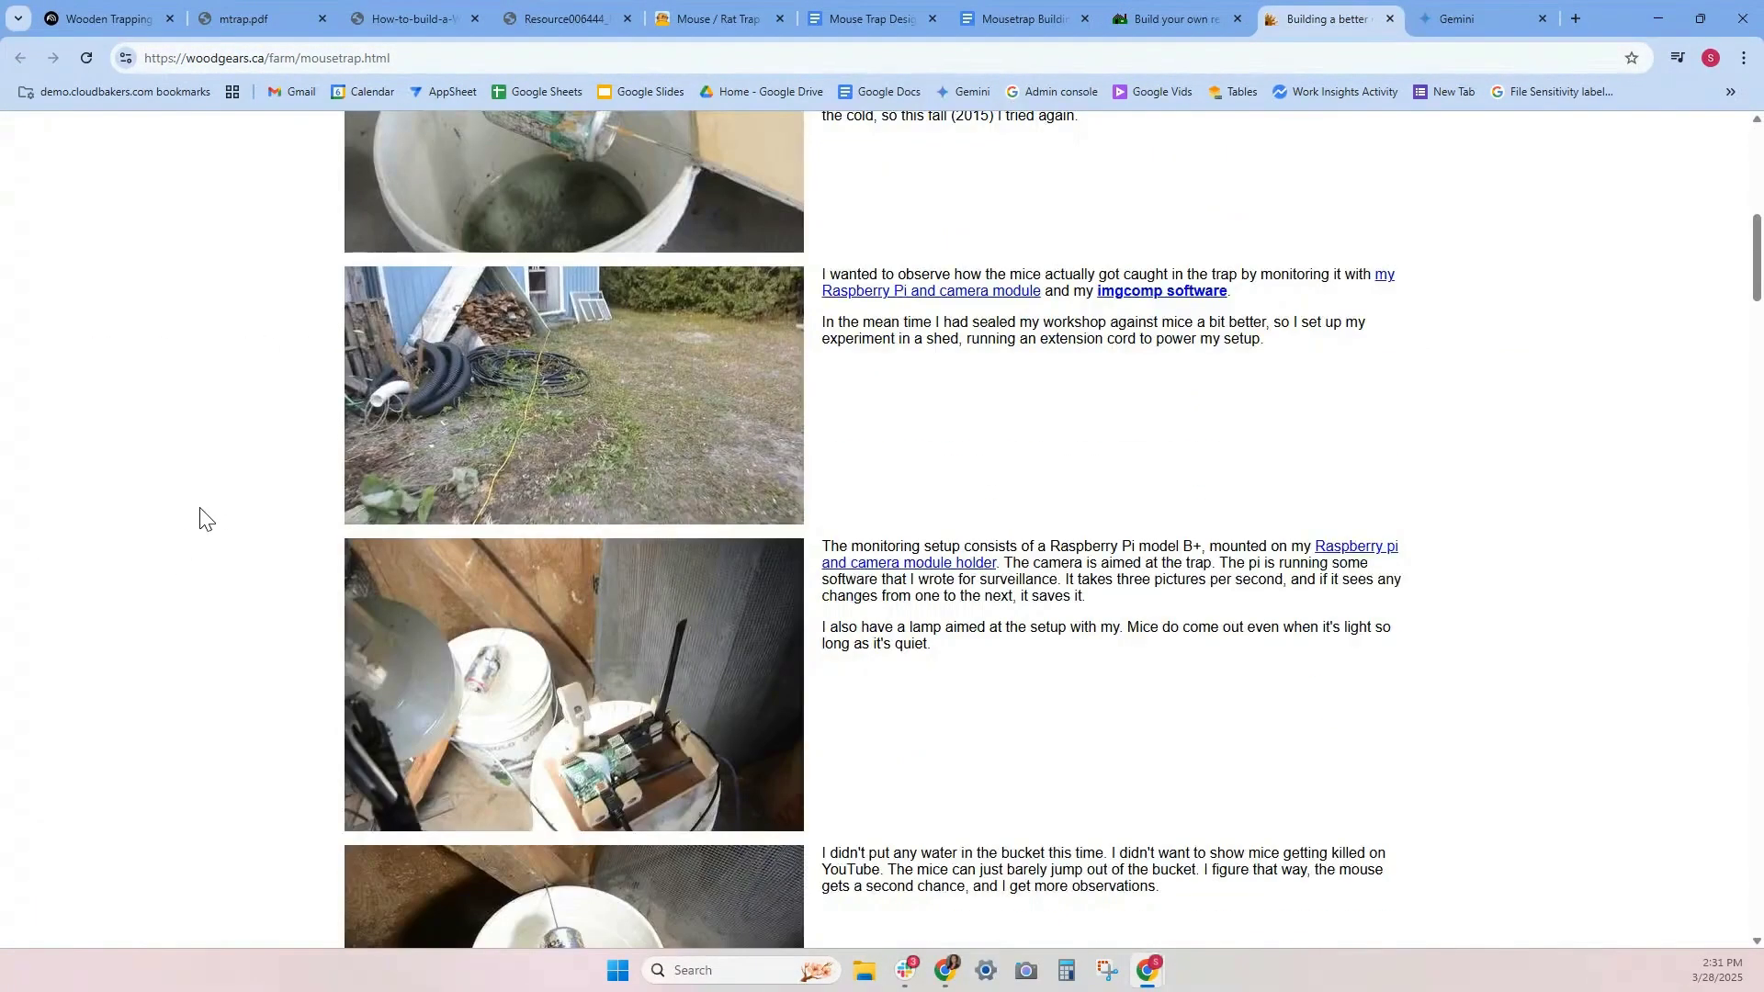
scroll(468, 303, "up", 2)
scroll(583, 441, "down", 4)
scroll(542, 514, "down", 2)
scroll(538, 579, "down", 1)
- Insert the woodgears.ca page URL as a Website source, bringing the notebook to eight sources
left_click(106, 18)
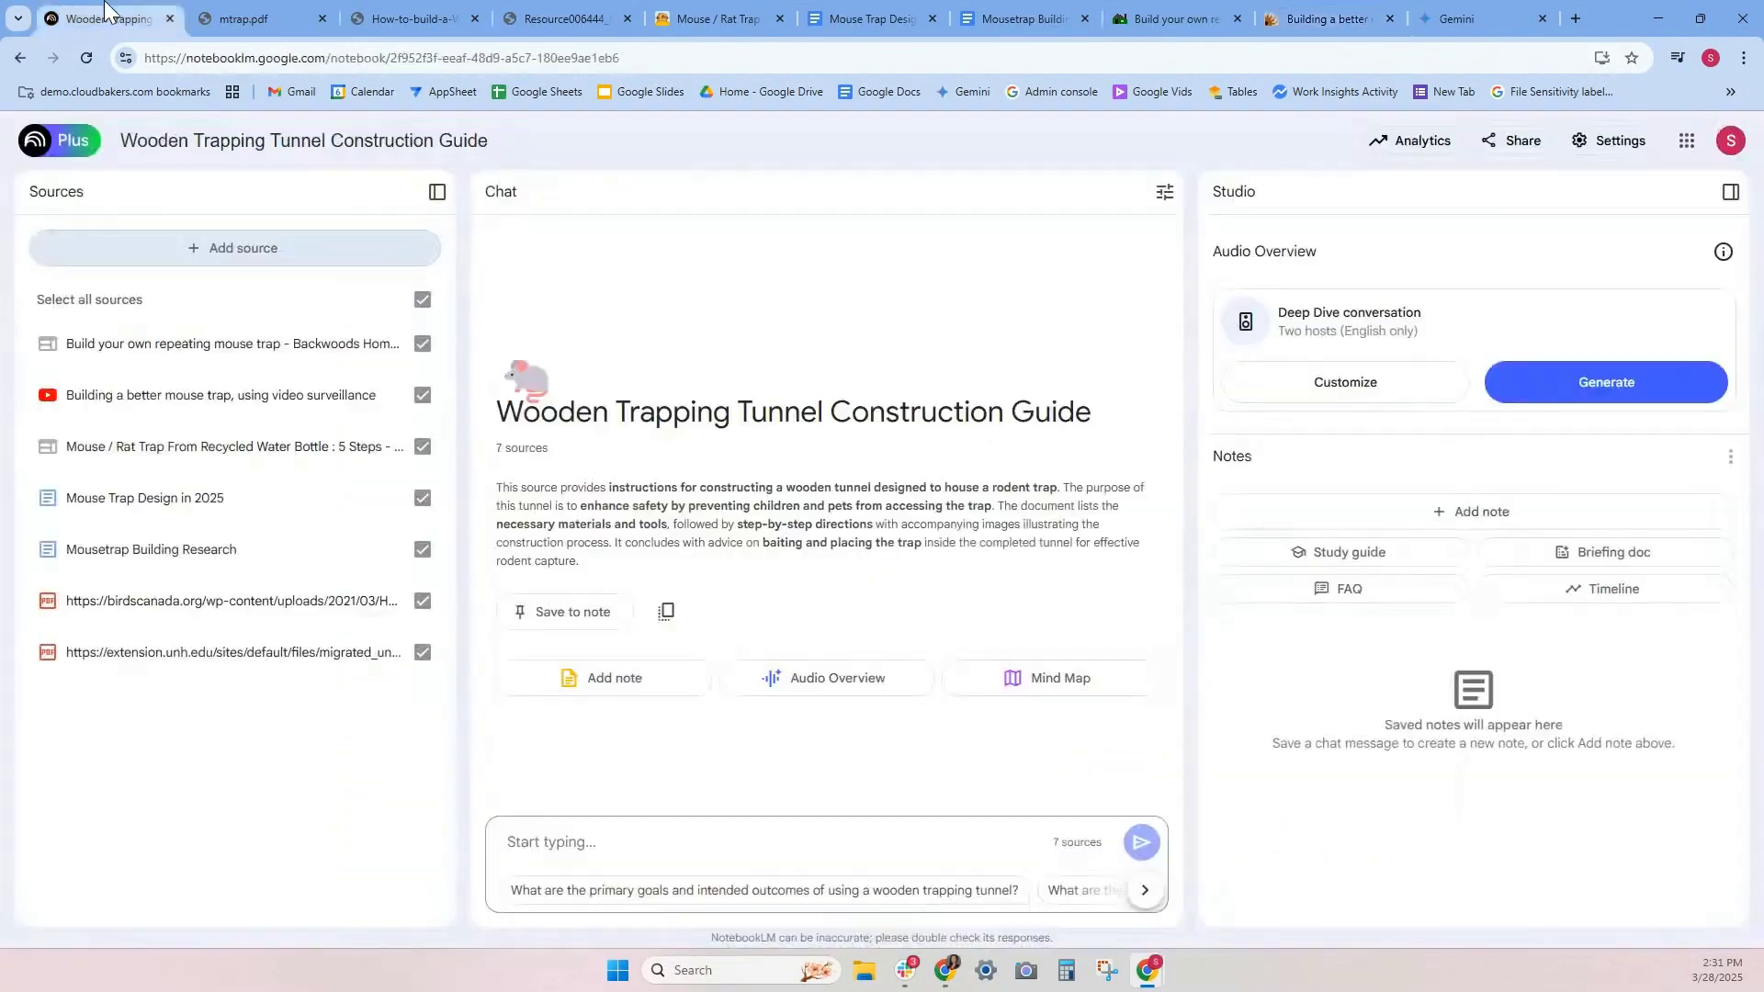
left_click(295, 250)
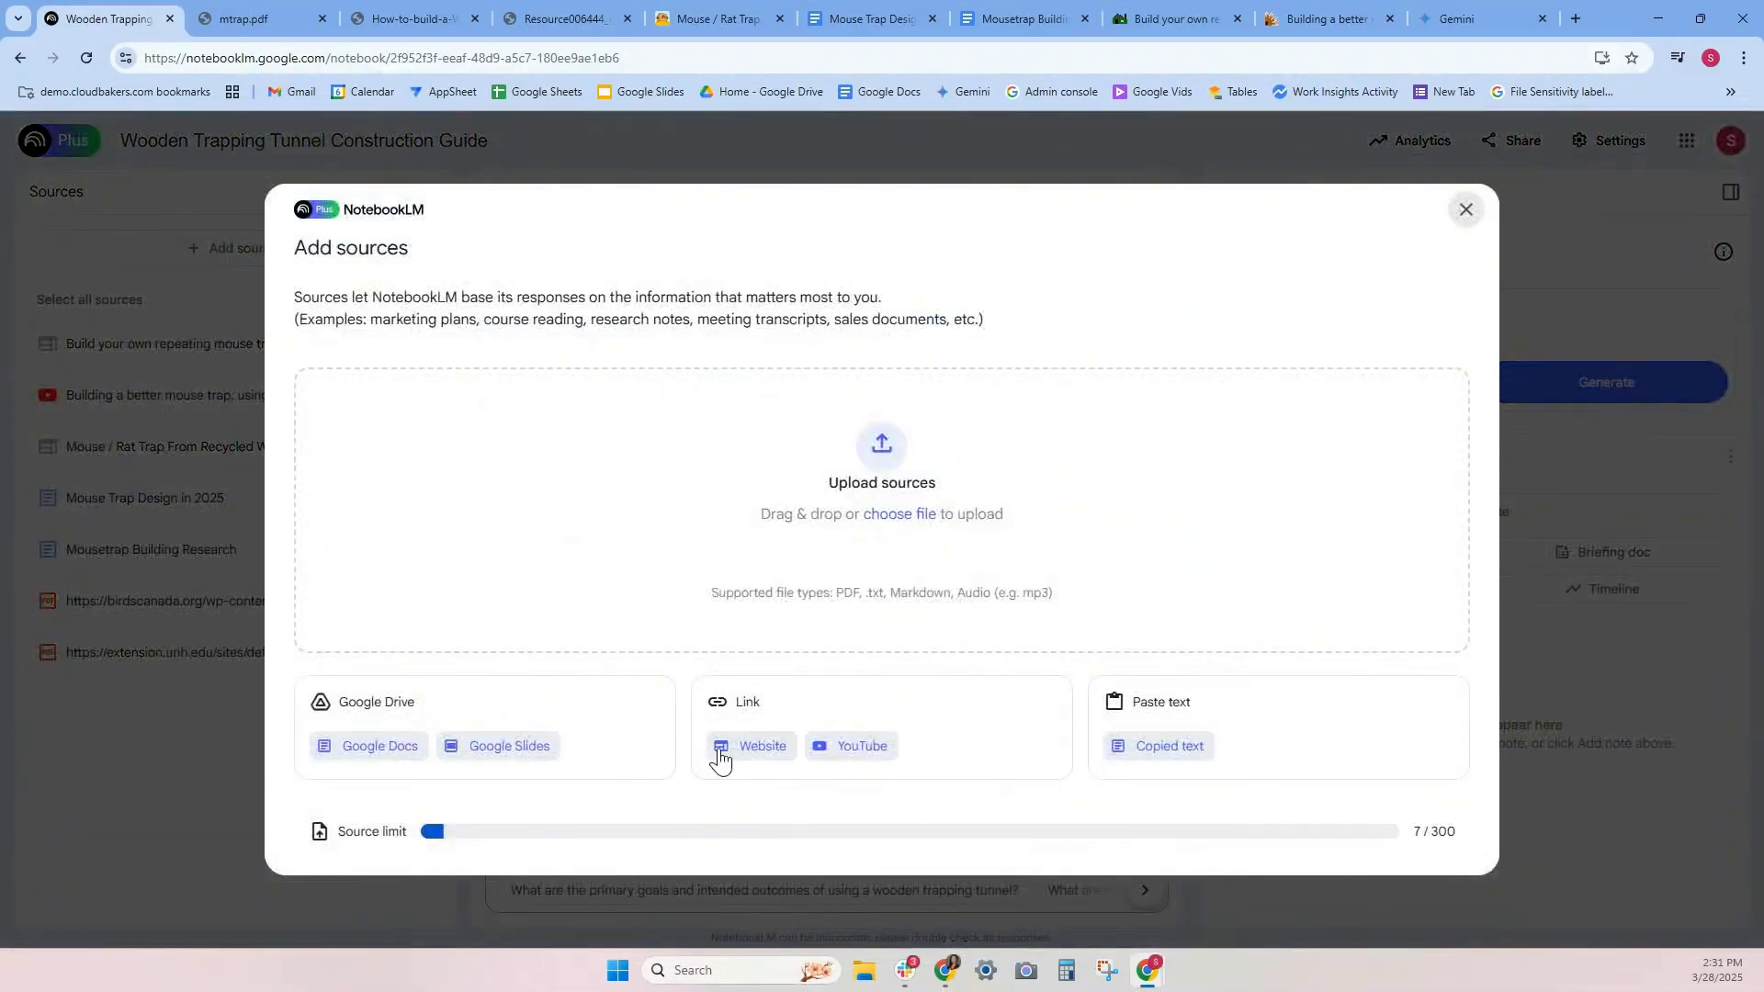
left_click(720, 753)
left_click(631, 425)
type("https://woodgears.ca/farm/mousetrap.html")
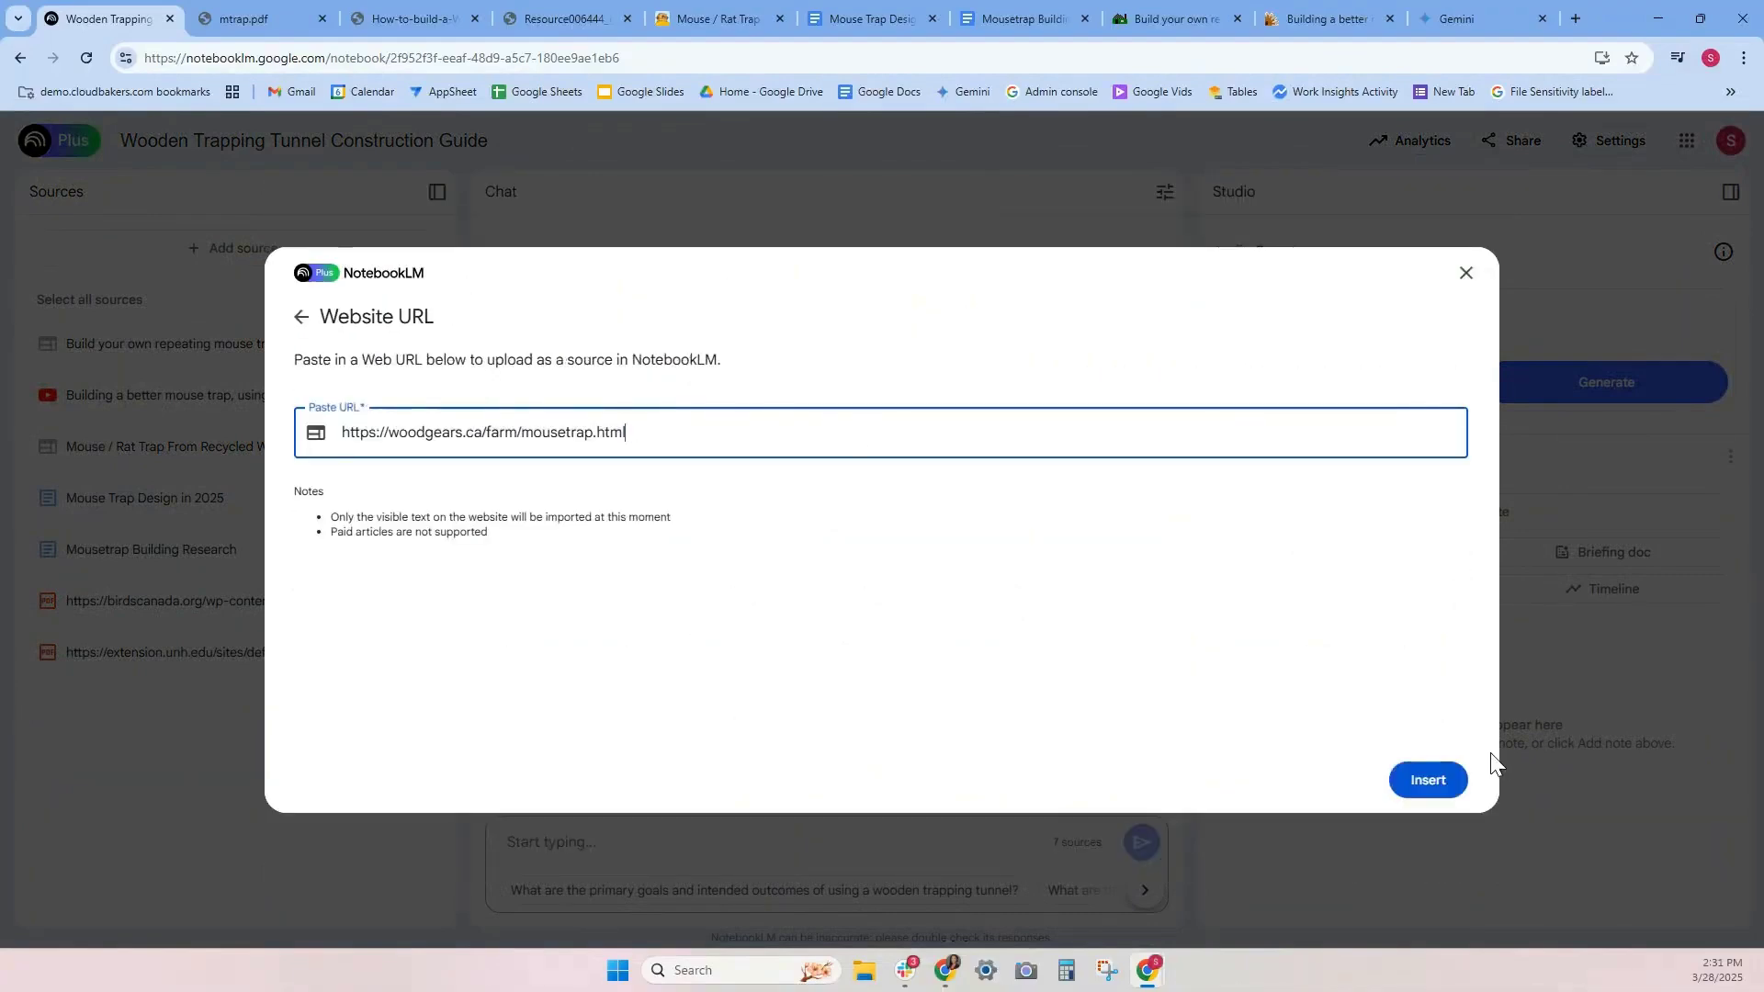
left_click(1450, 782)
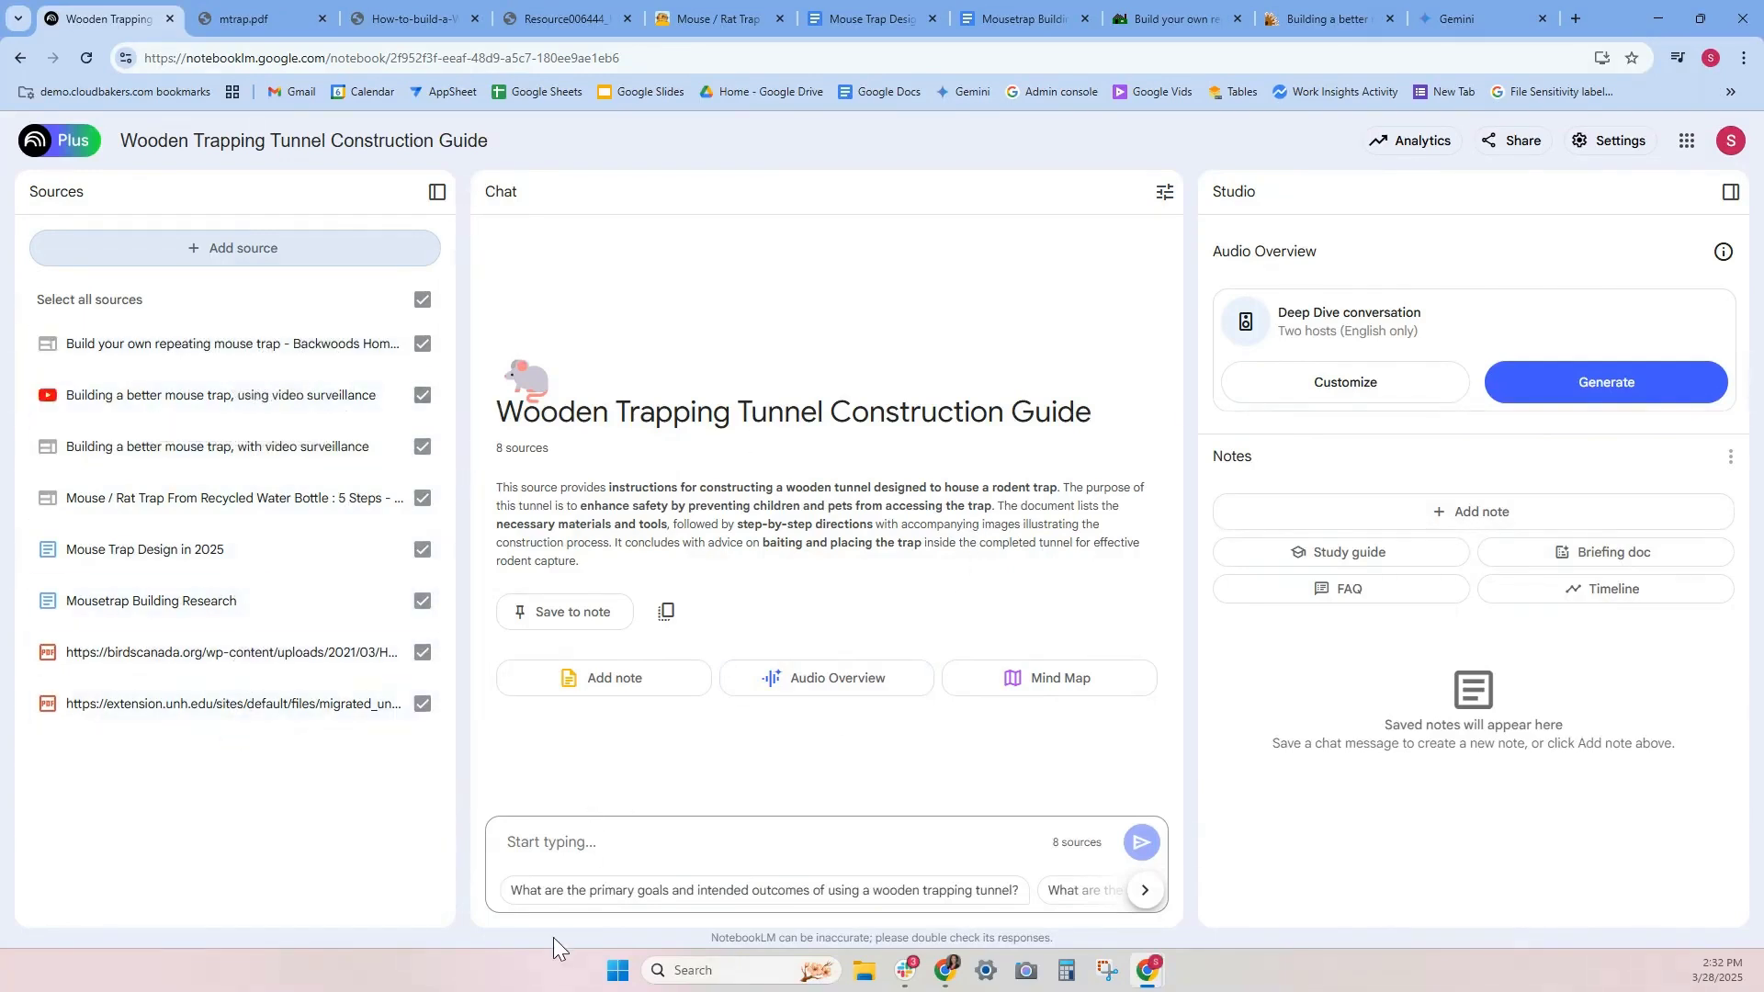
- Browse the suggested questions and ask what a wooden trapping tunnel's primary goals and intended outcomes are
left_click(1145, 895)
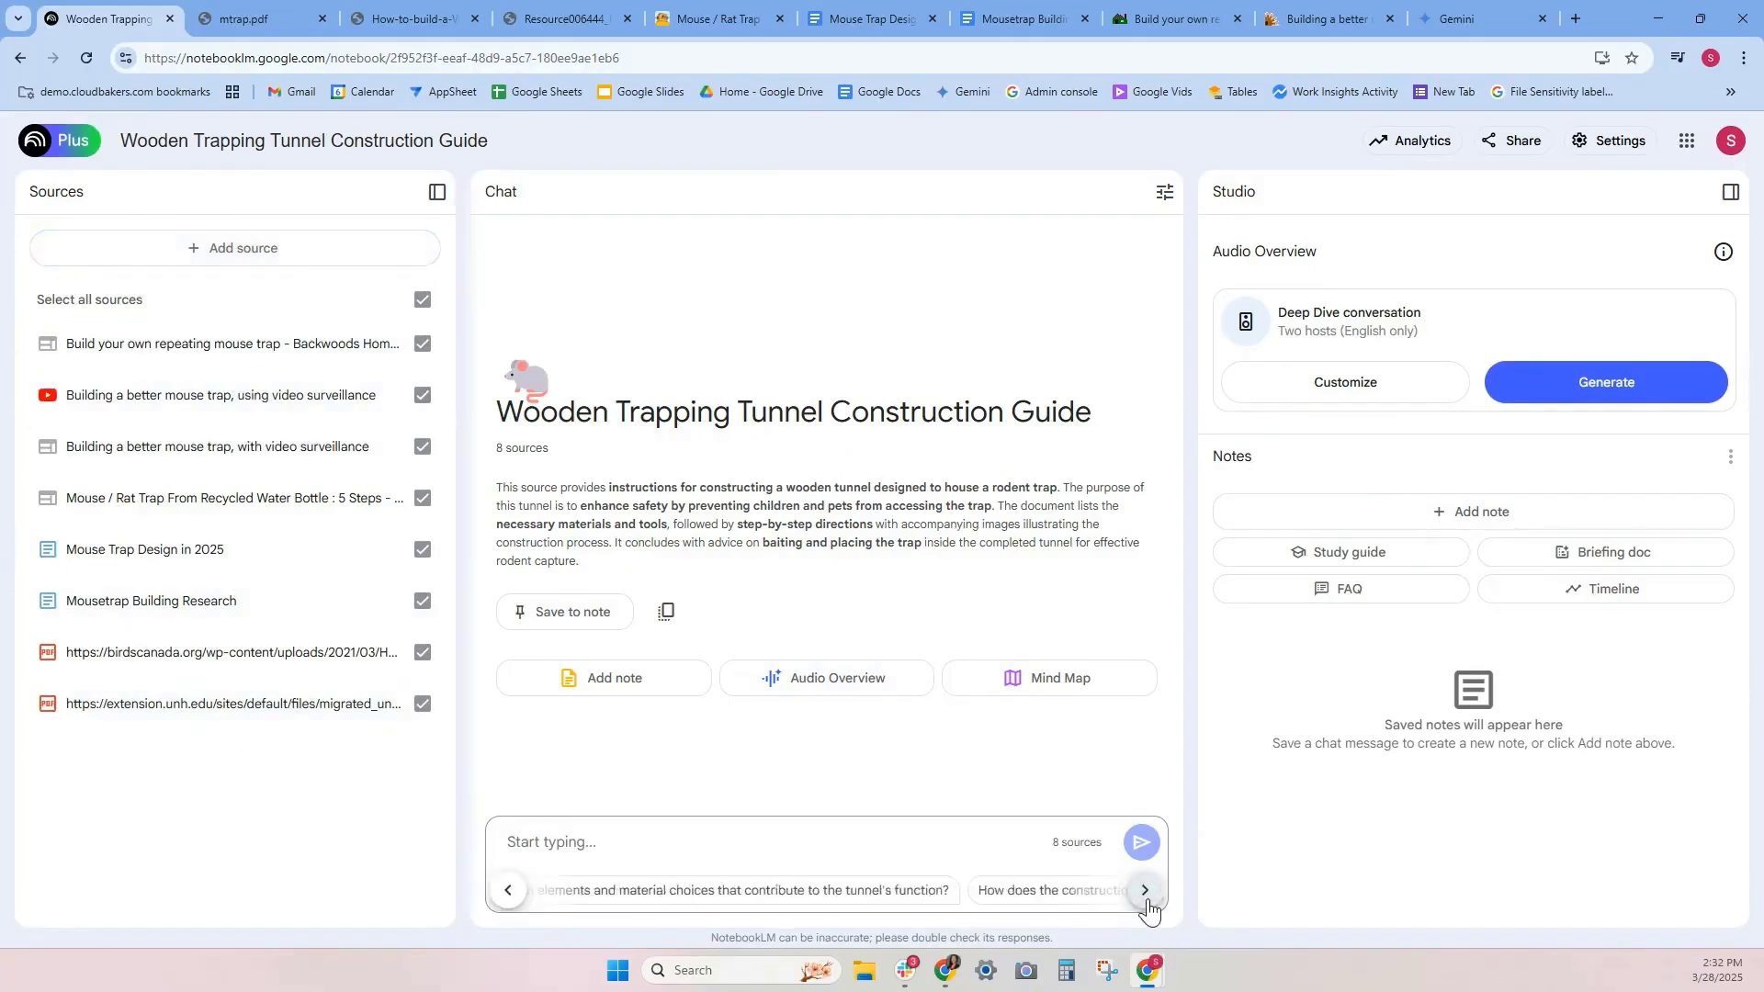
left_click(1145, 898)
left_click(509, 893)
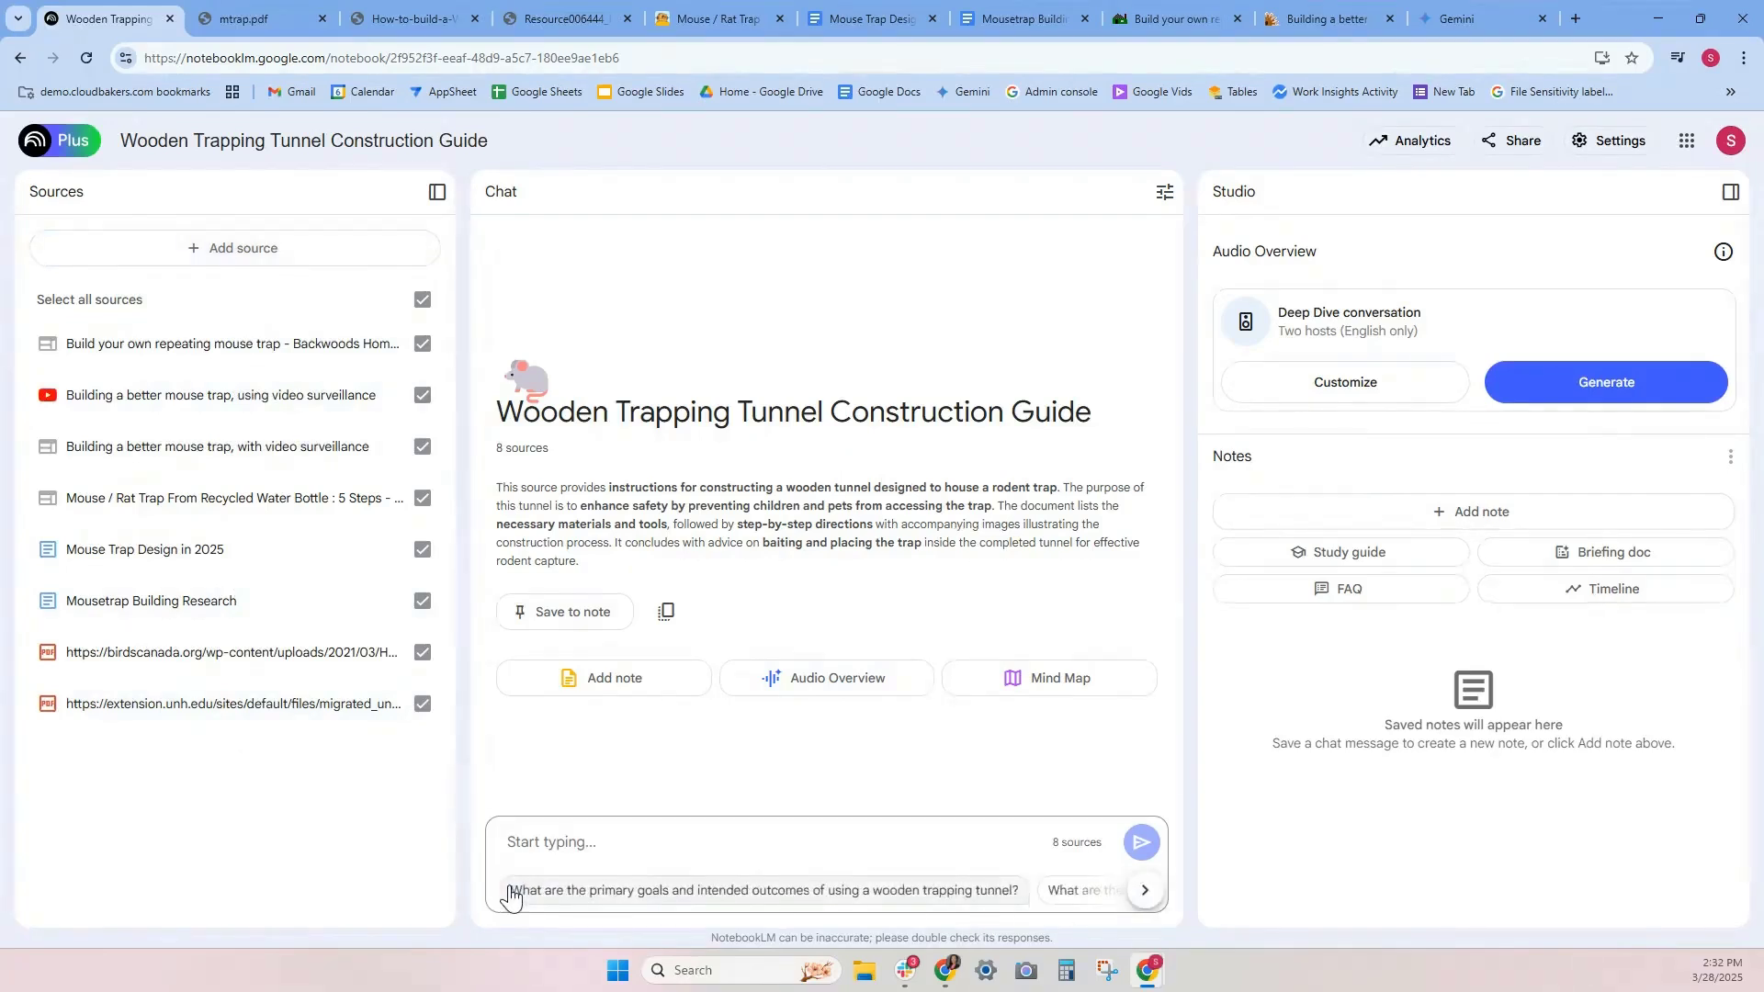
left_click(632, 900)
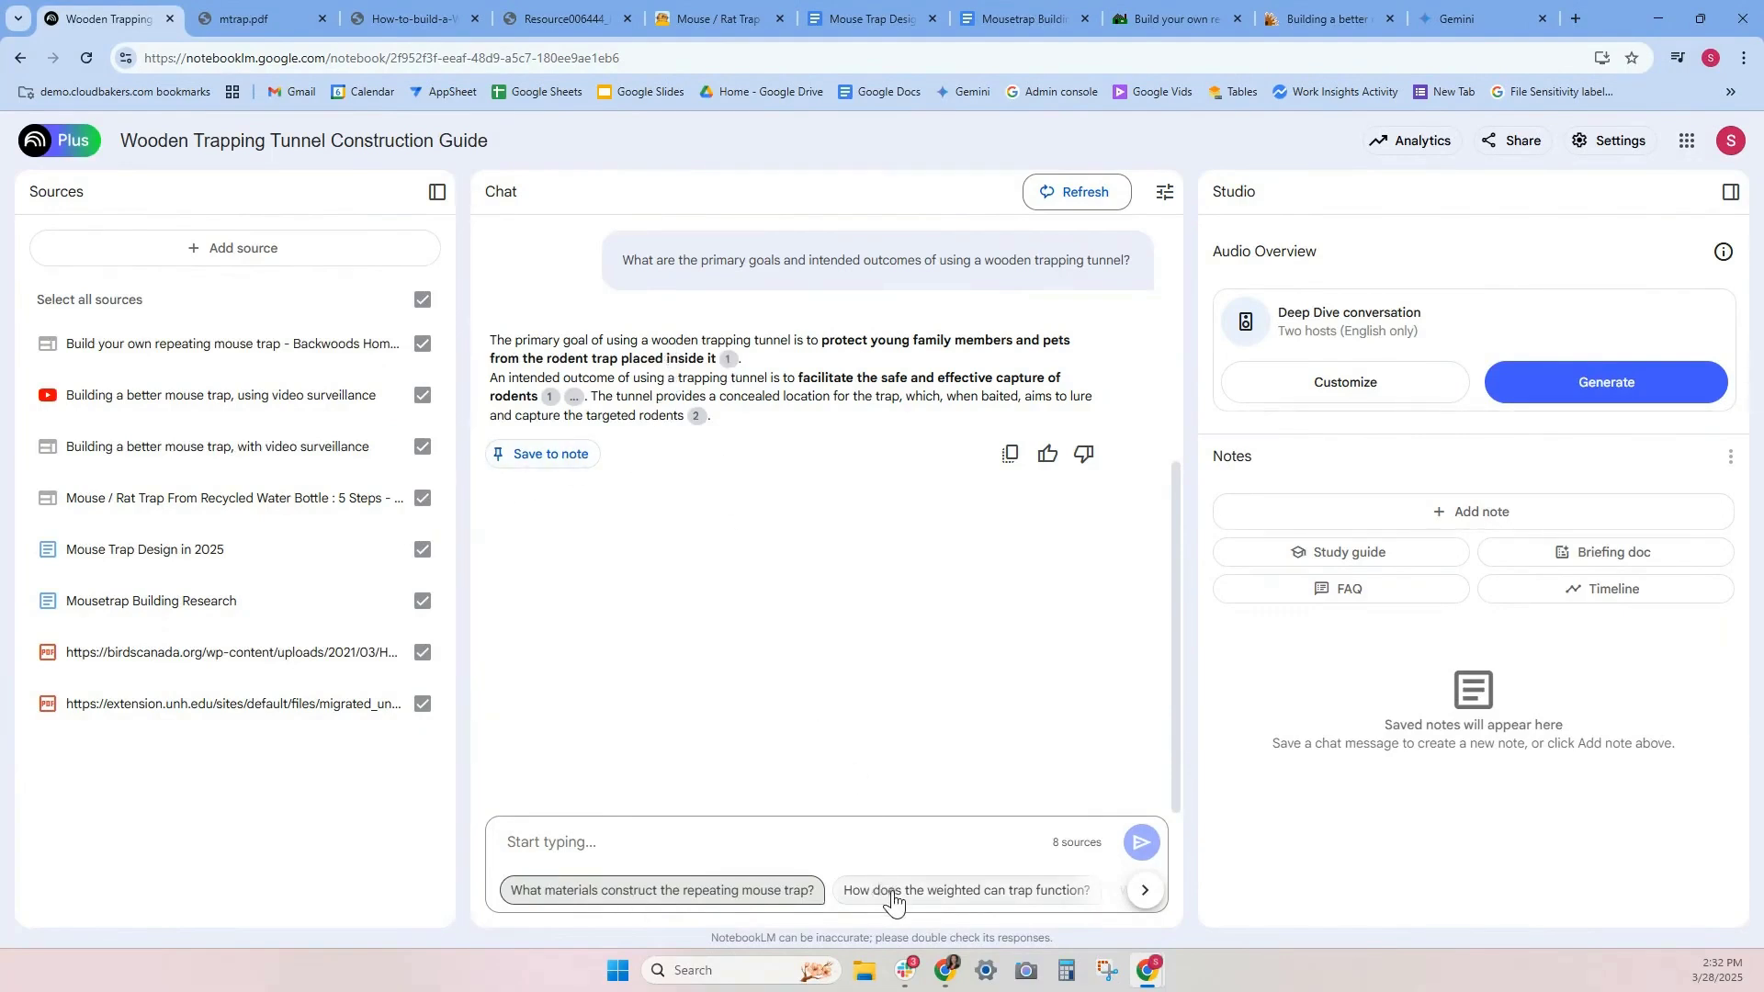
- Ask 'How does the weighted can trap function?' and review the cited step-by-step answer
left_click(894, 891)
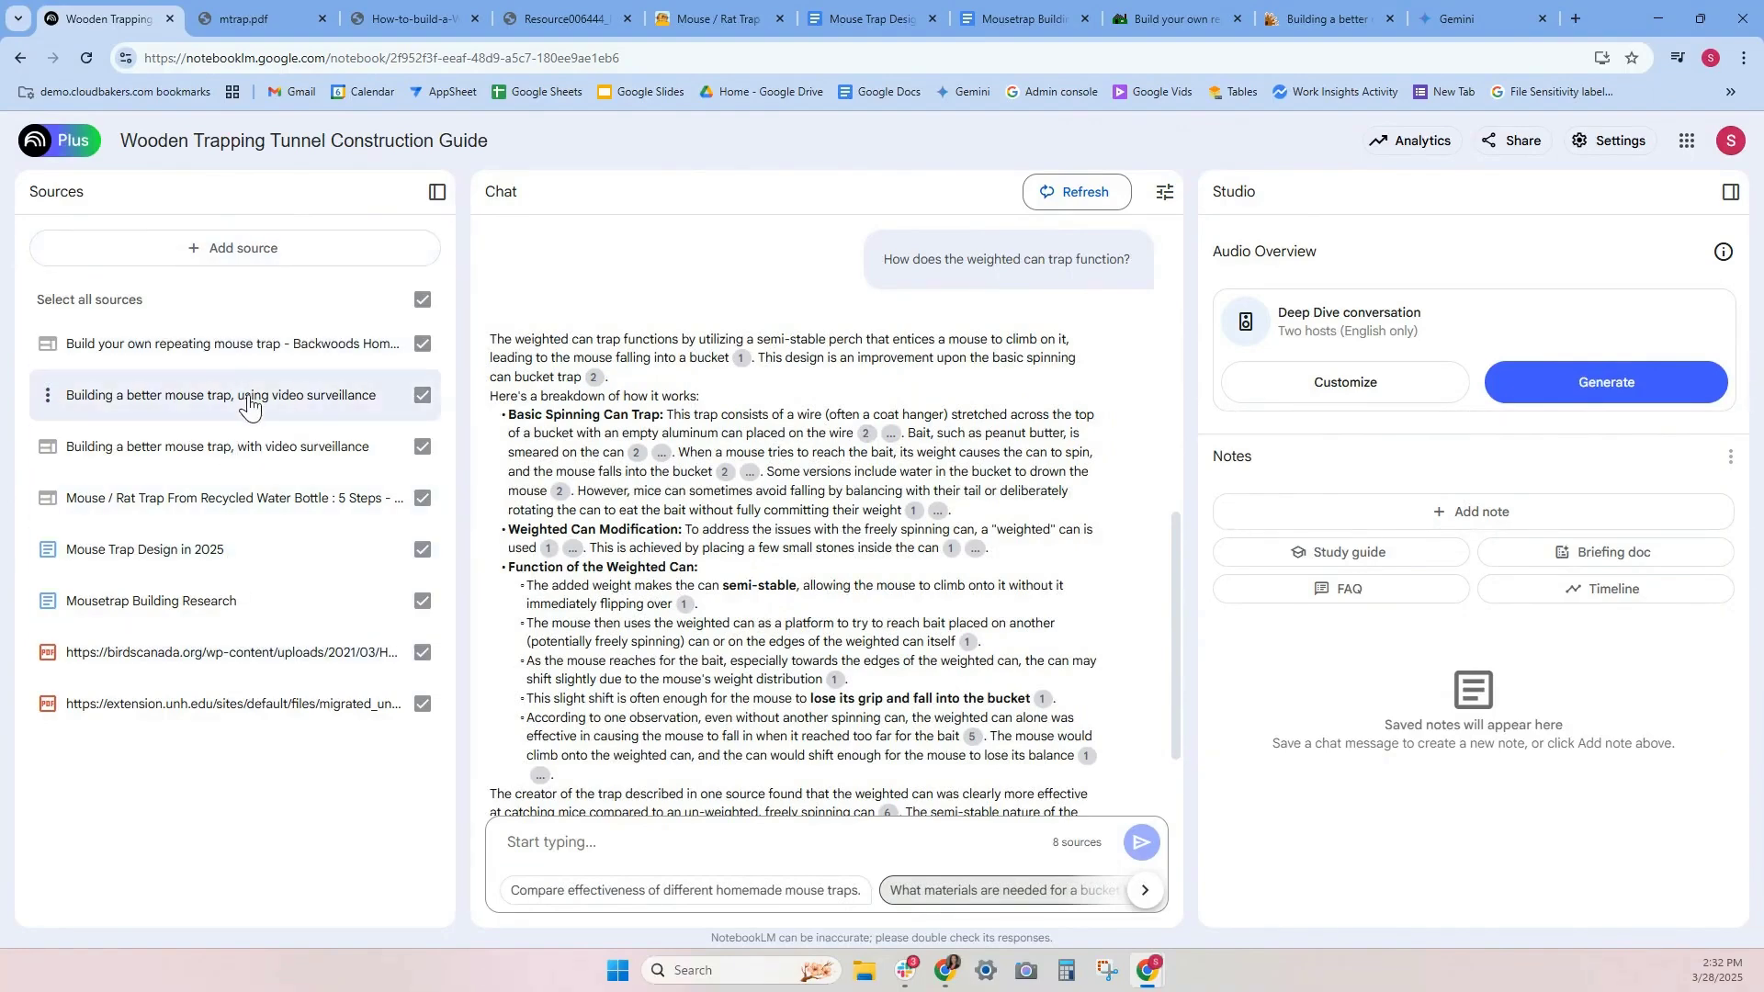
scroll(746, 495, "down", 2)
scroll(730, 519, "up", 4)
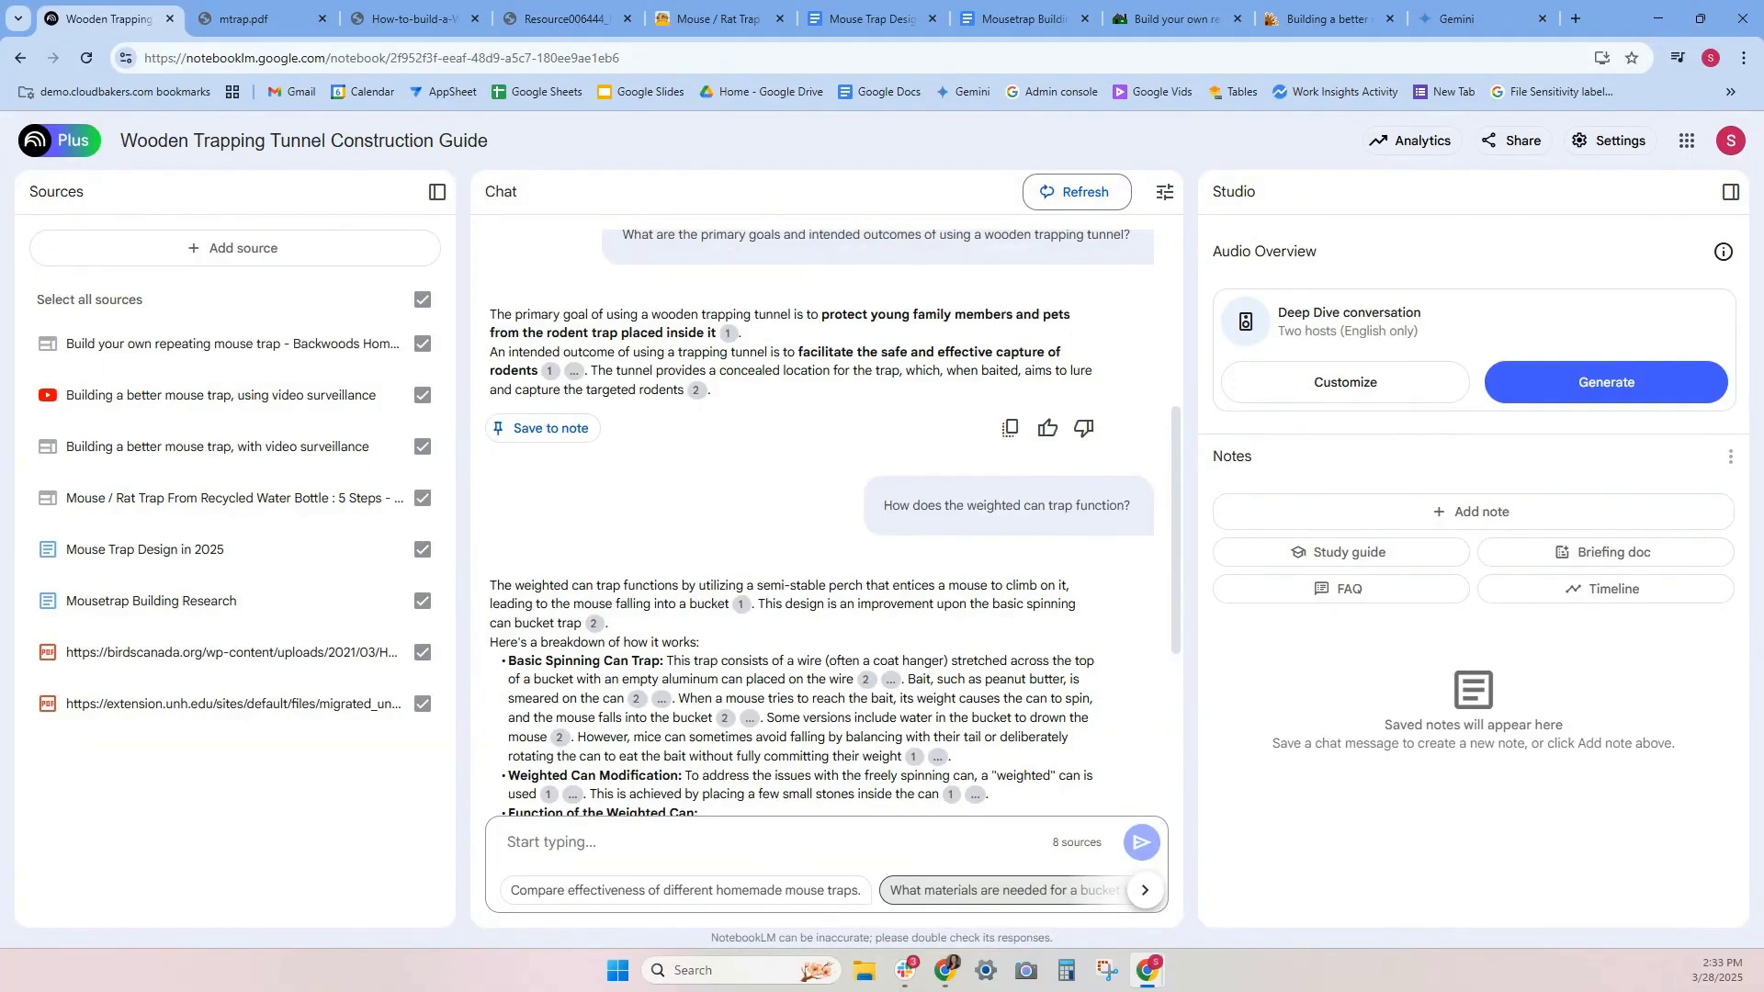
- Generate the 26-minute Deep Dive audio overview, play it, and pause at 0:15
left_click(1622, 383)
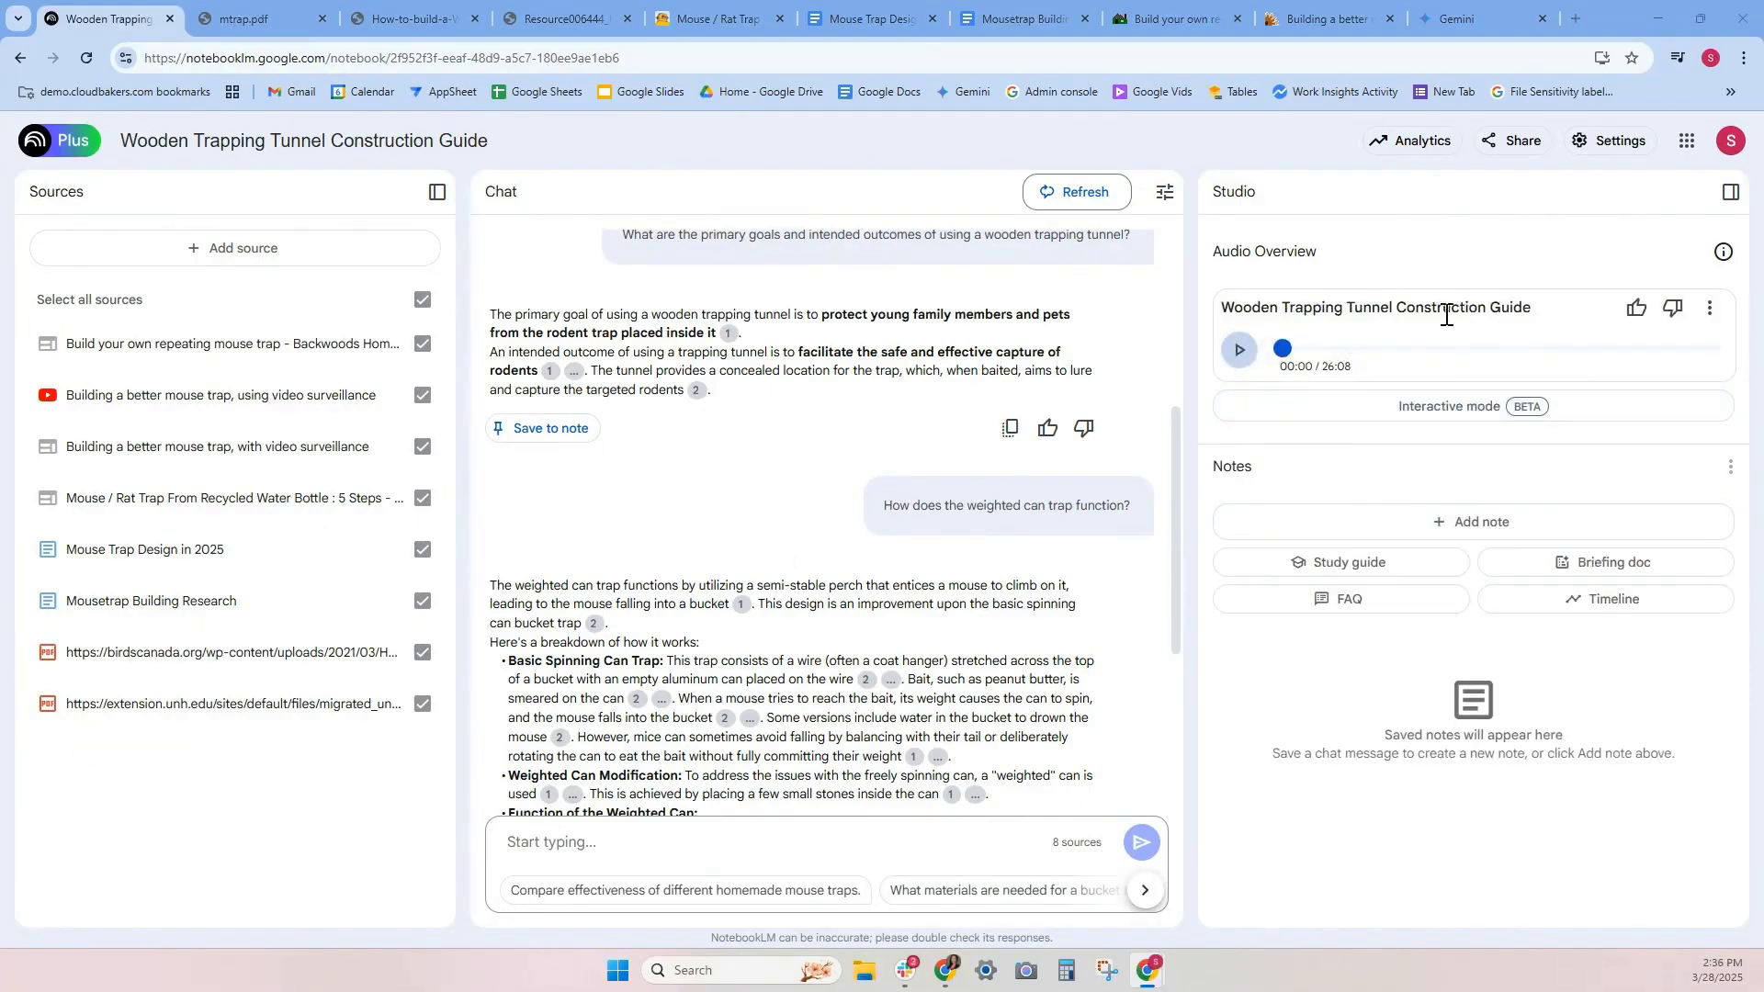
left_click(1242, 368)
left_click(1237, 358)
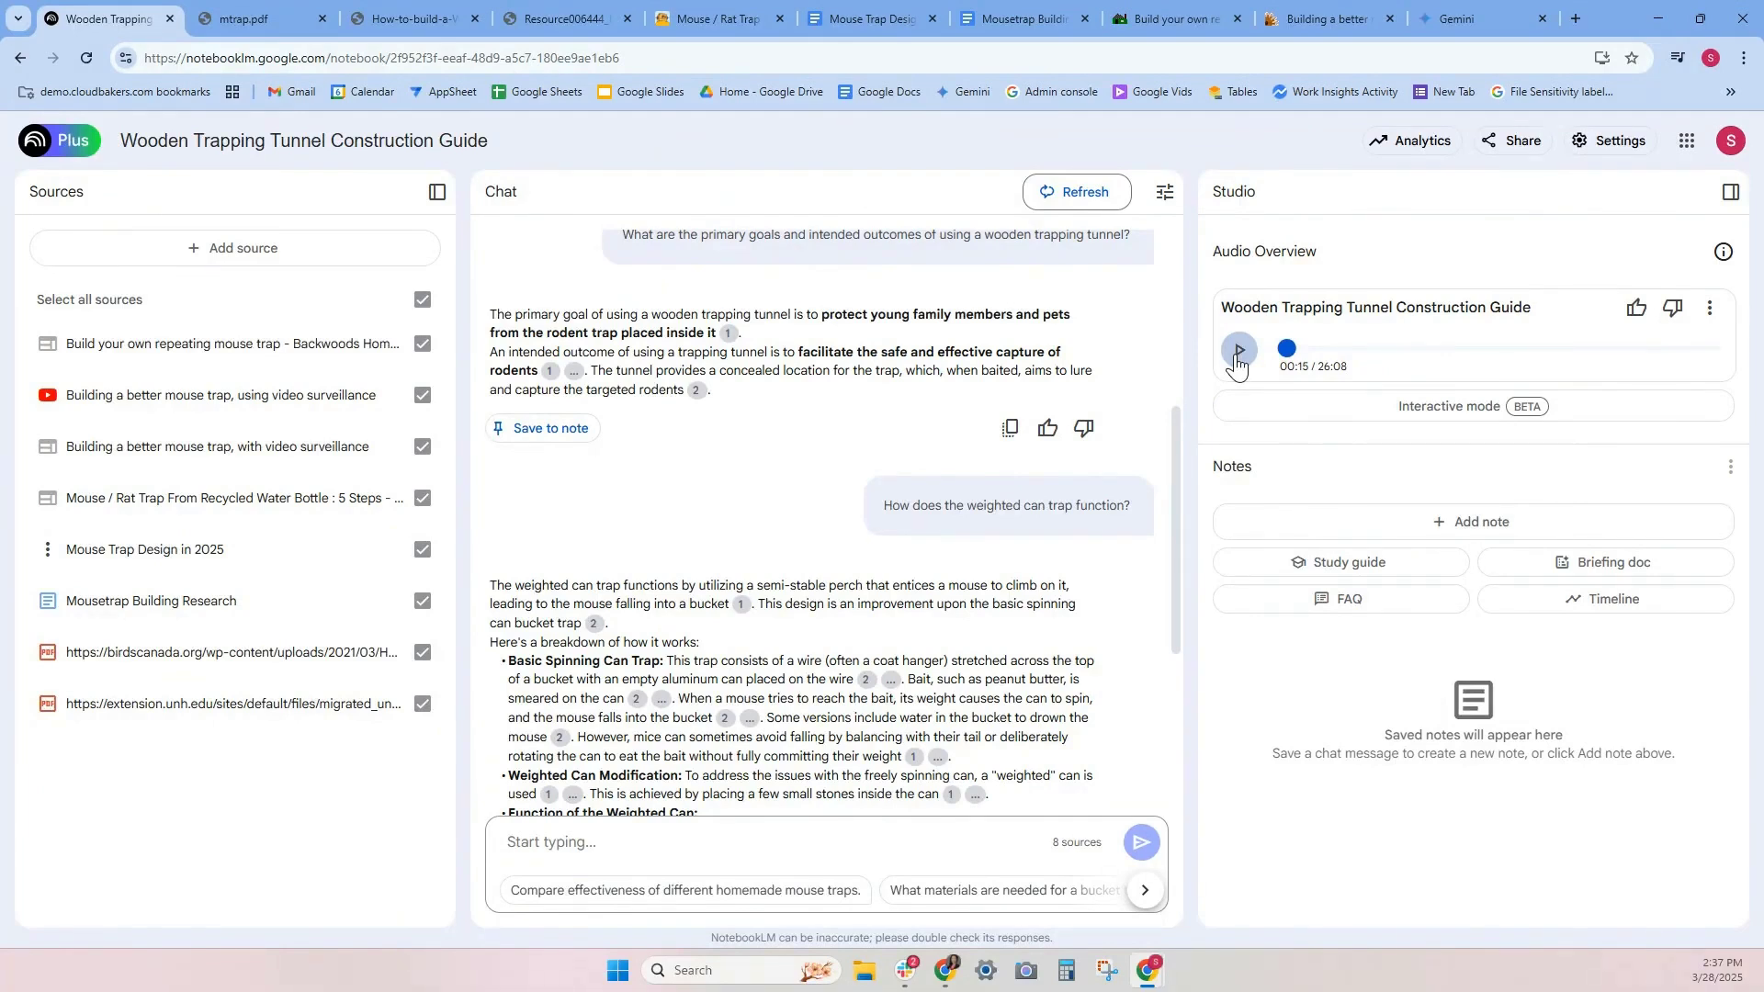
- Try the audio overview's Interactive mode (BETA), then collapse it back into the Studio panel
left_click(1508, 406)
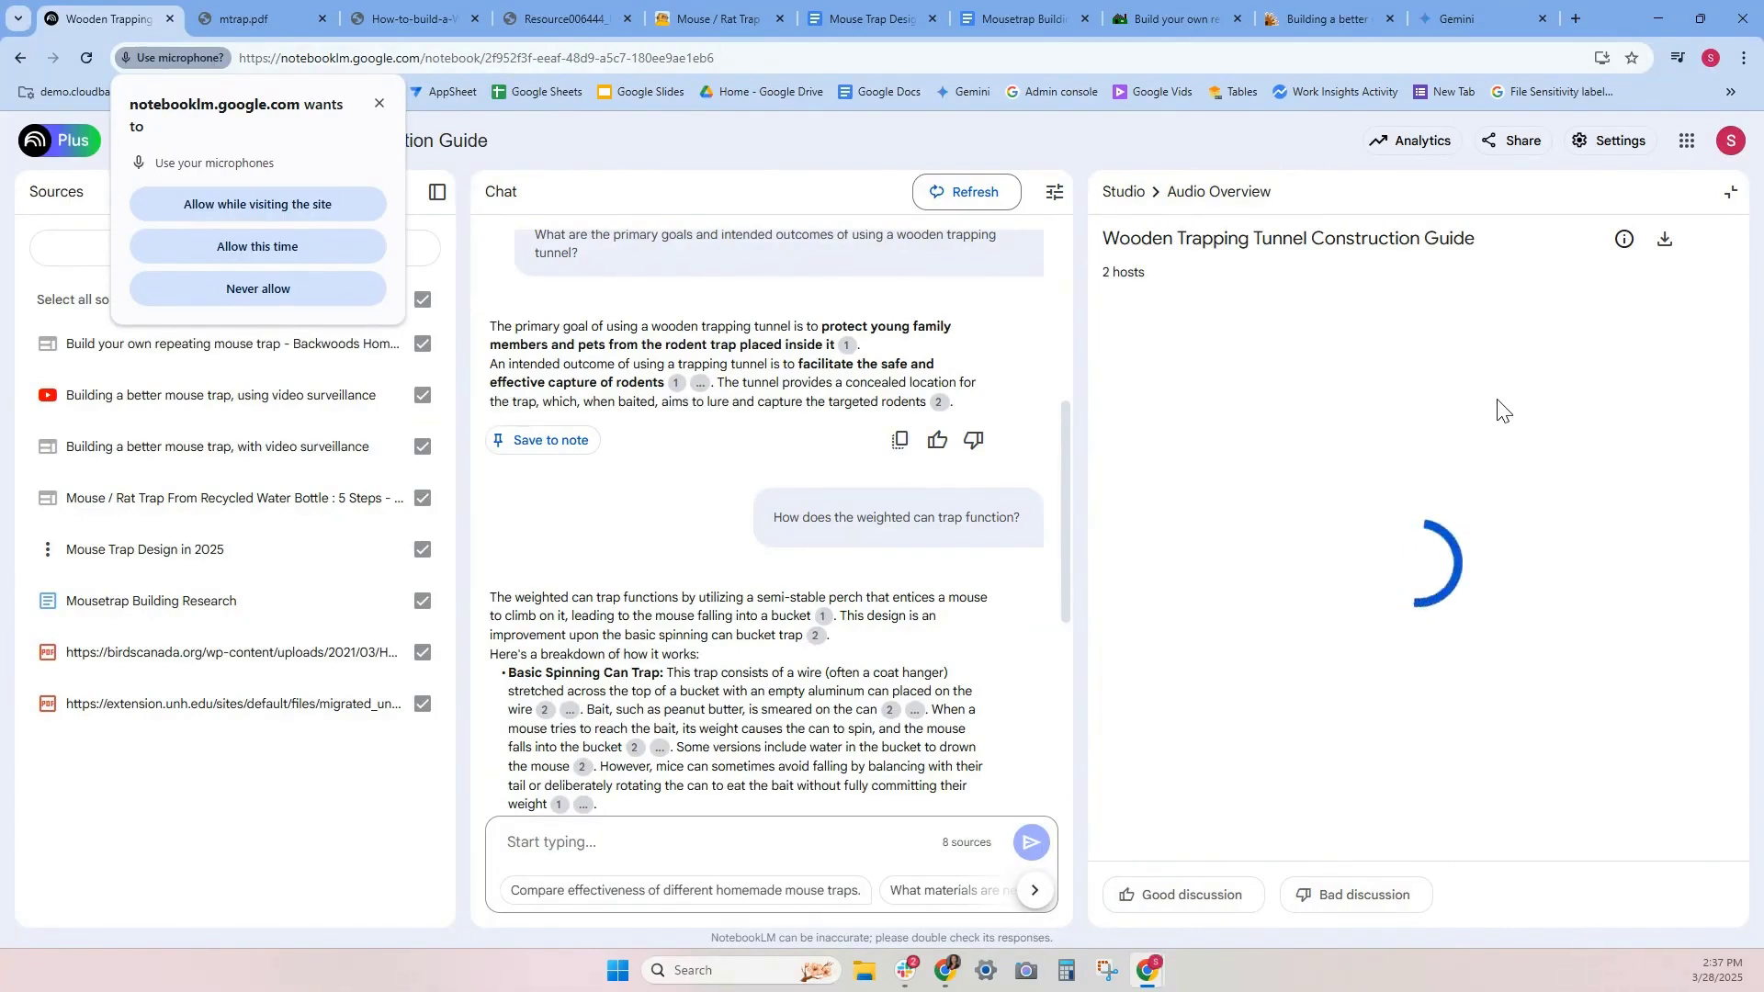
left_click(1123, 193)
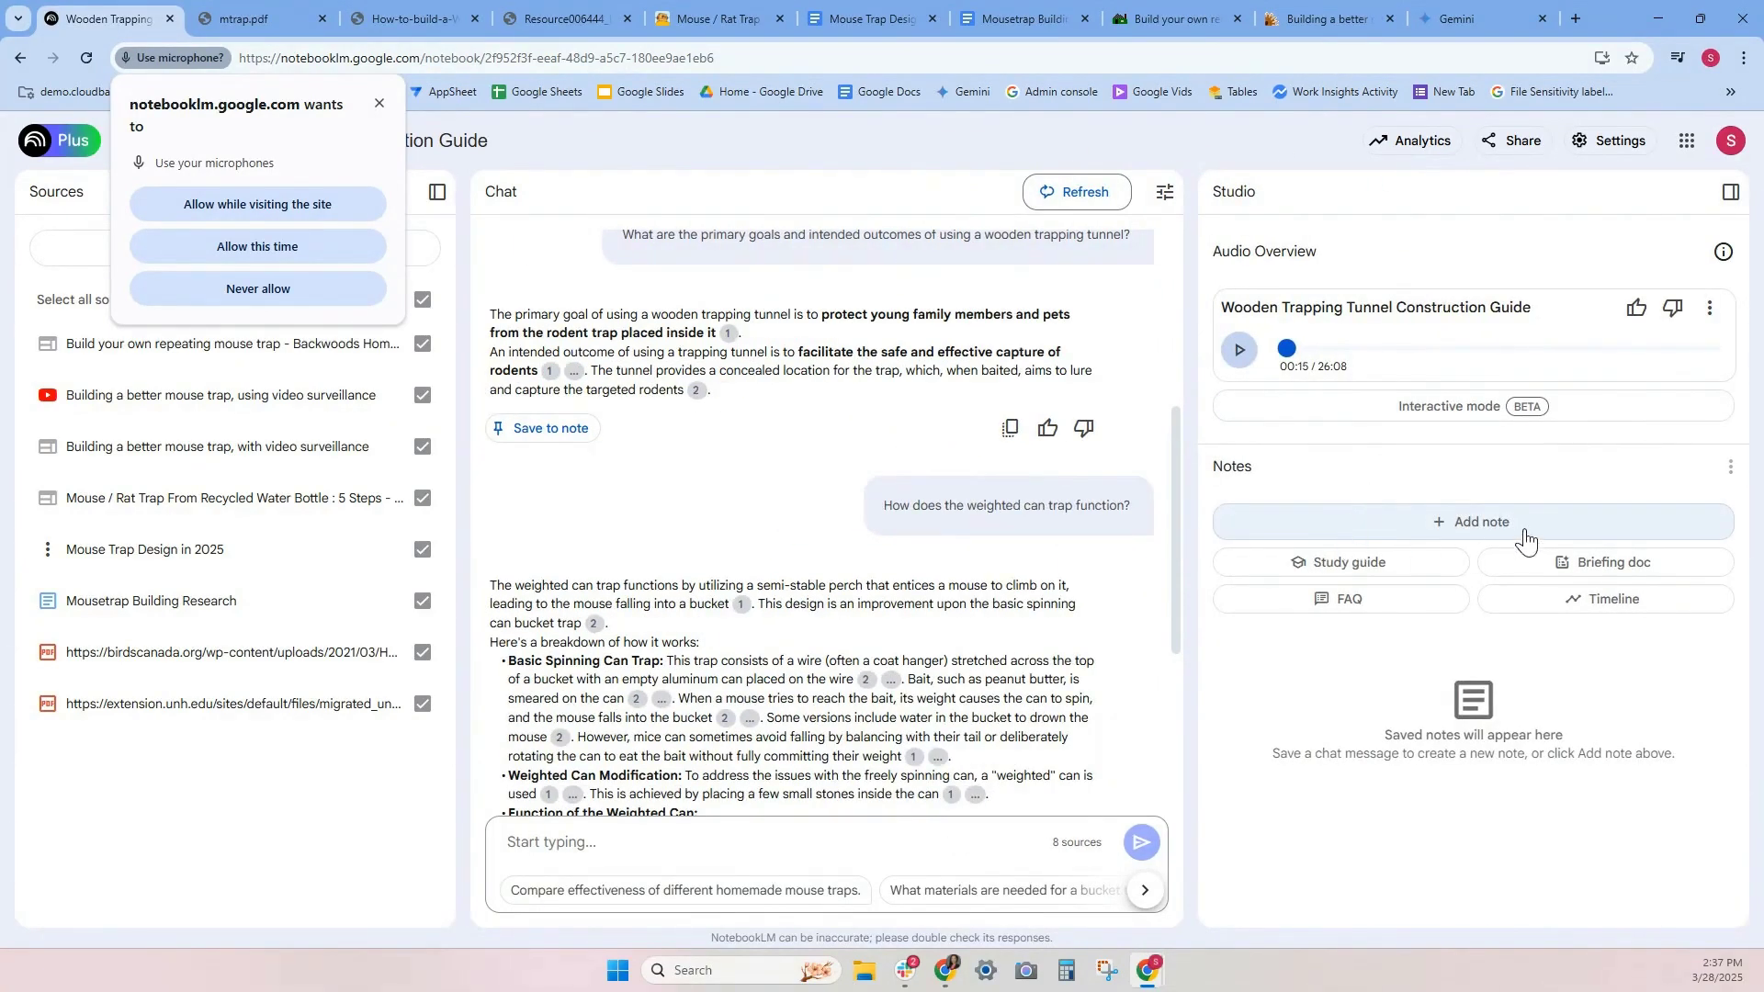
- Create Study guide and Briefing doc notes from the eight sources, declining microphone access
left_click(1413, 572)
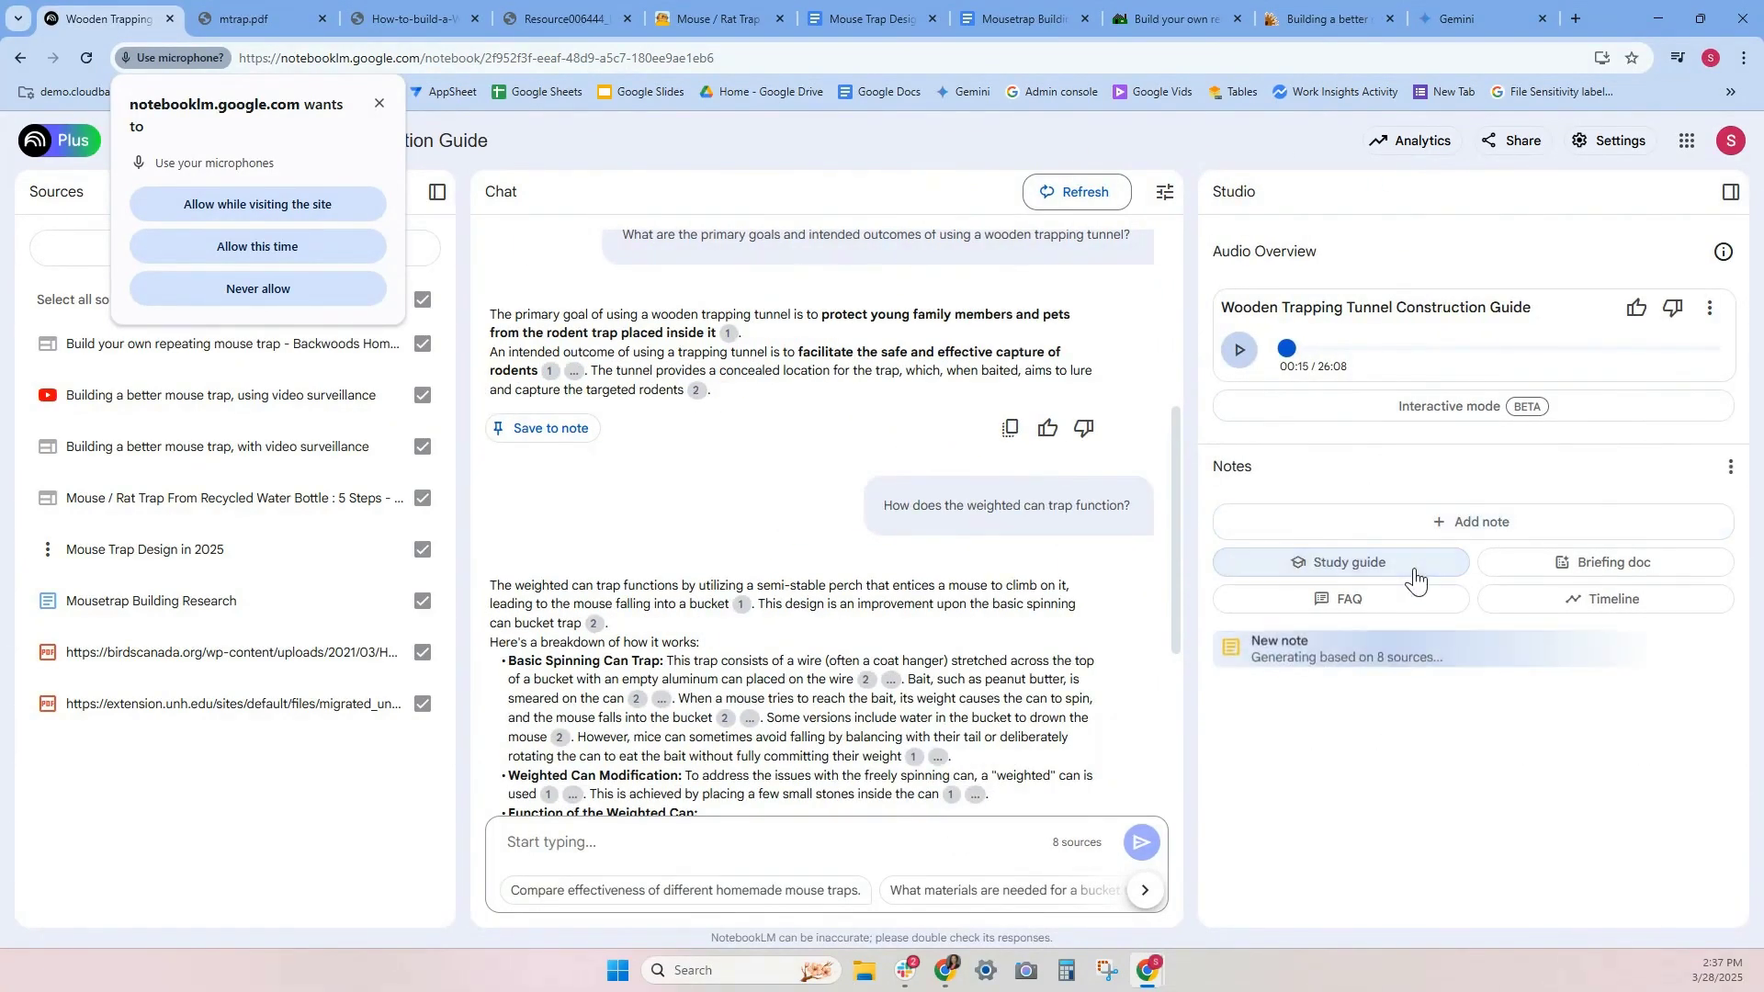
left_click(1590, 577)
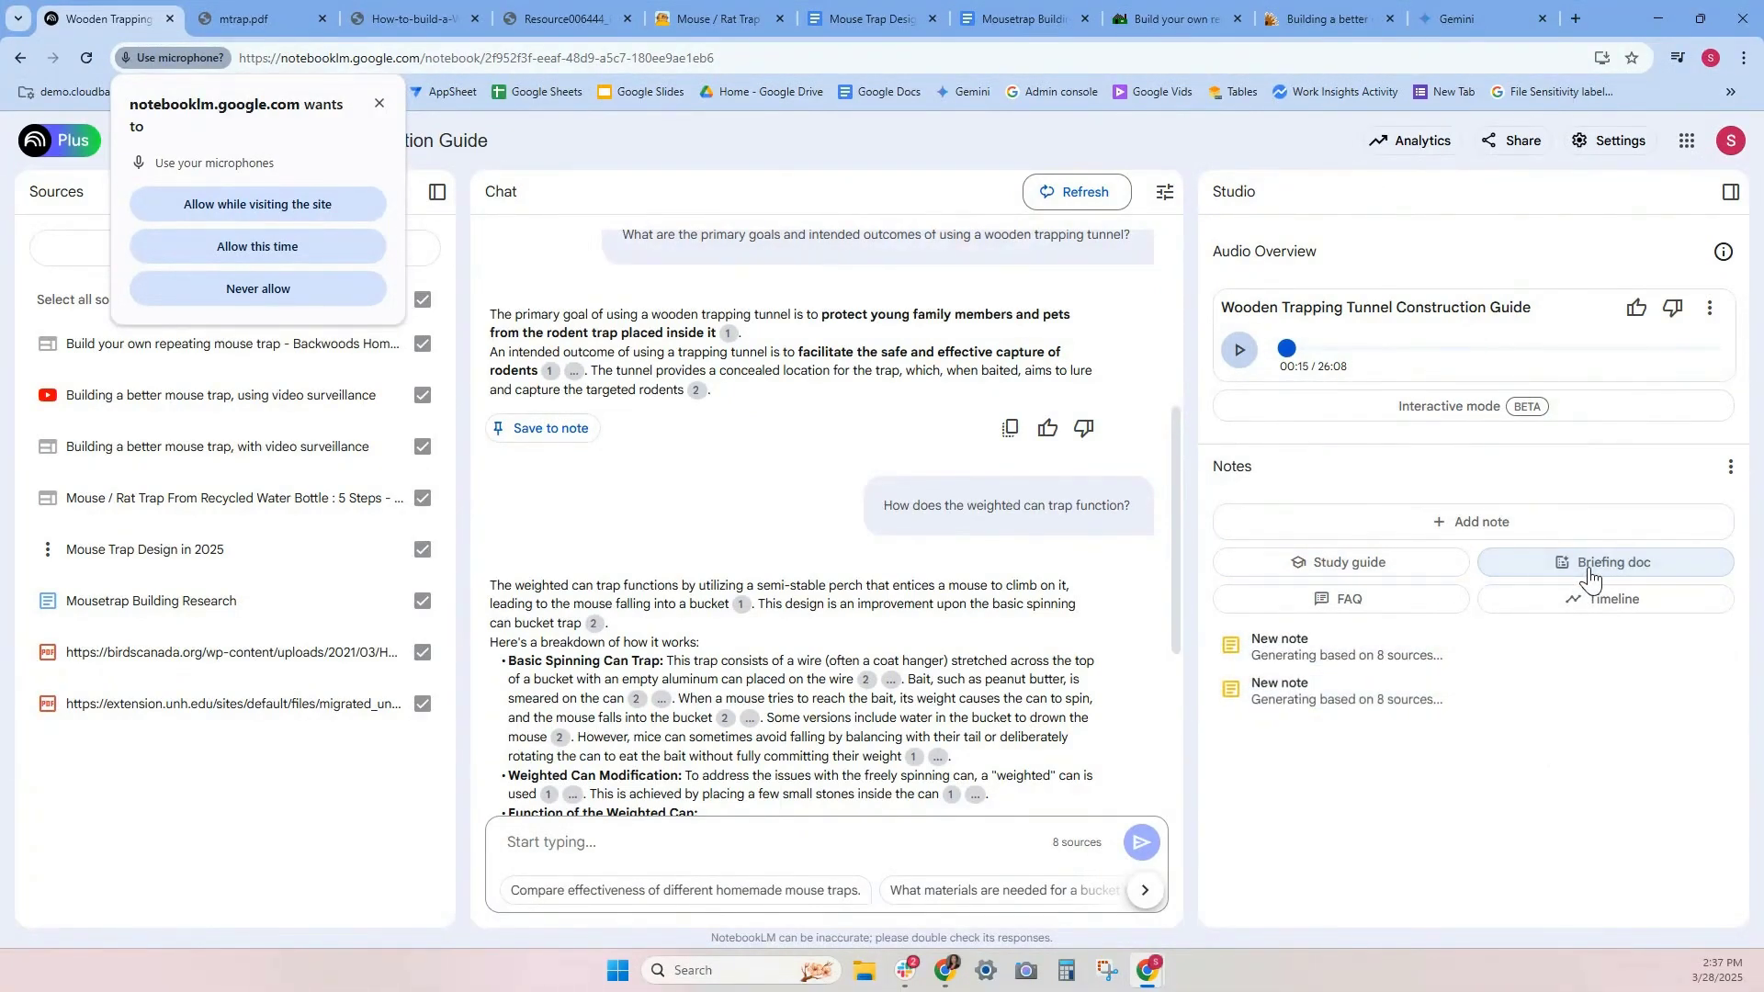
left_click(376, 102)
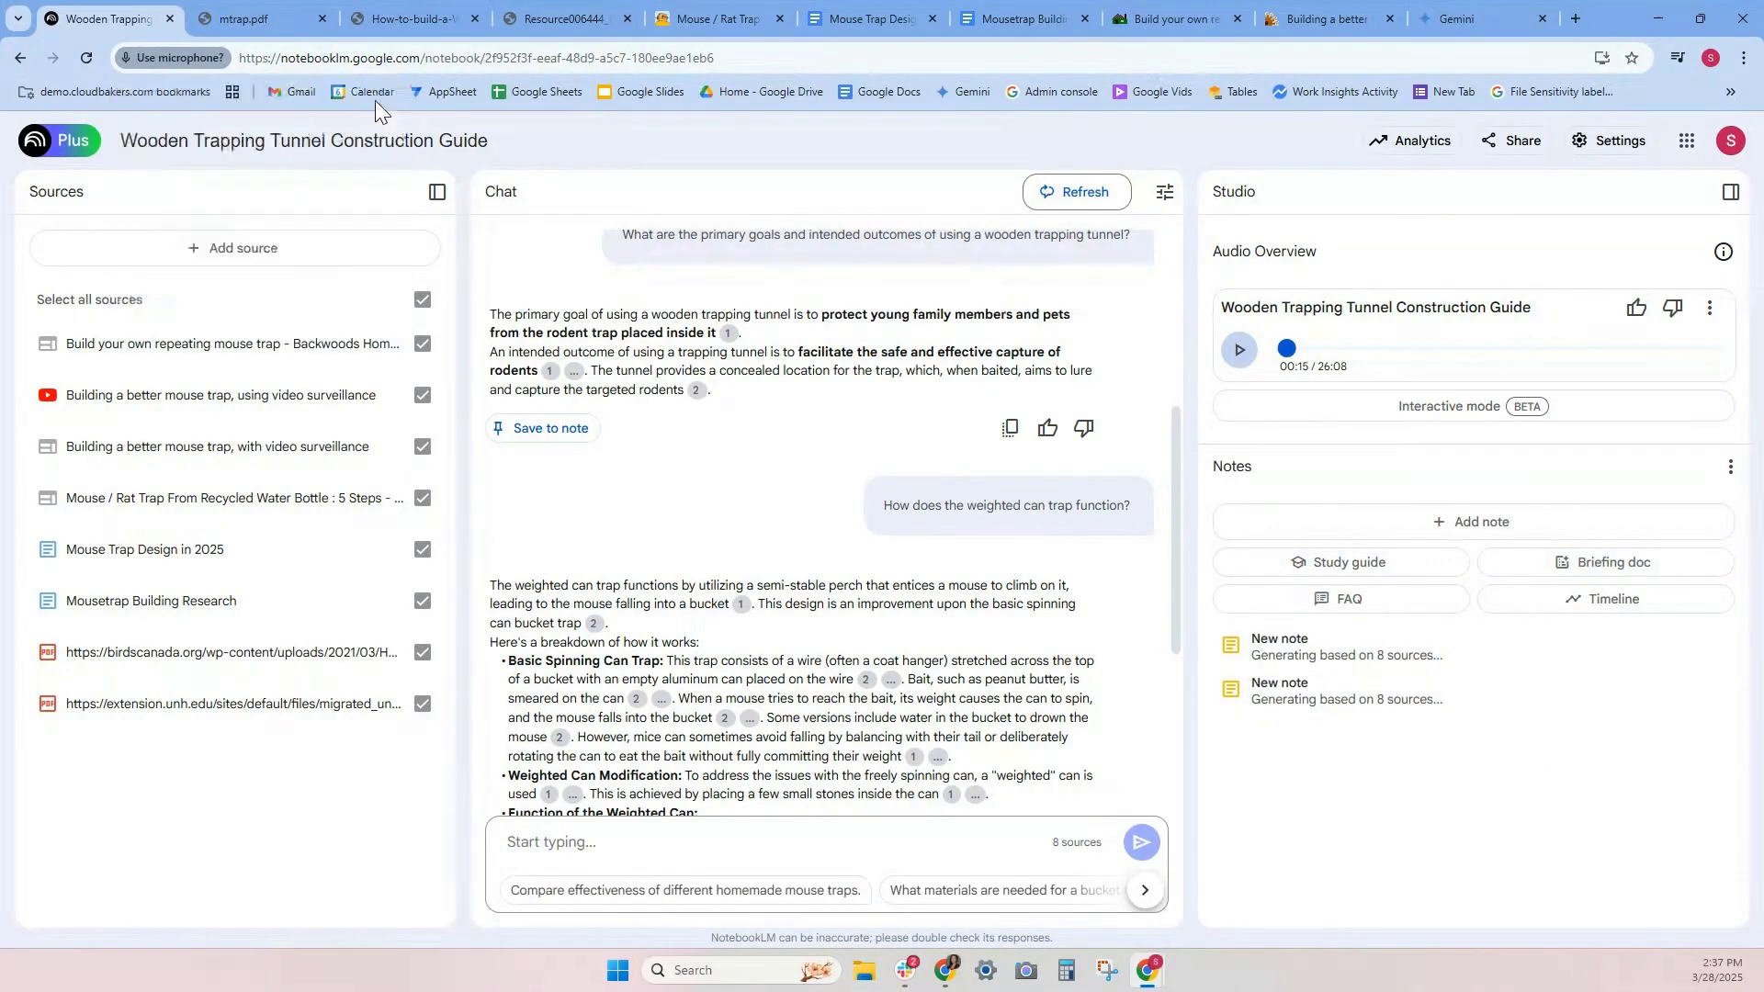